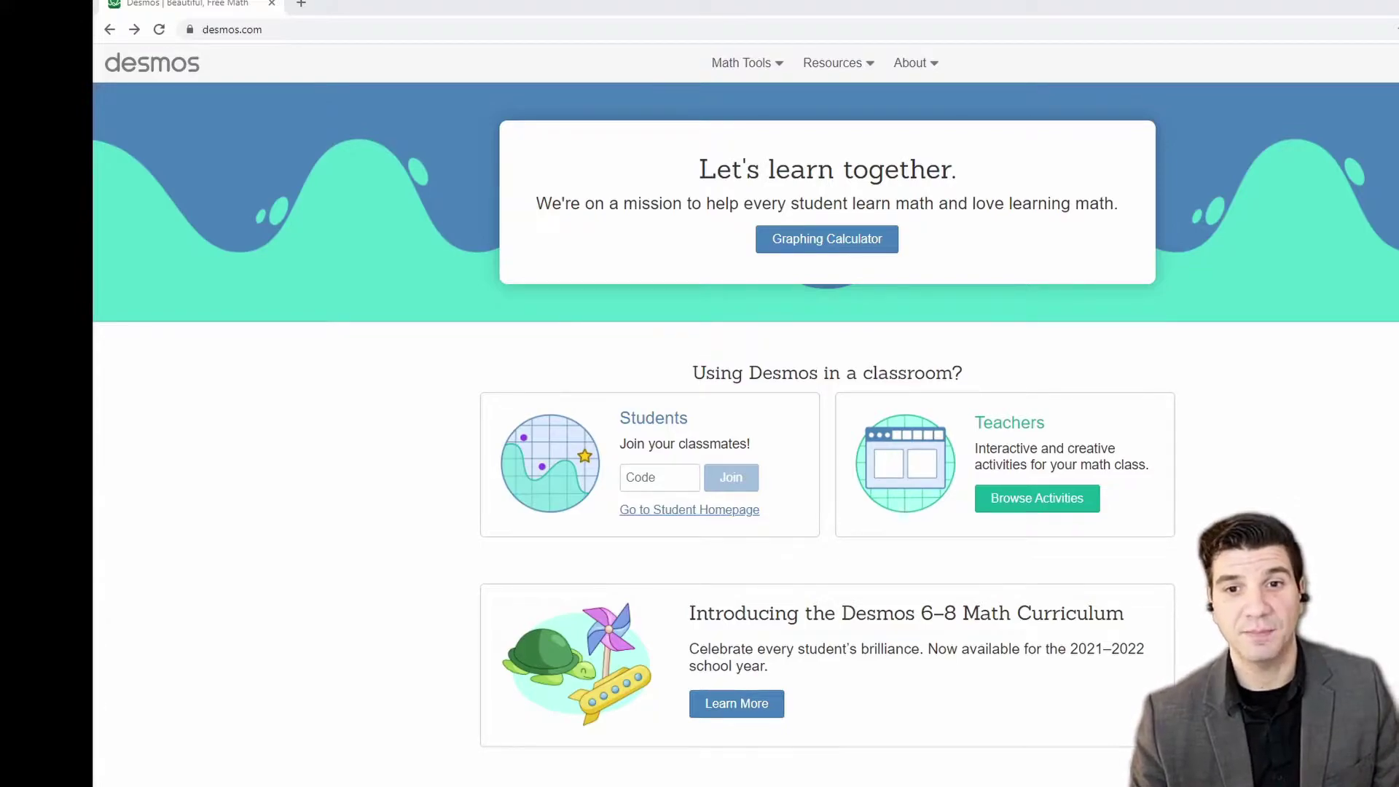
Start a blank graph in the Graphing Calculator and zoom in and out on the empty grid
{"action": "left_click", "coordinate": [834, 255]}
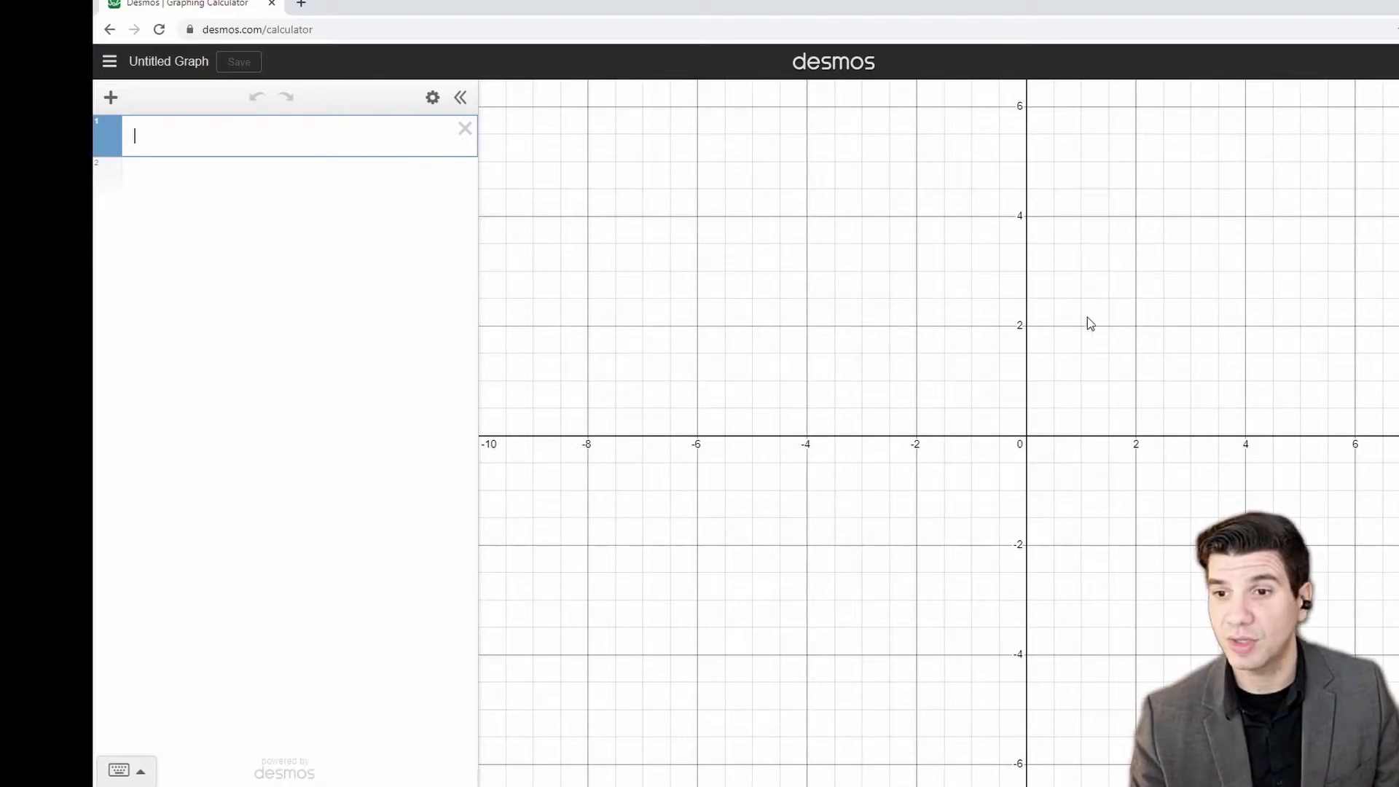
{"action": "left_click_drag", "start_coordinate": [1118, 314], "coordinate": [1073, 309]}
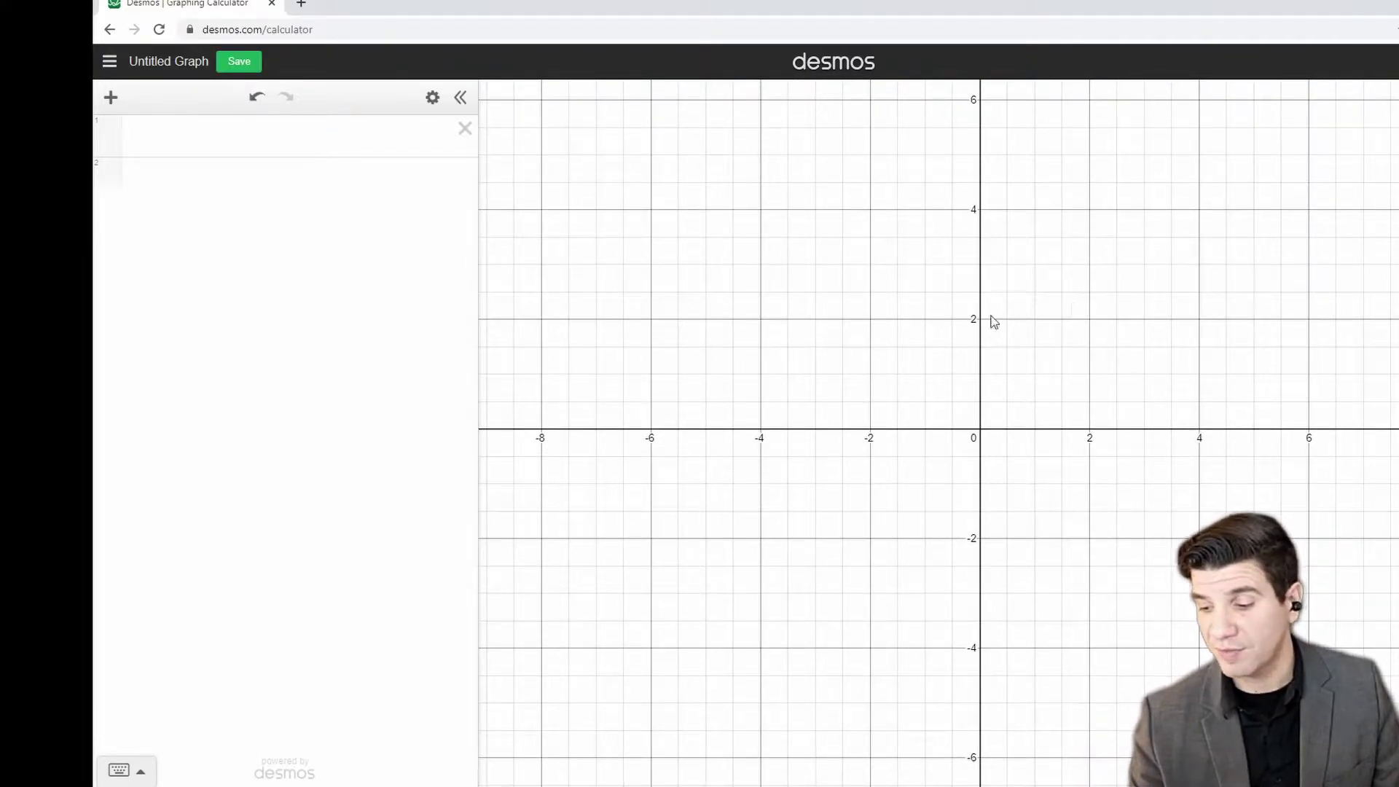
{"action": "scroll", "coordinate": [905, 341], "scroll_direction": "down", "scroll_amount": 4}
{"action": "scroll", "coordinate": [903, 347], "scroll_direction": "up", "scroll_amount": 5}
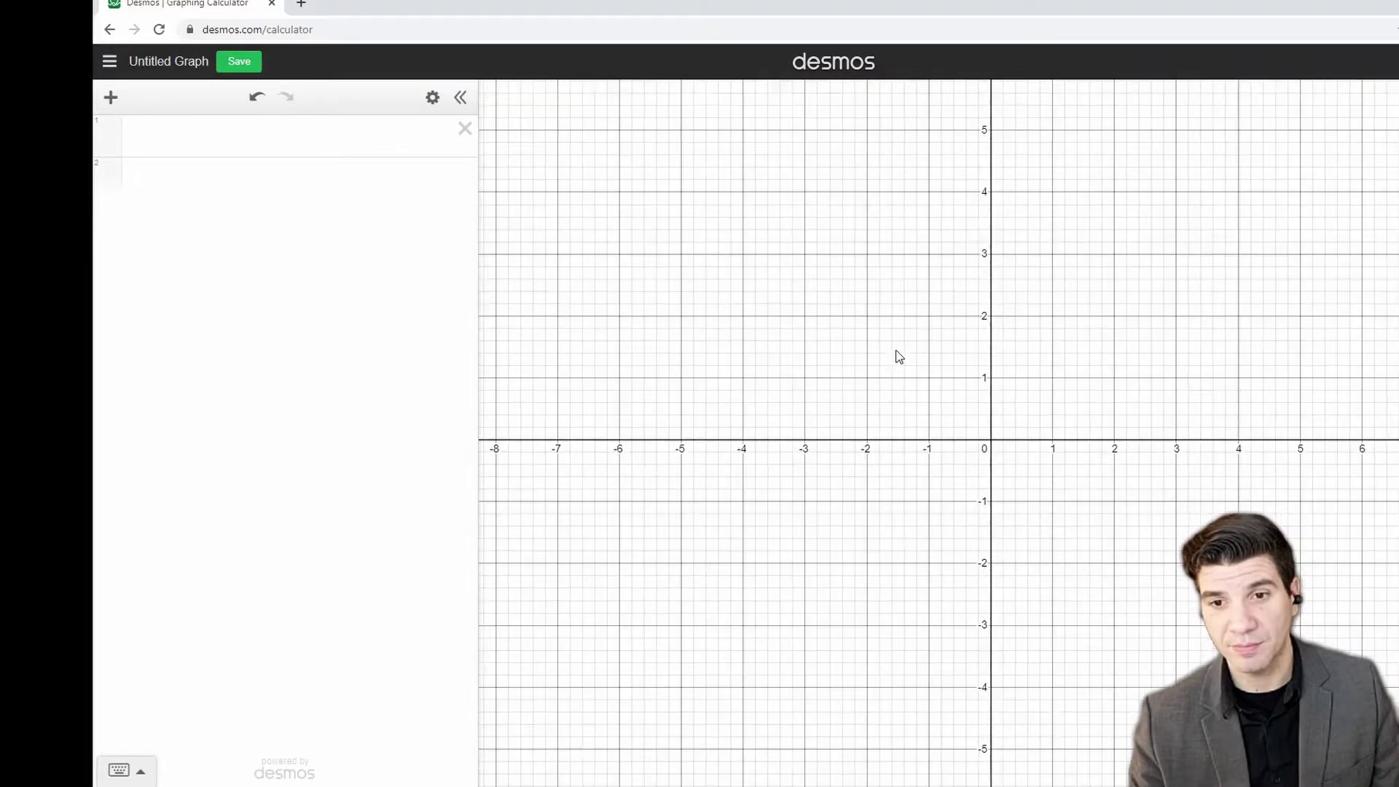
{"action": "scroll", "coordinate": [898, 358], "scroll_direction": "down", "scroll_amount": 3}
{"action": "scroll", "coordinate": [897, 359], "scroll_direction": "up", "scroll_amount": 3}
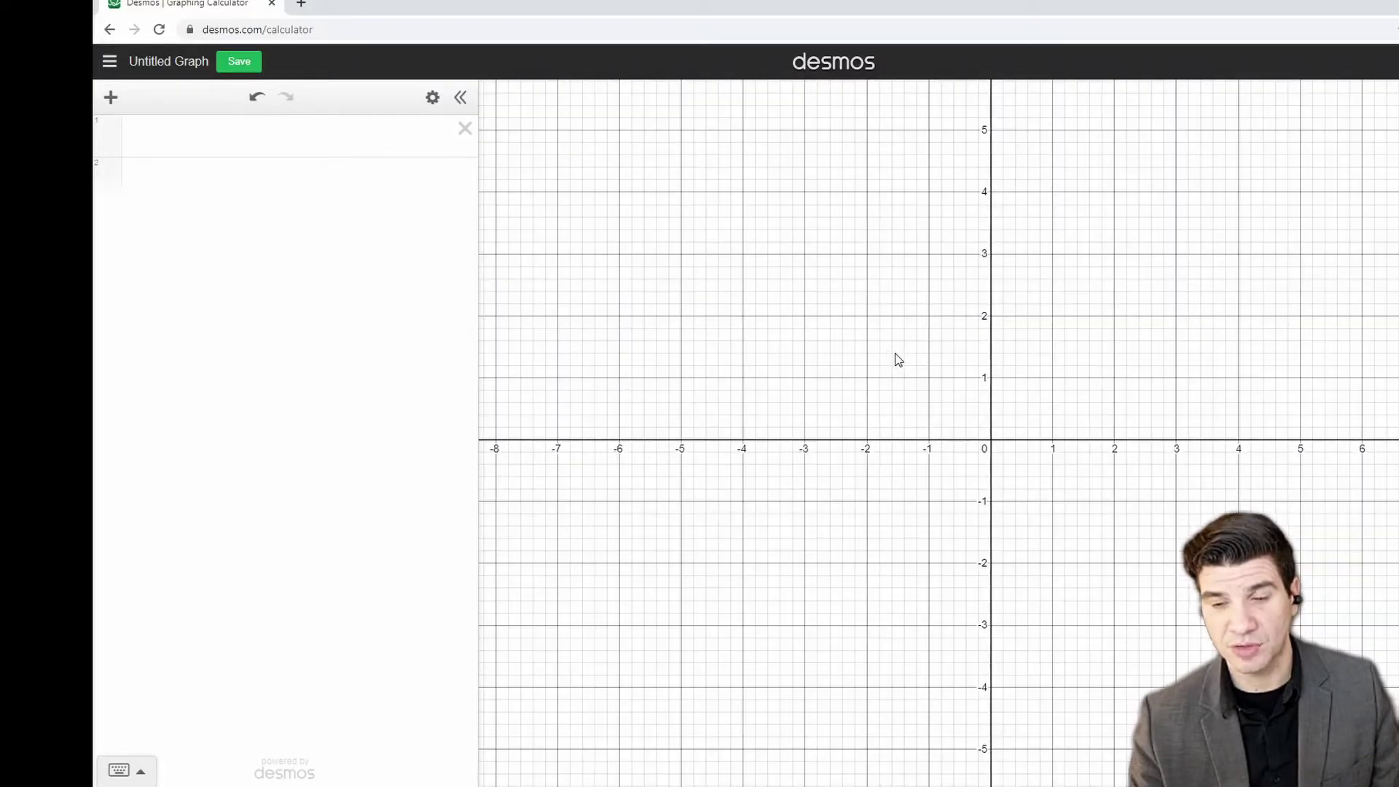
{"action": "scroll", "coordinate": [899, 359], "scroll_direction": "up", "scroll_amount": 2}
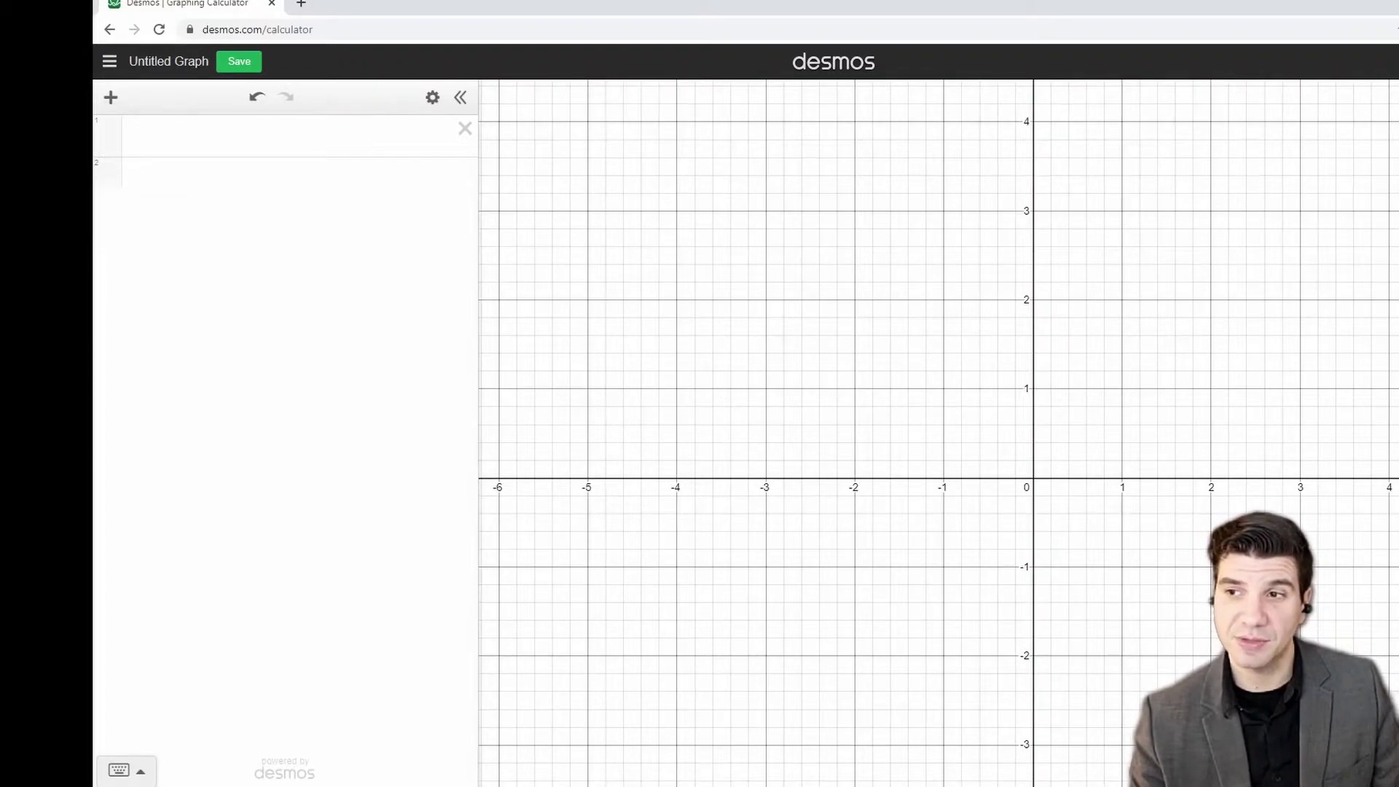
{"action": "scroll", "coordinate": [1043, 444], "scroll_direction": "up", "scroll_amount": 4}
{"action": "scroll", "coordinate": [1042, 445], "scroll_direction": "down", "scroll_amount": 4}
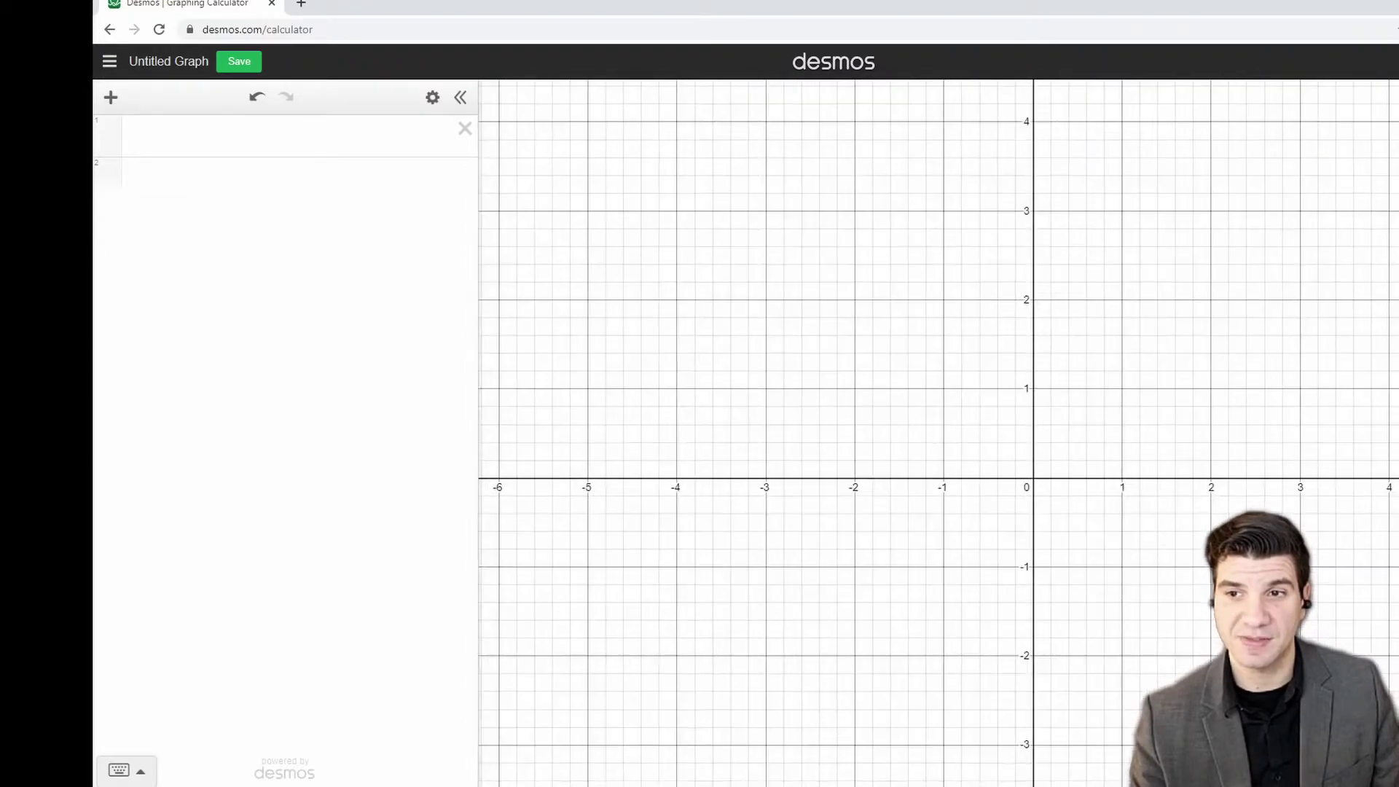
Pan the empty grid toward negative x values
{"action": "left_click_drag", "start_coordinate": [1240, 284], "coordinate": [1166, 303]}
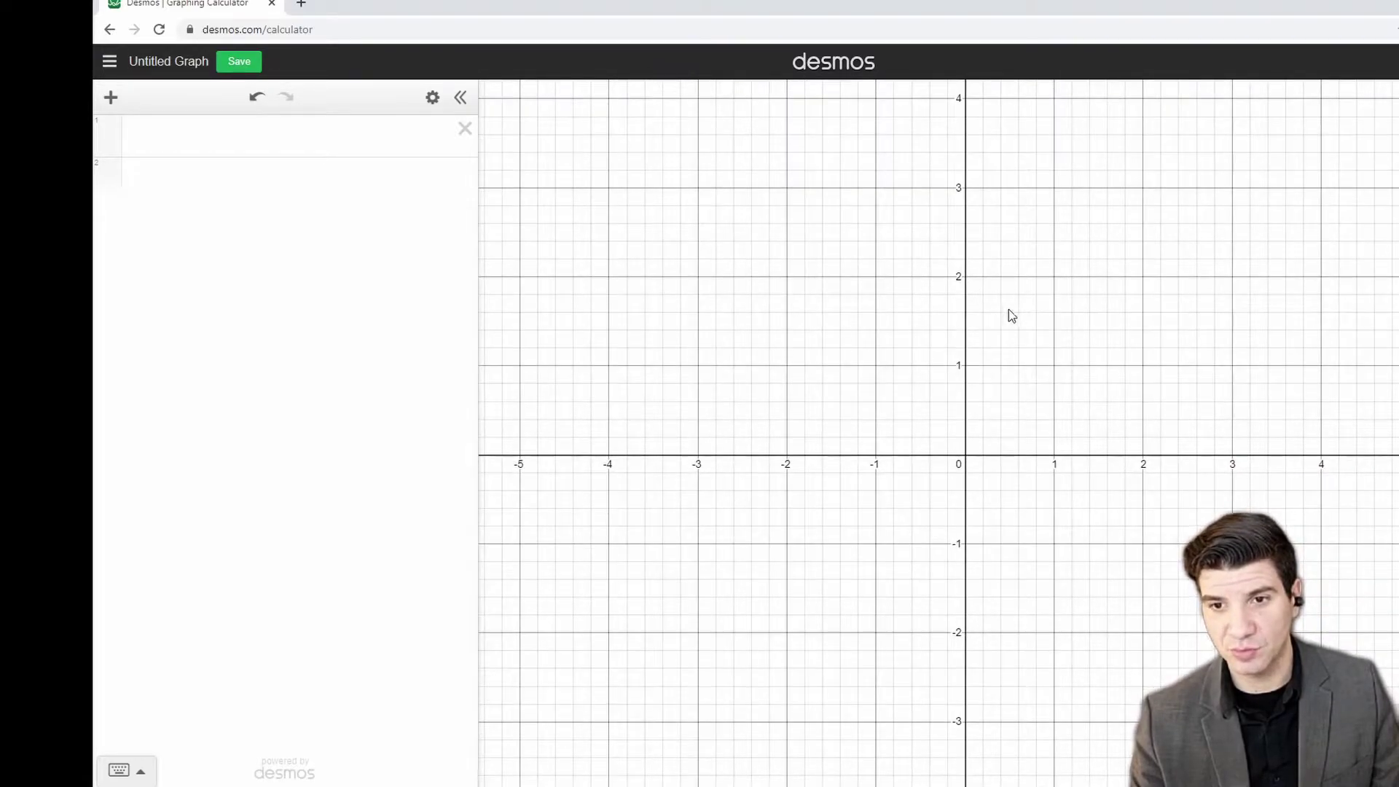
{"action": "left_click_drag", "start_coordinate": [766, 216], "coordinate": [1202, 390]}
{"action": "left_click_drag", "start_coordinate": [852, 313], "coordinate": [1270, 461]}
{"action": "left_click_drag", "start_coordinate": [799, 391], "coordinate": [1091, 557]}
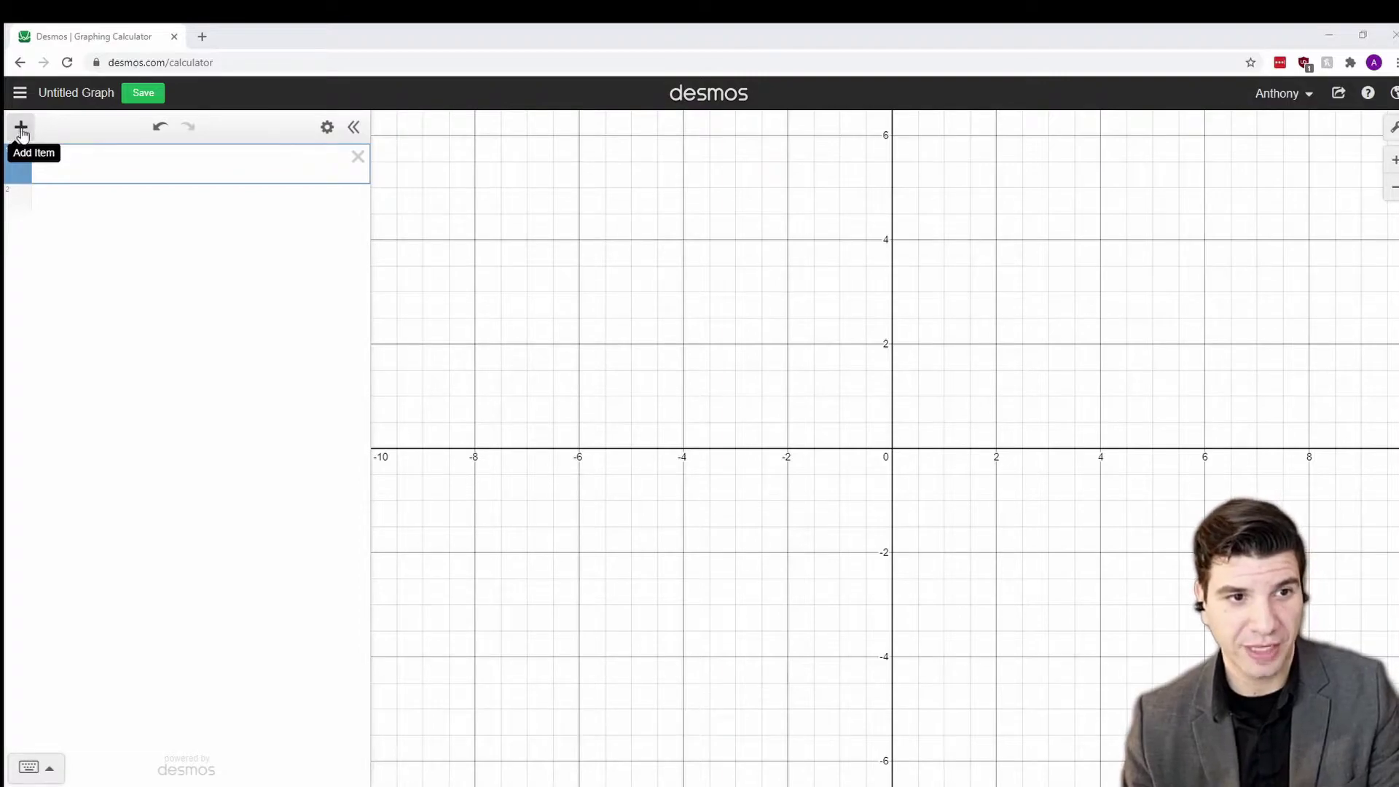
Type the point (2,3) into the first expression line
{"action": "left_click", "coordinate": [22, 130]}
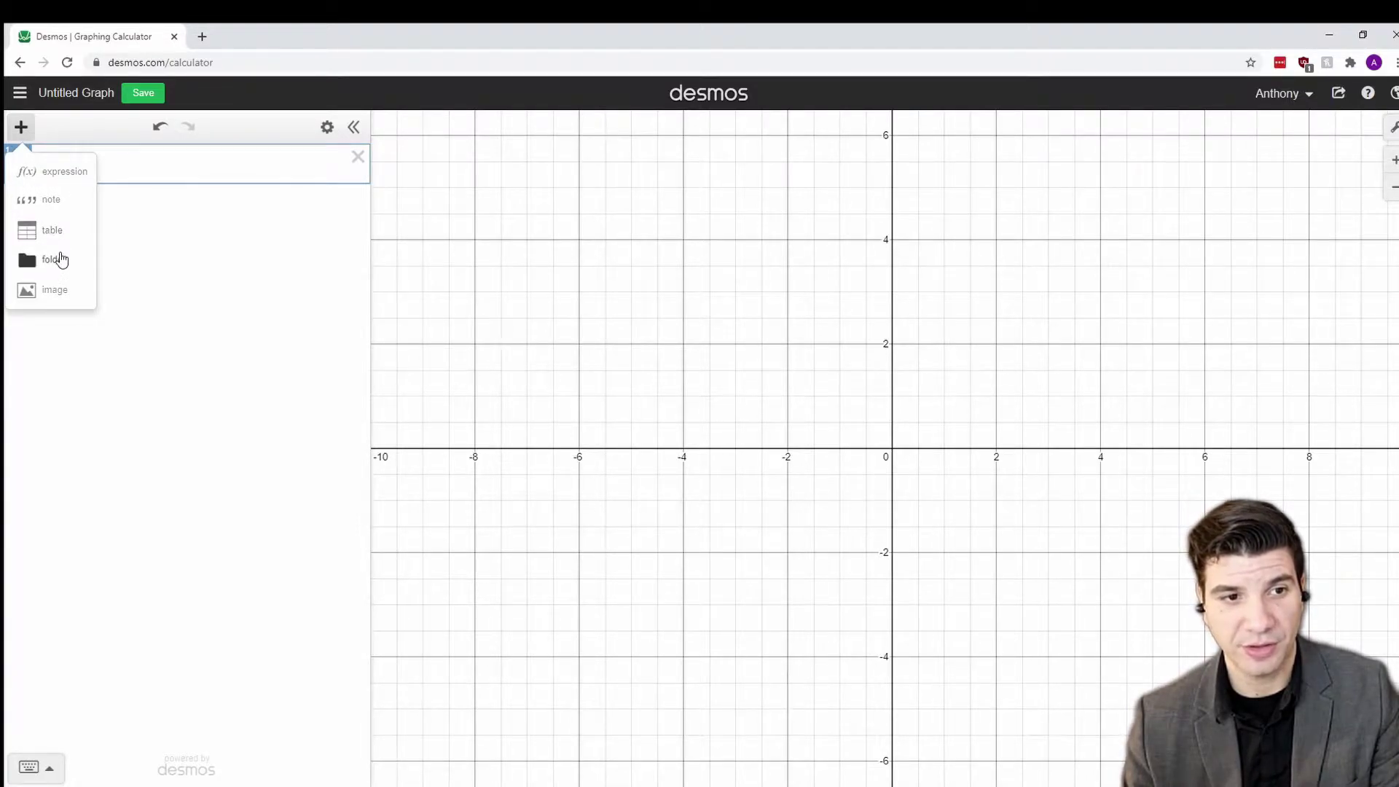
{"action": "left_click", "coordinate": [196, 171]}
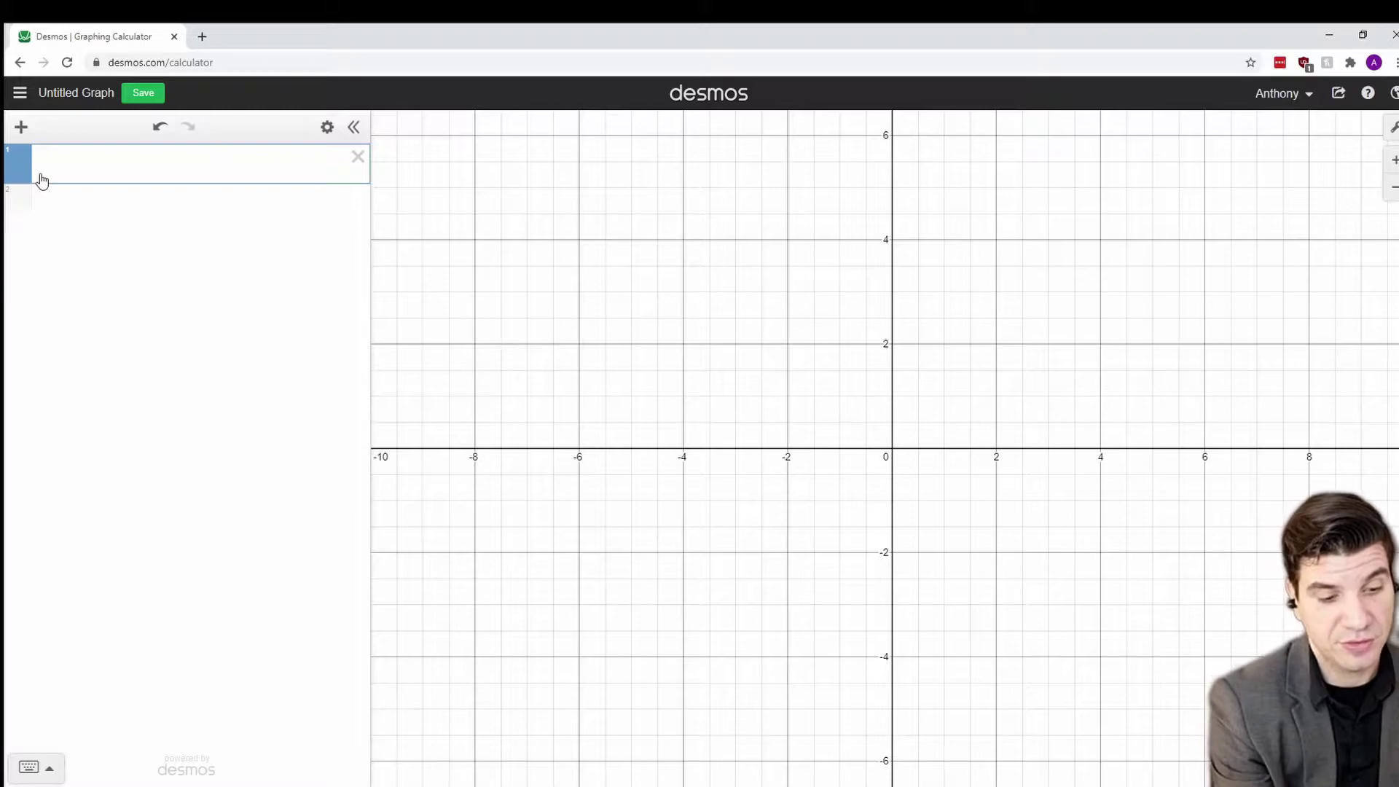
{"action": "type", "text": "("}
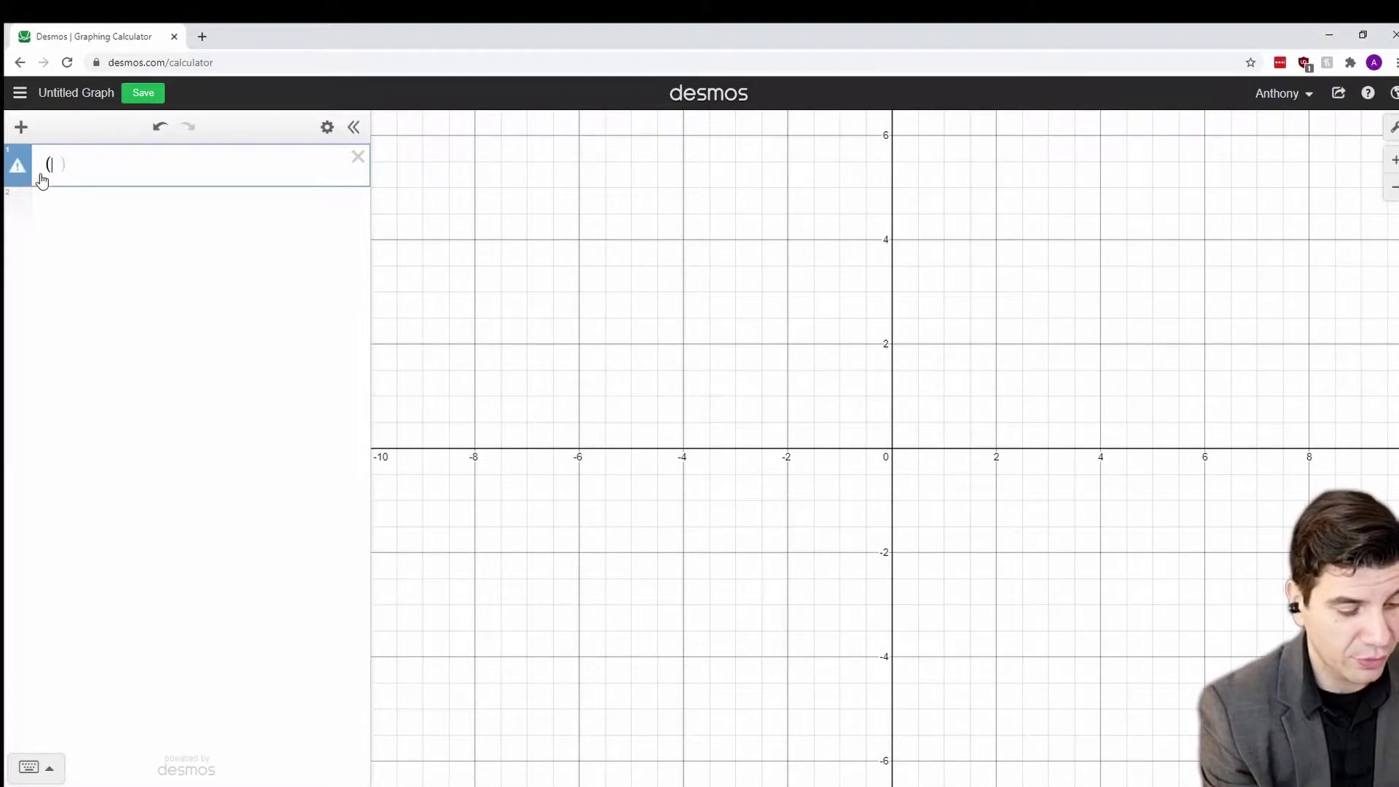
{"action": "type", "text": "2,3"}
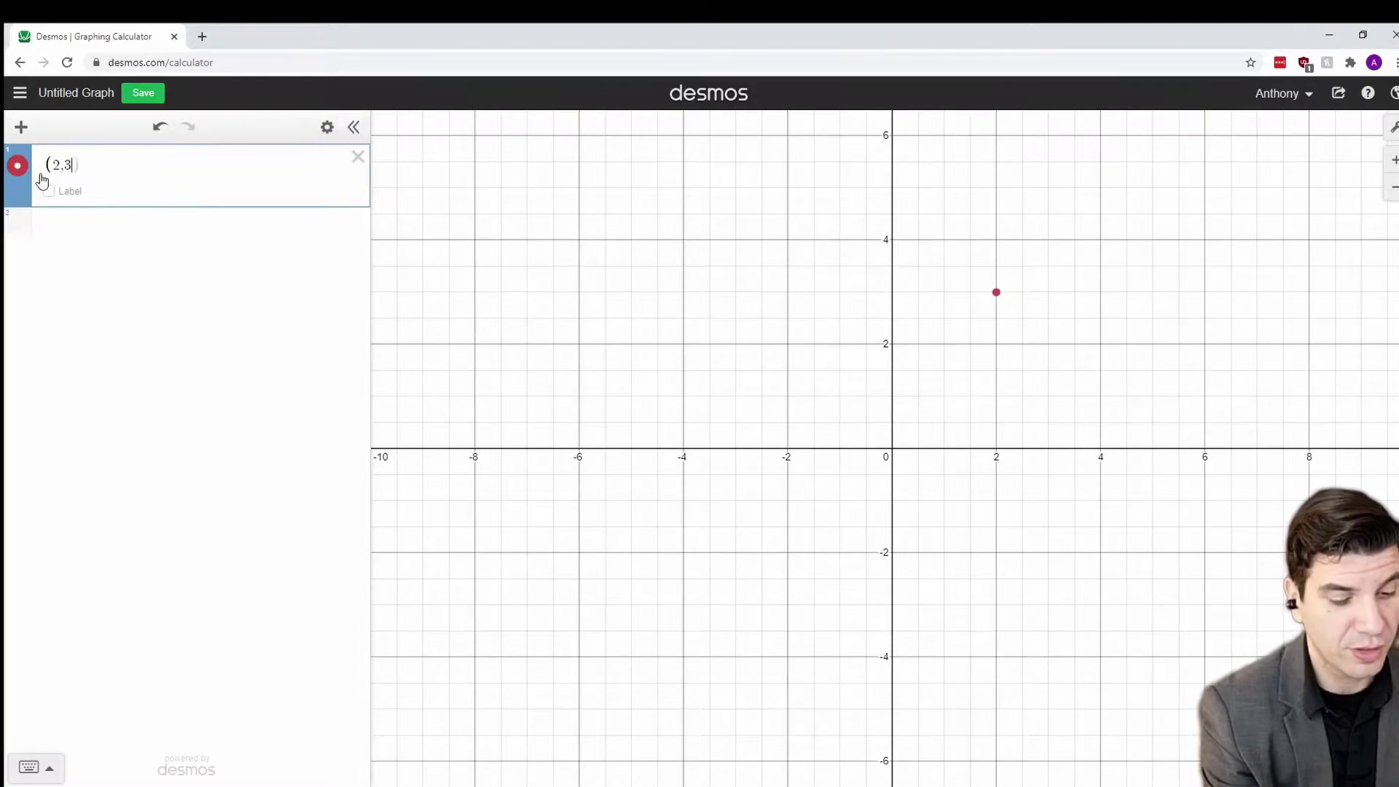
{"action": "type", "text": ")"}
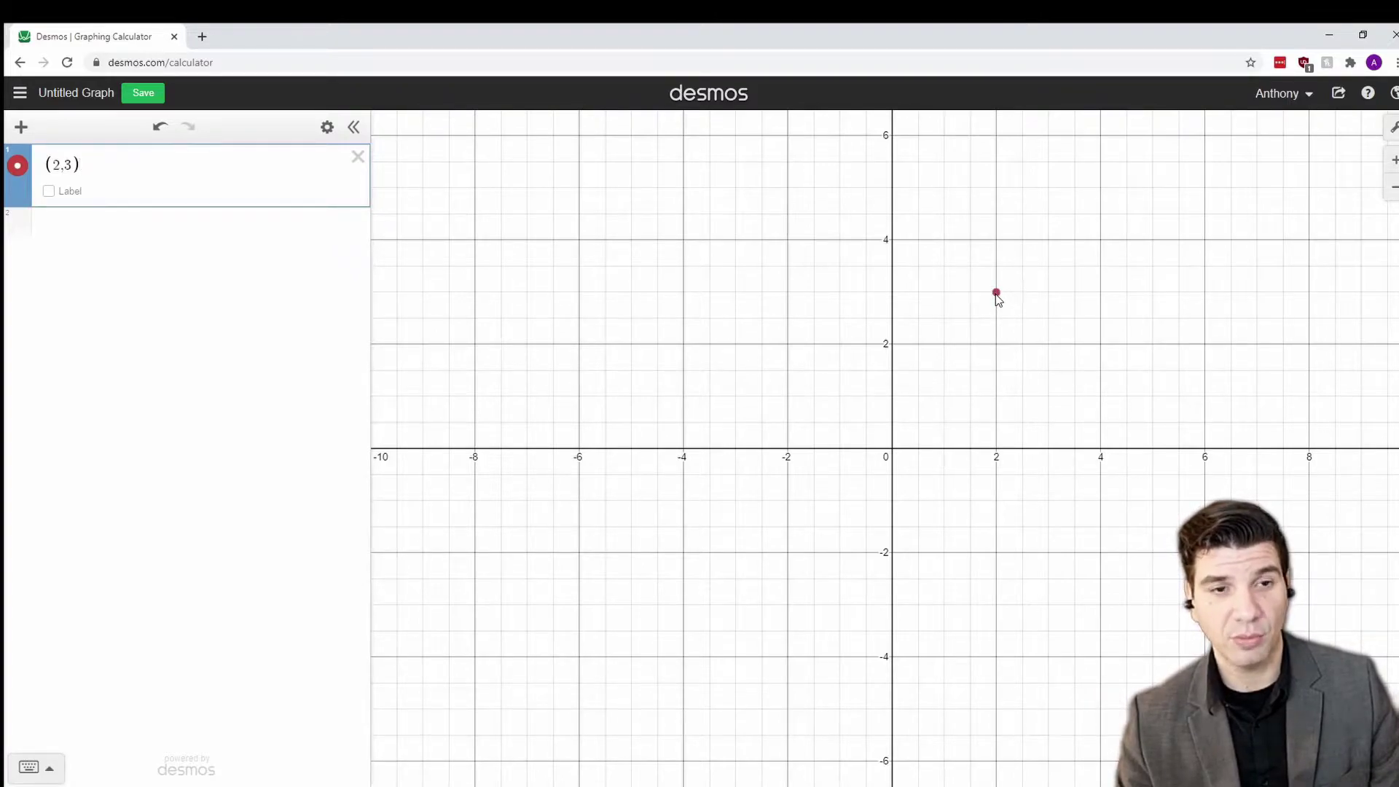
Label the (2,3) point 'Example Point' and add a comma after it for a second point
{"action": "left_click", "coordinate": [63, 192]}
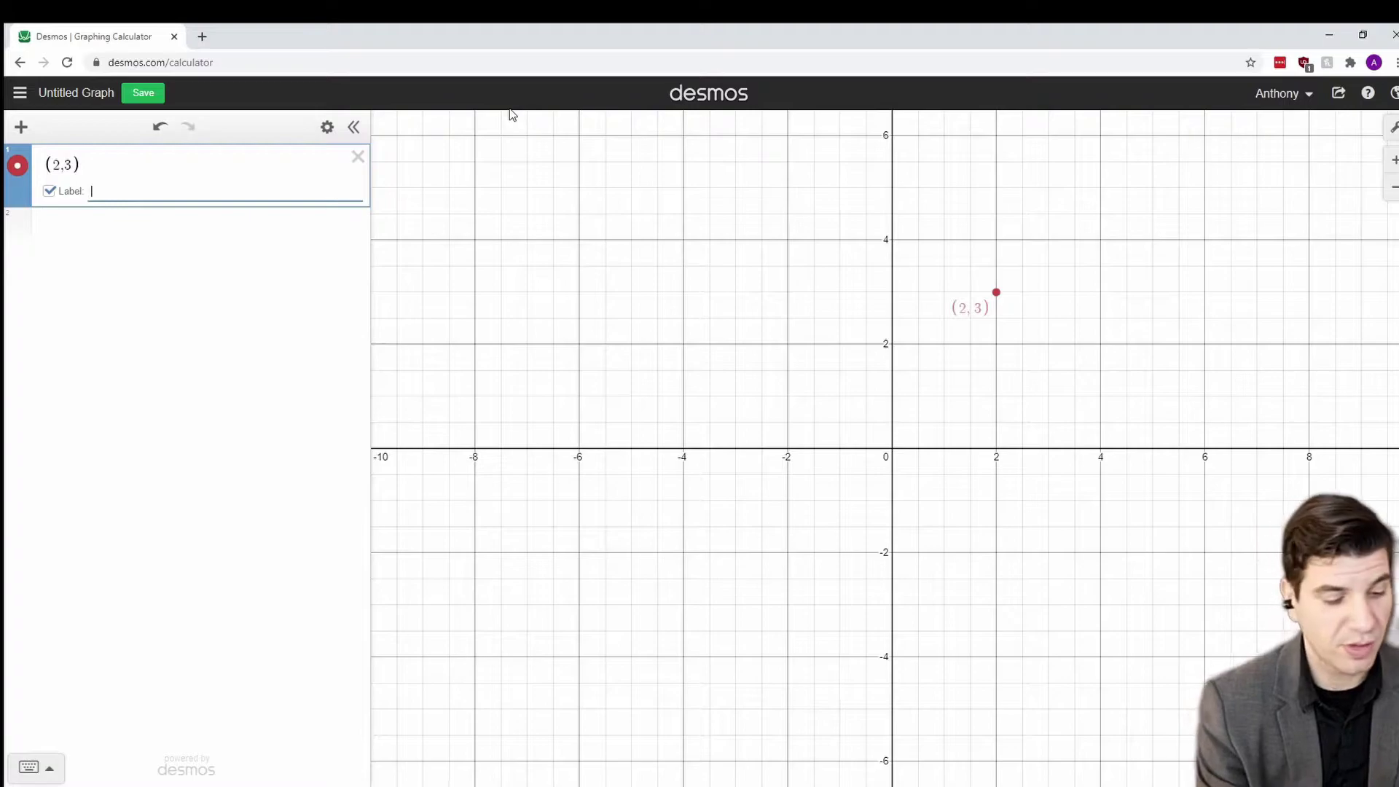
{"action": "type", "text": "Exam"}
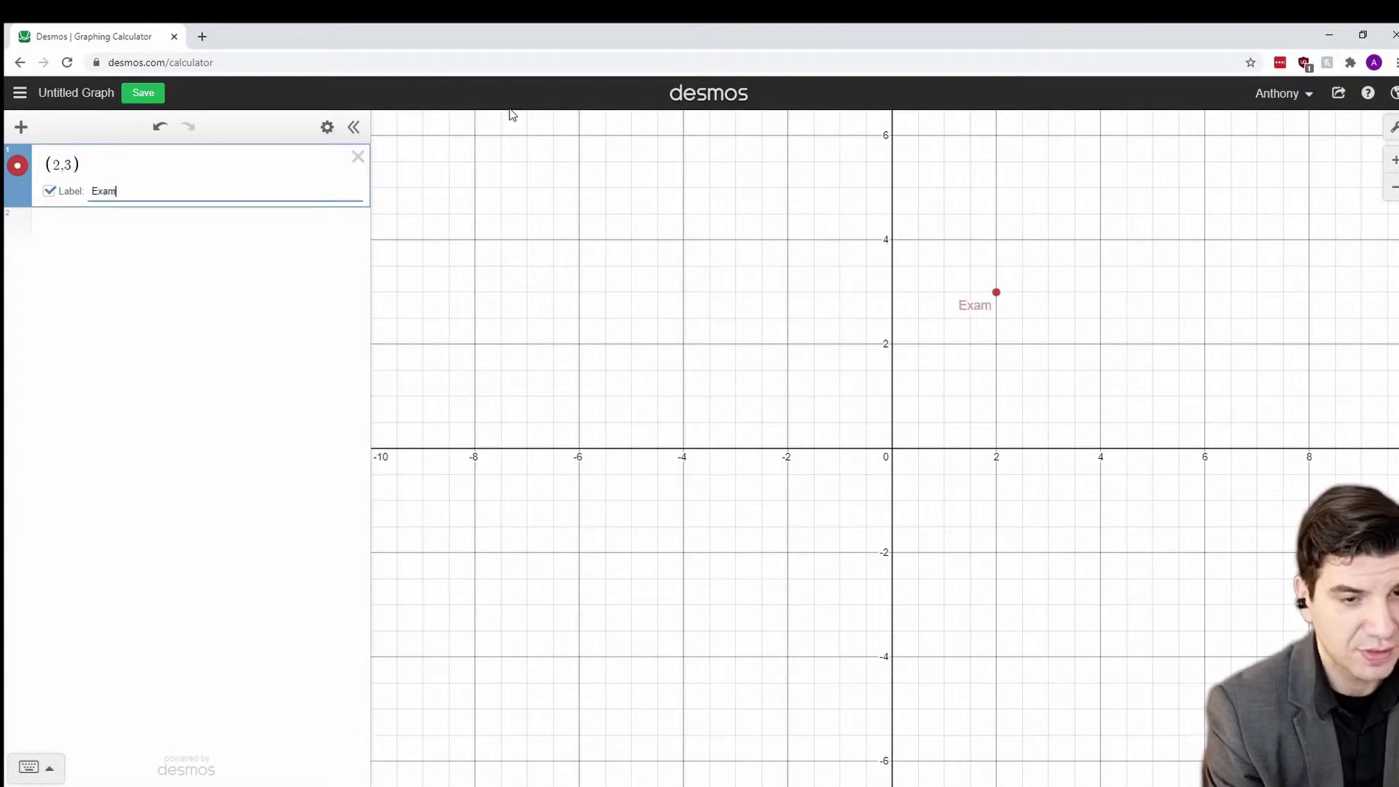
{"action": "type", "text": "ple Point"}
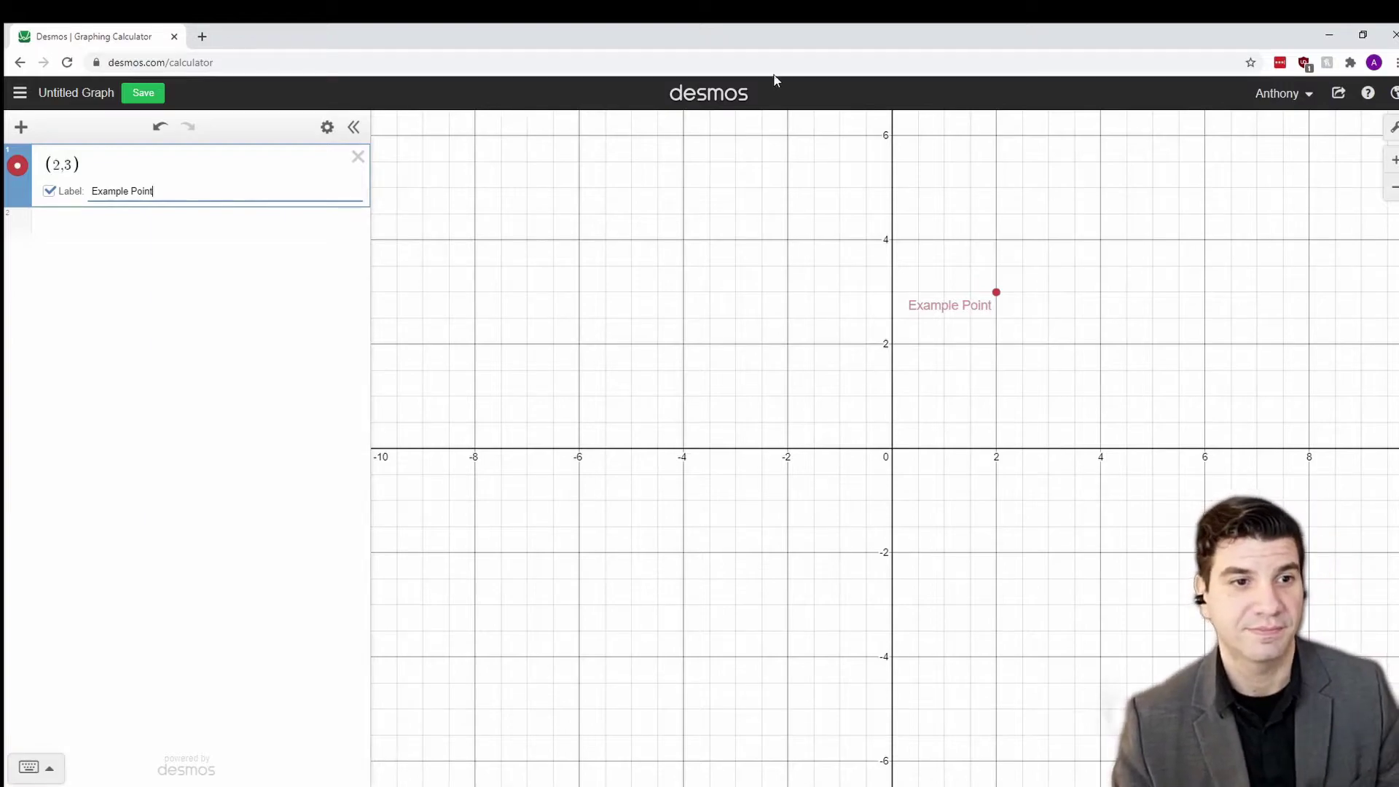
{"action": "left_click", "coordinate": [256, 261]}
{"action": "left_click", "coordinate": [156, 165]}
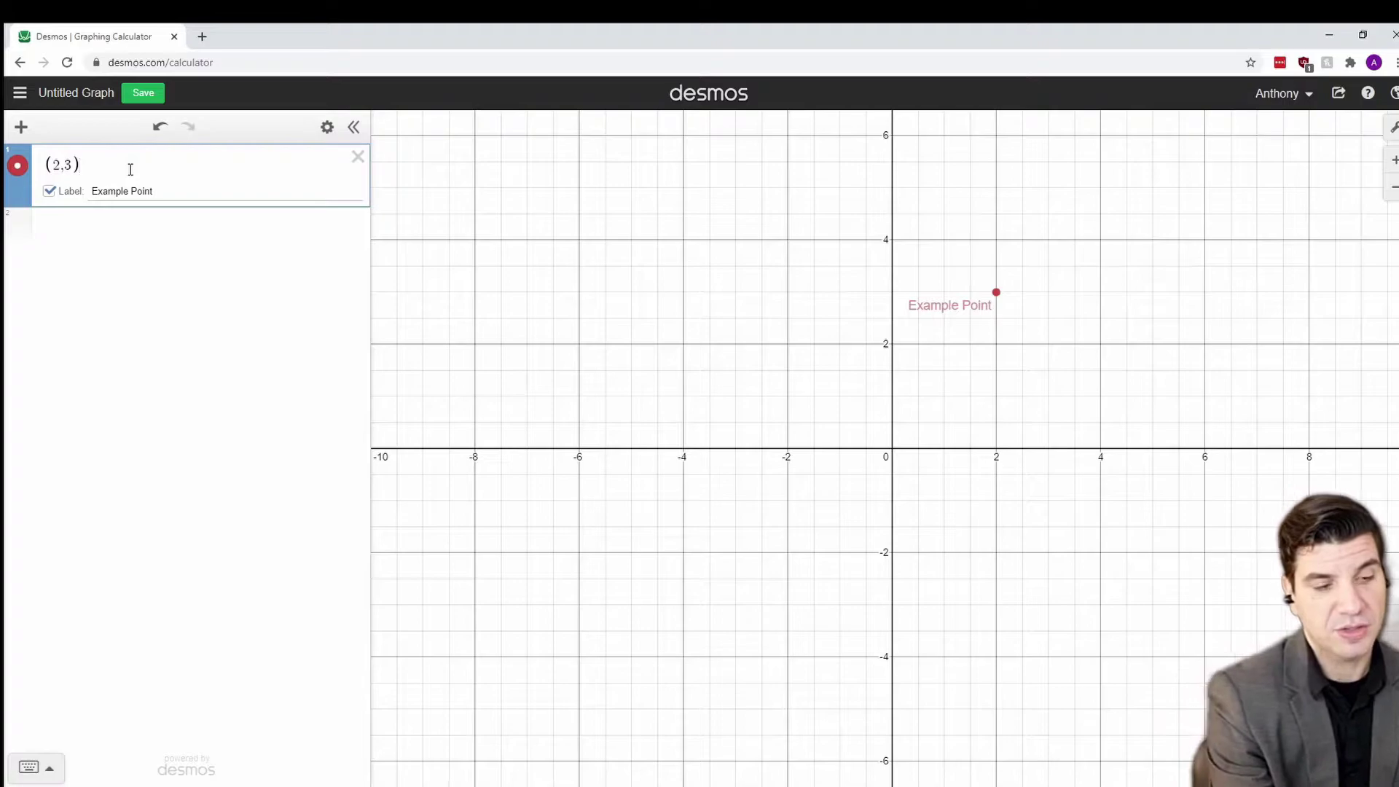
{"action": "type", "text": ","}
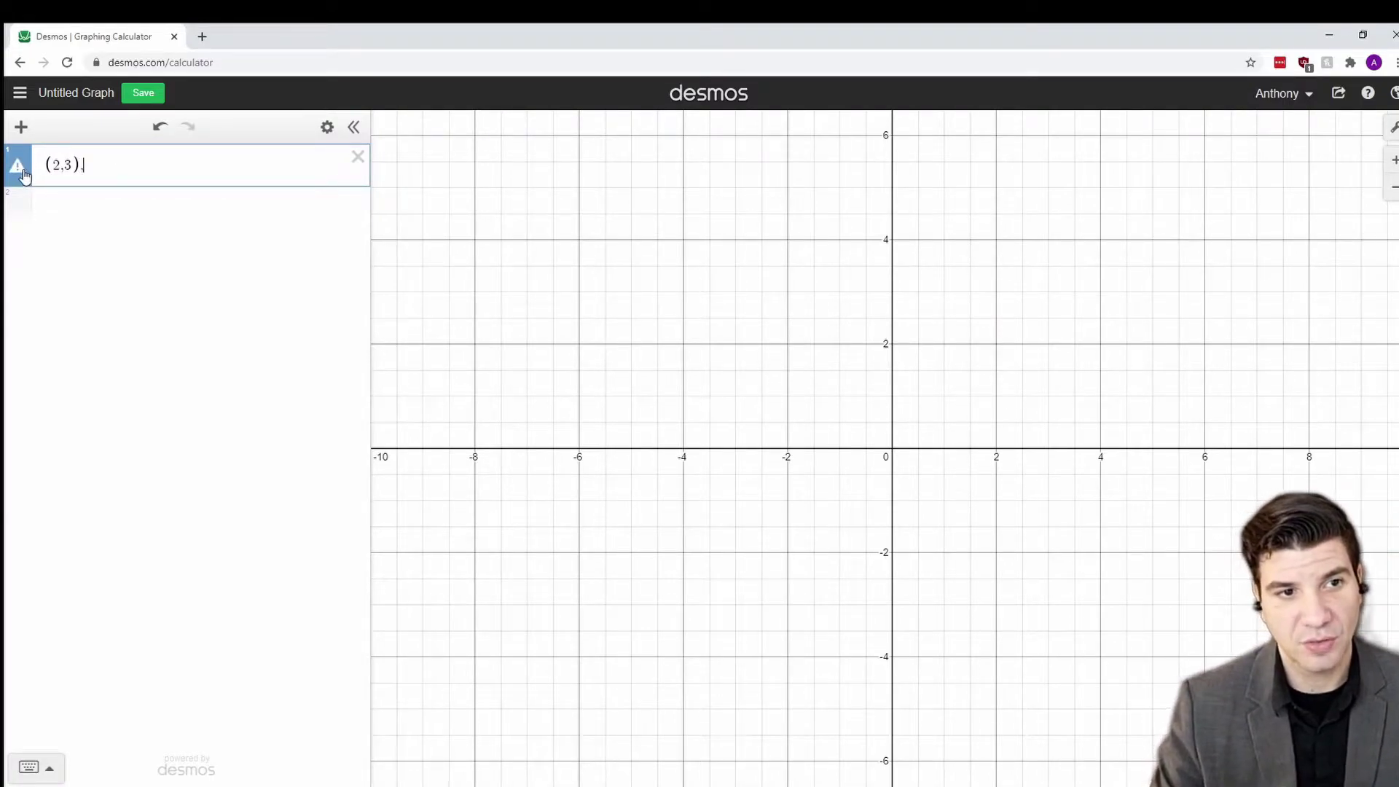
Complete the second point as (3,5), then toggle the points and labels off and back on
{"action": "mouse_move", "coordinate": [24, 175]}
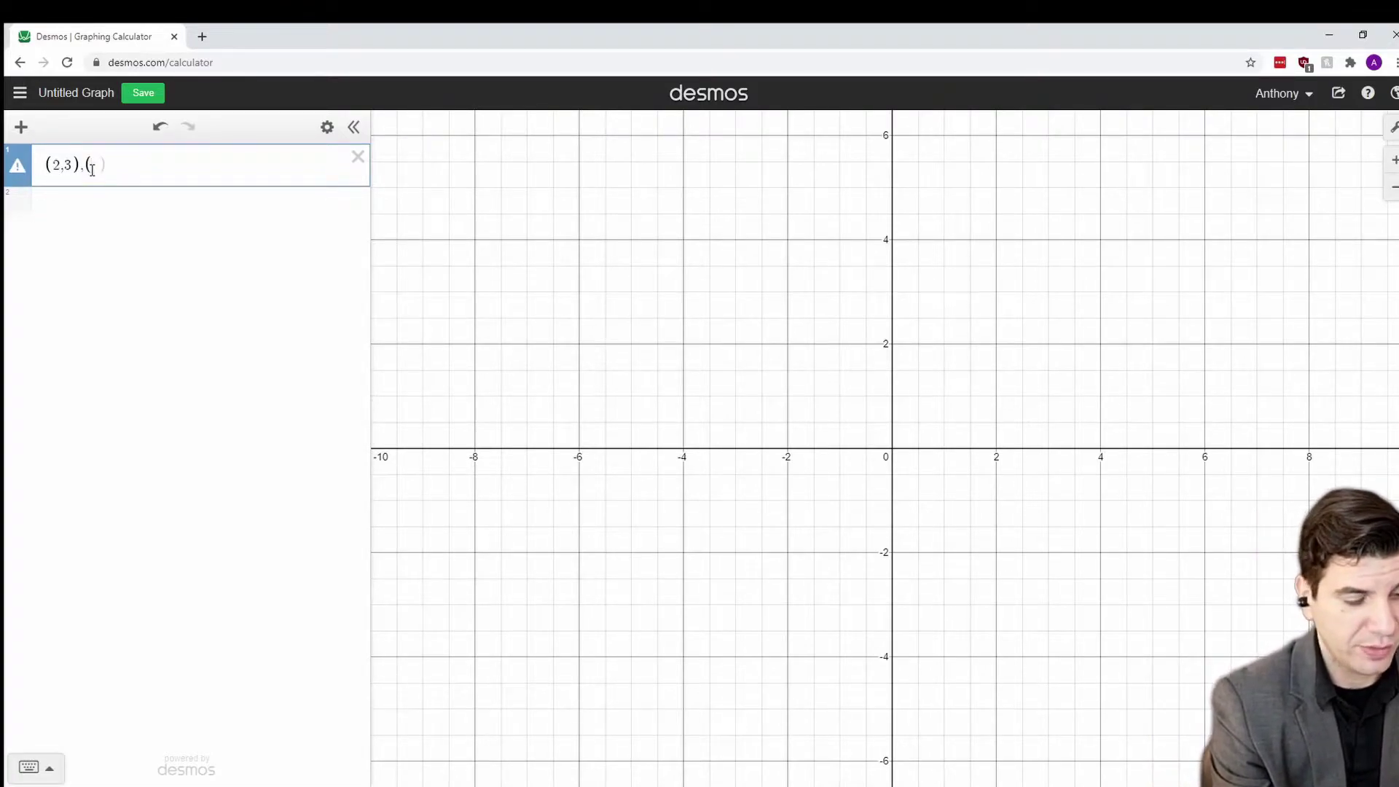
{"action": "type", "text": ",5)"}
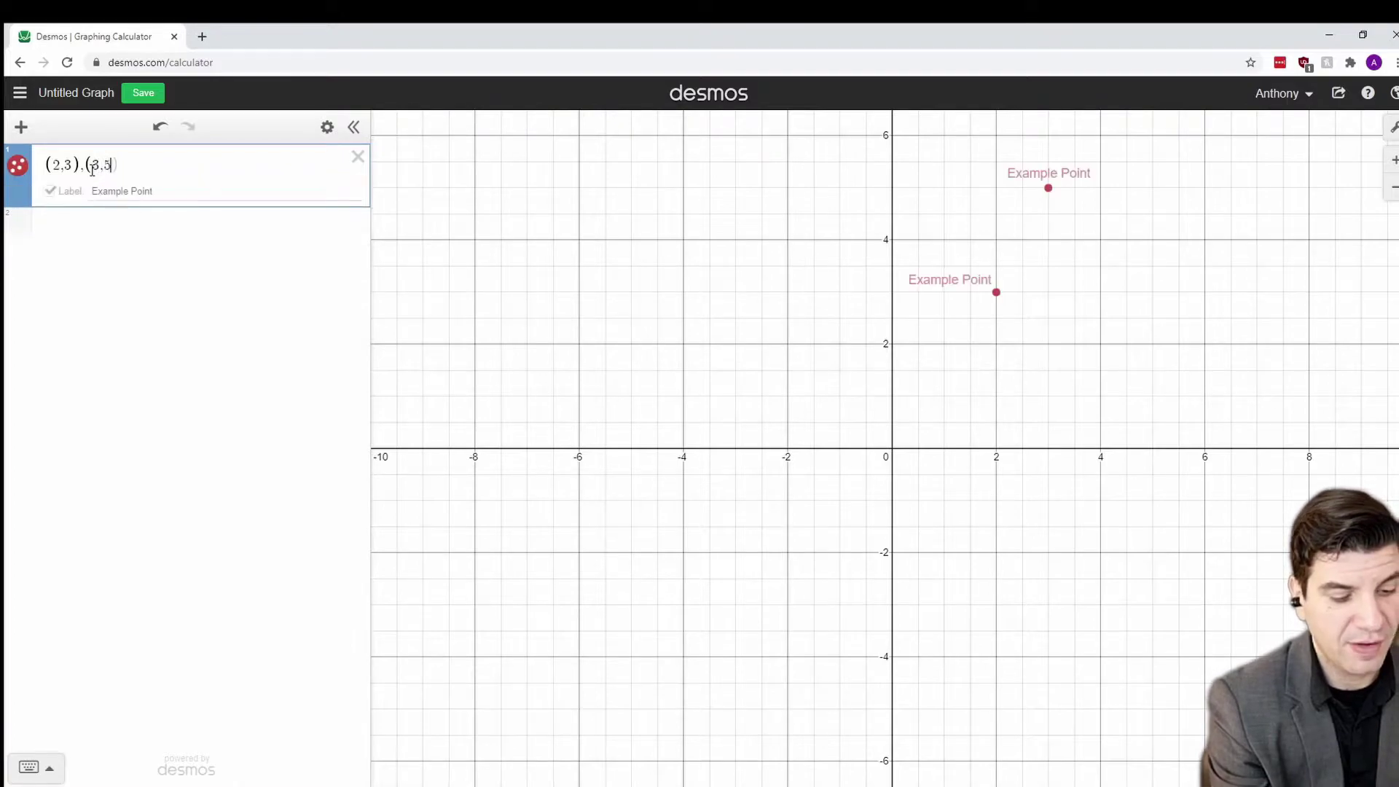
{"action": "left_click", "coordinate": [18, 167]}
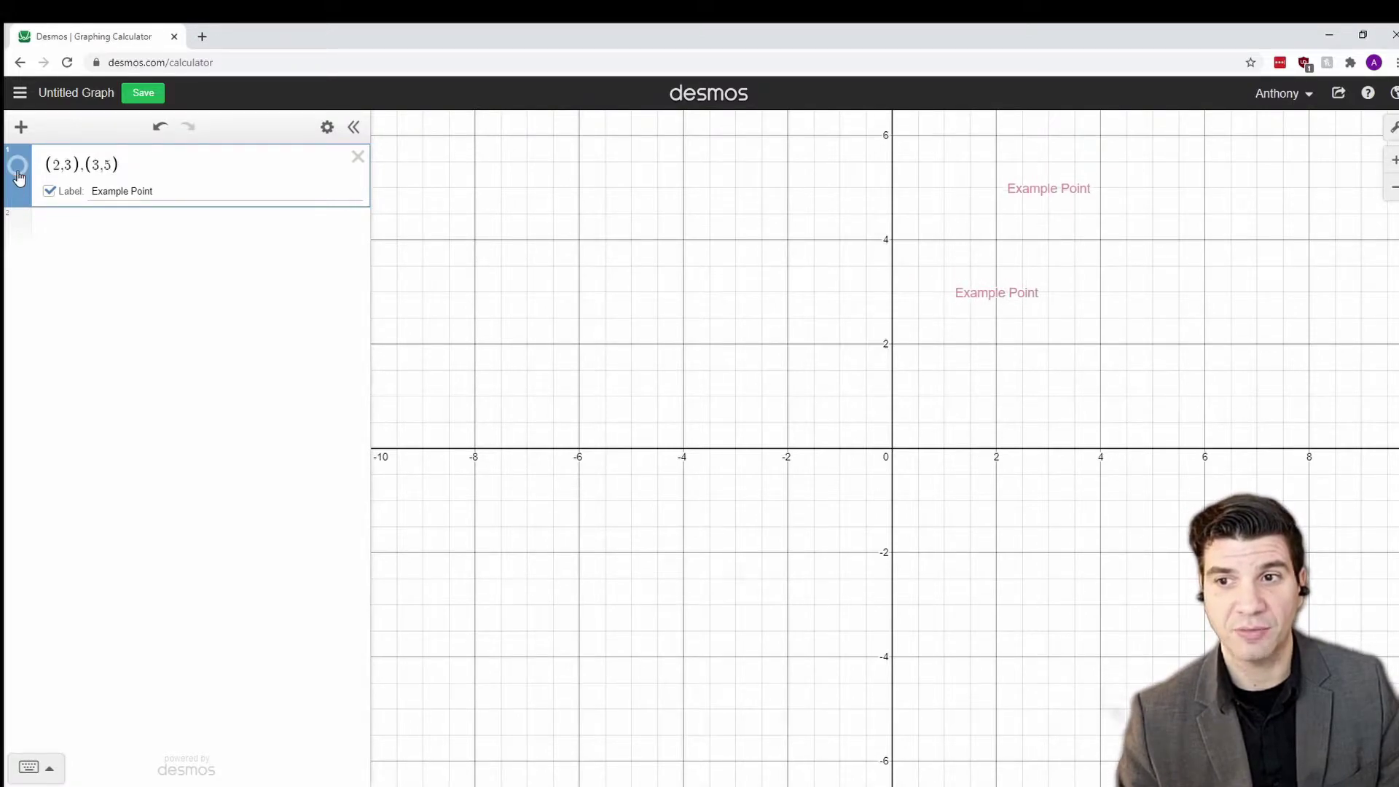
{"action": "left_click", "coordinate": [51, 192]}
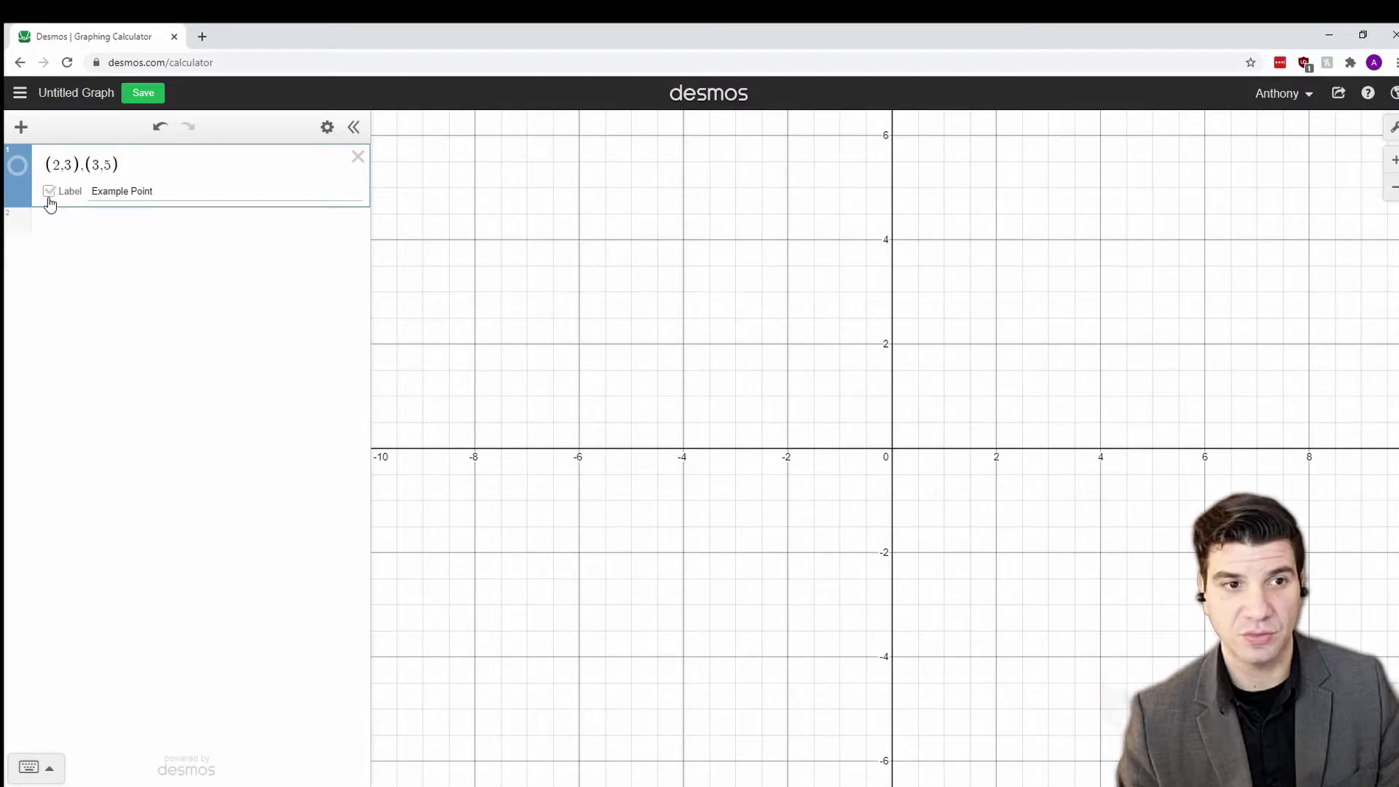
{"action": "left_click", "coordinate": [19, 167]}
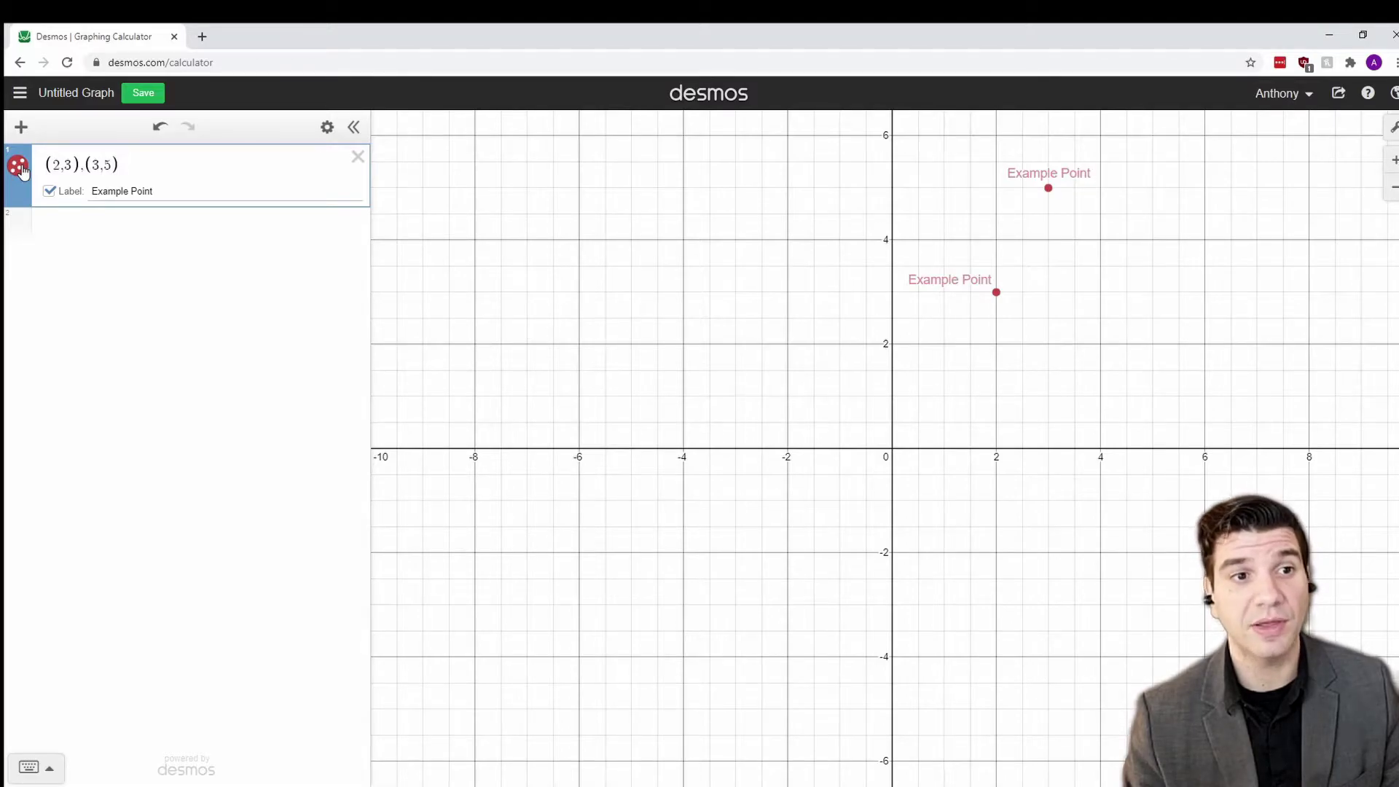
Join the two points with a line and style them as black crosses
{"action": "left_click", "coordinate": [19, 167]}
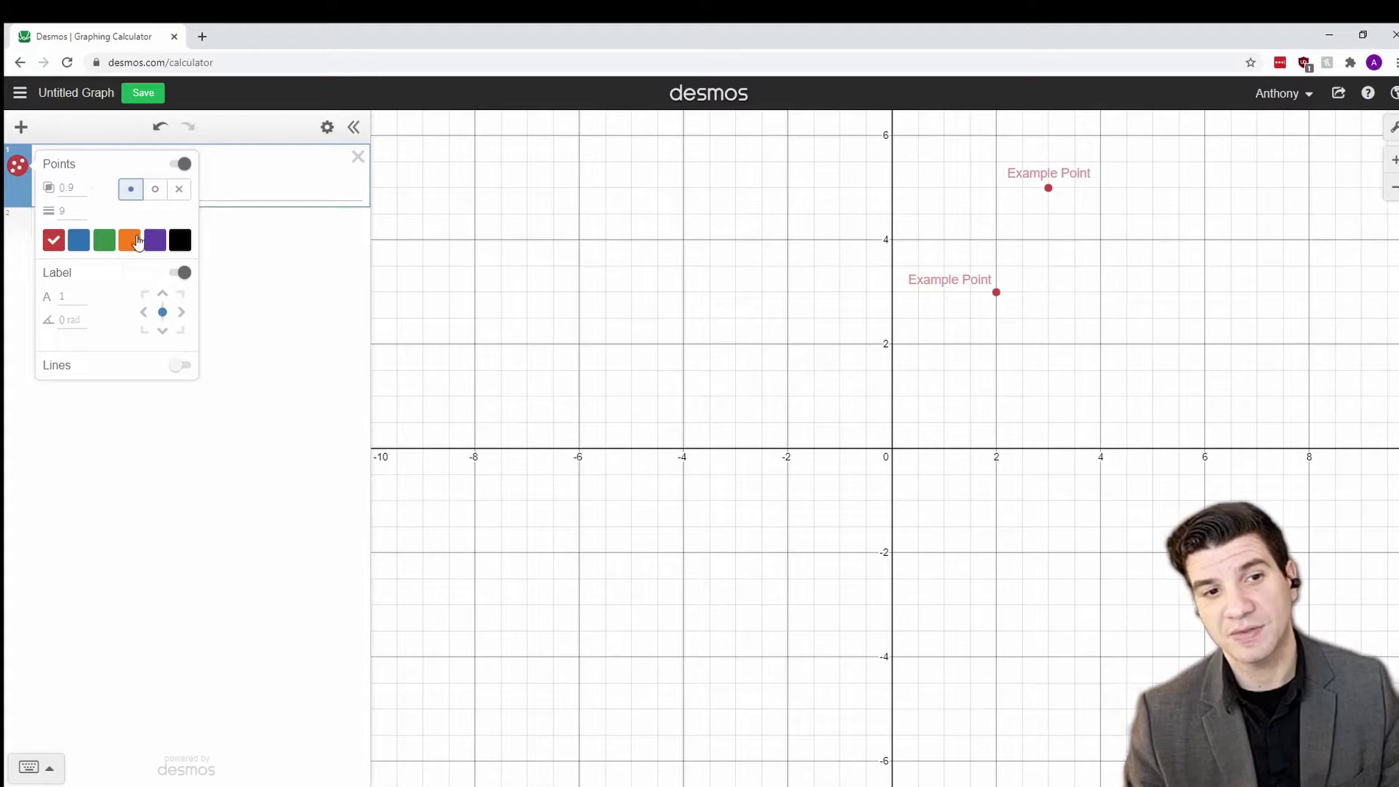
{"action": "left_click", "coordinate": [183, 366]}
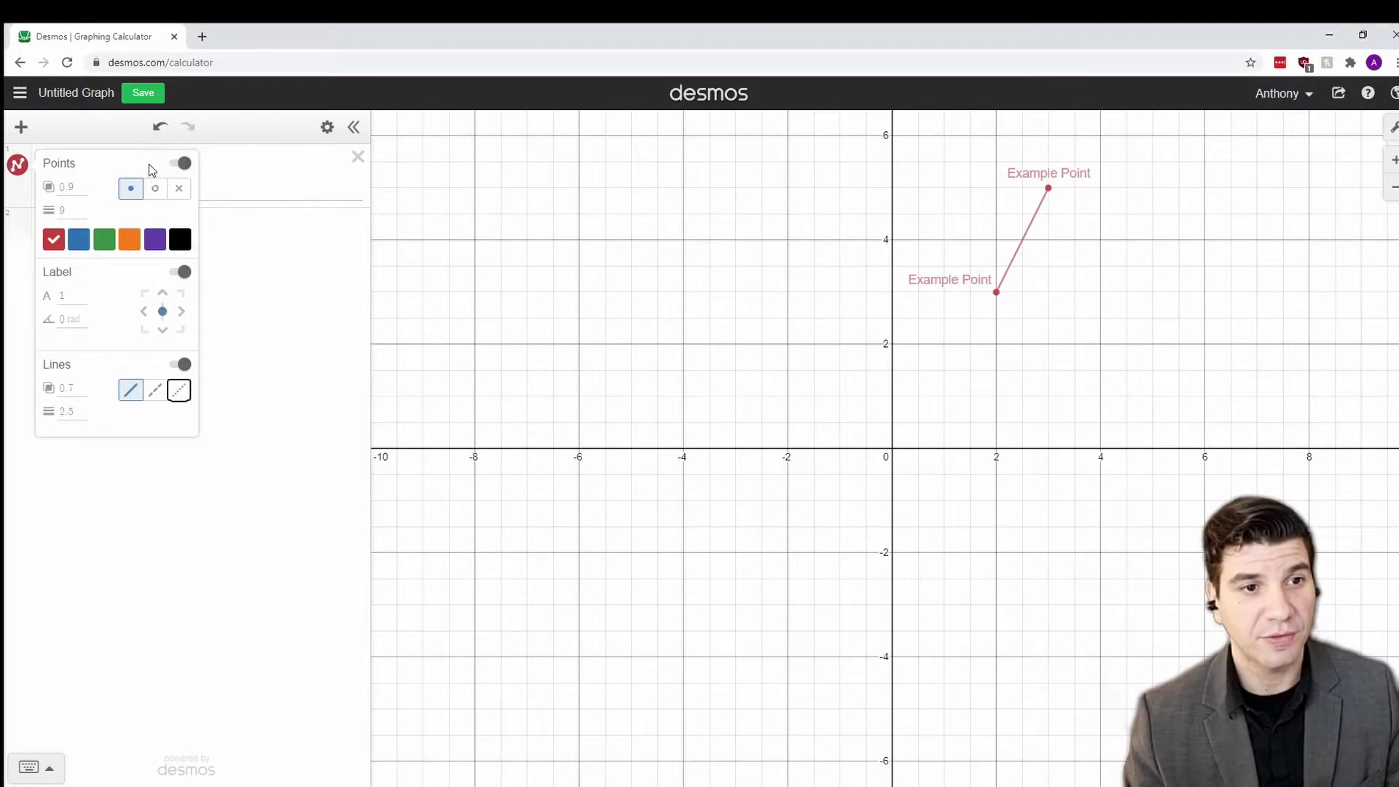
{"action": "left_click", "coordinate": [156, 190]}
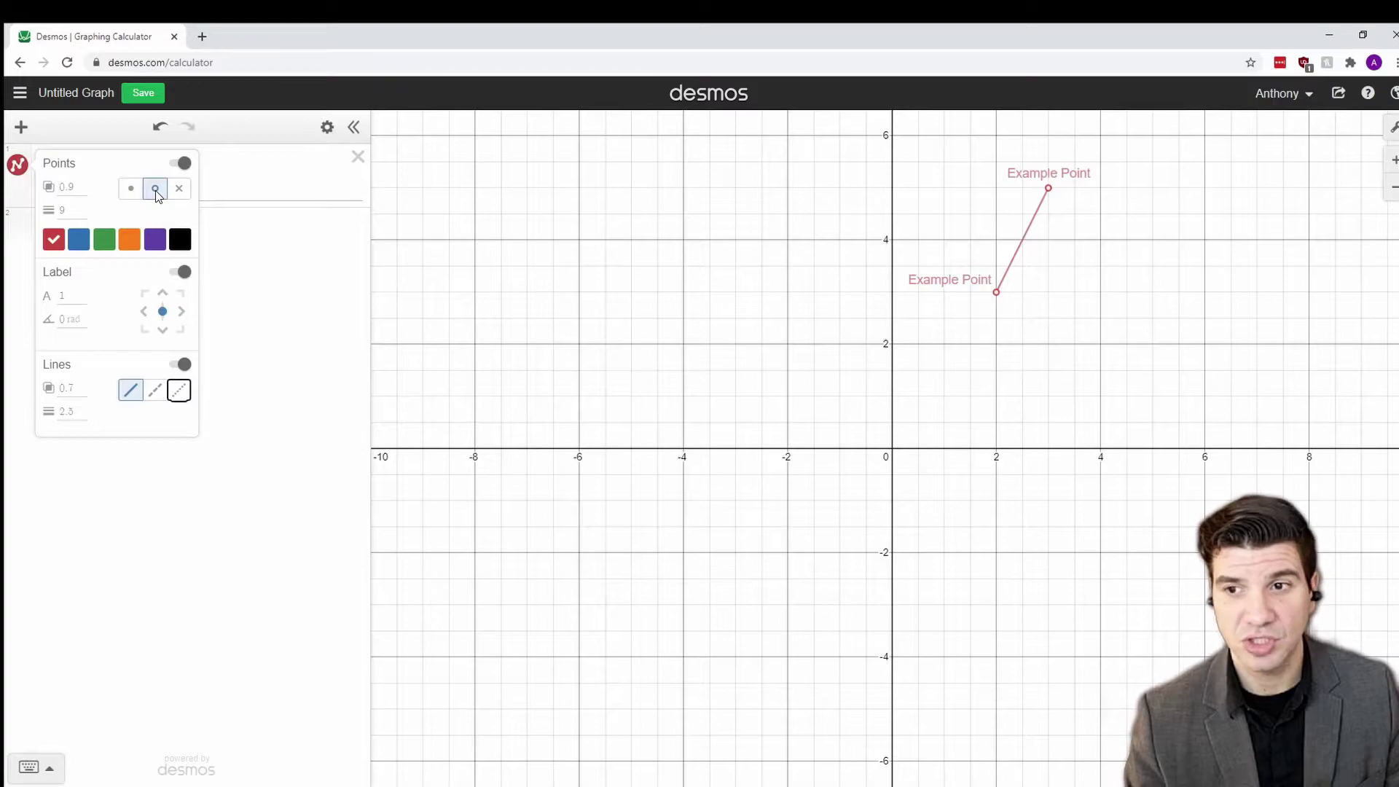
{"action": "left_click", "coordinate": [179, 196]}
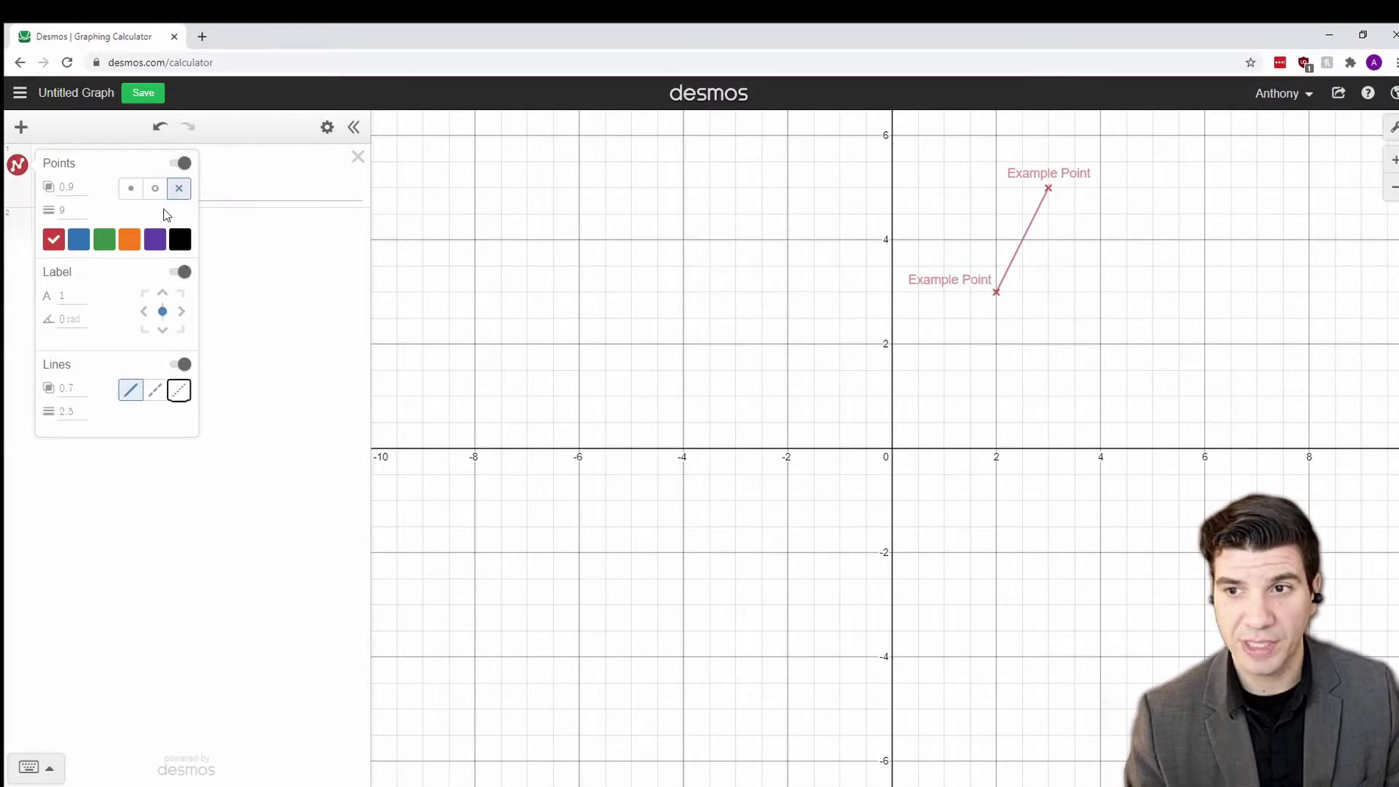
{"action": "left_click", "coordinate": [79, 240]}
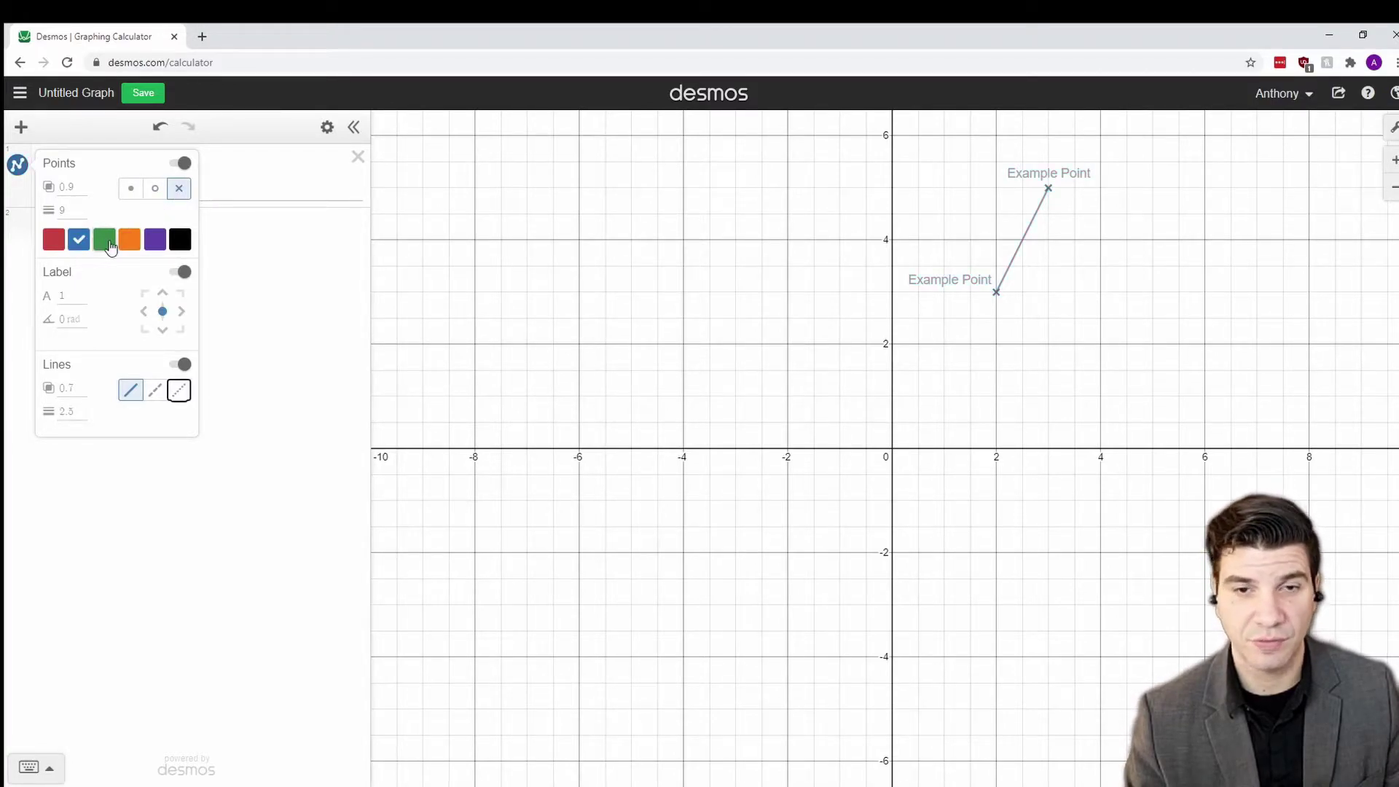
{"action": "left_click", "coordinate": [106, 242]}
{"action": "left_click", "coordinate": [130, 242]}
{"action": "left_click", "coordinate": [155, 242]}
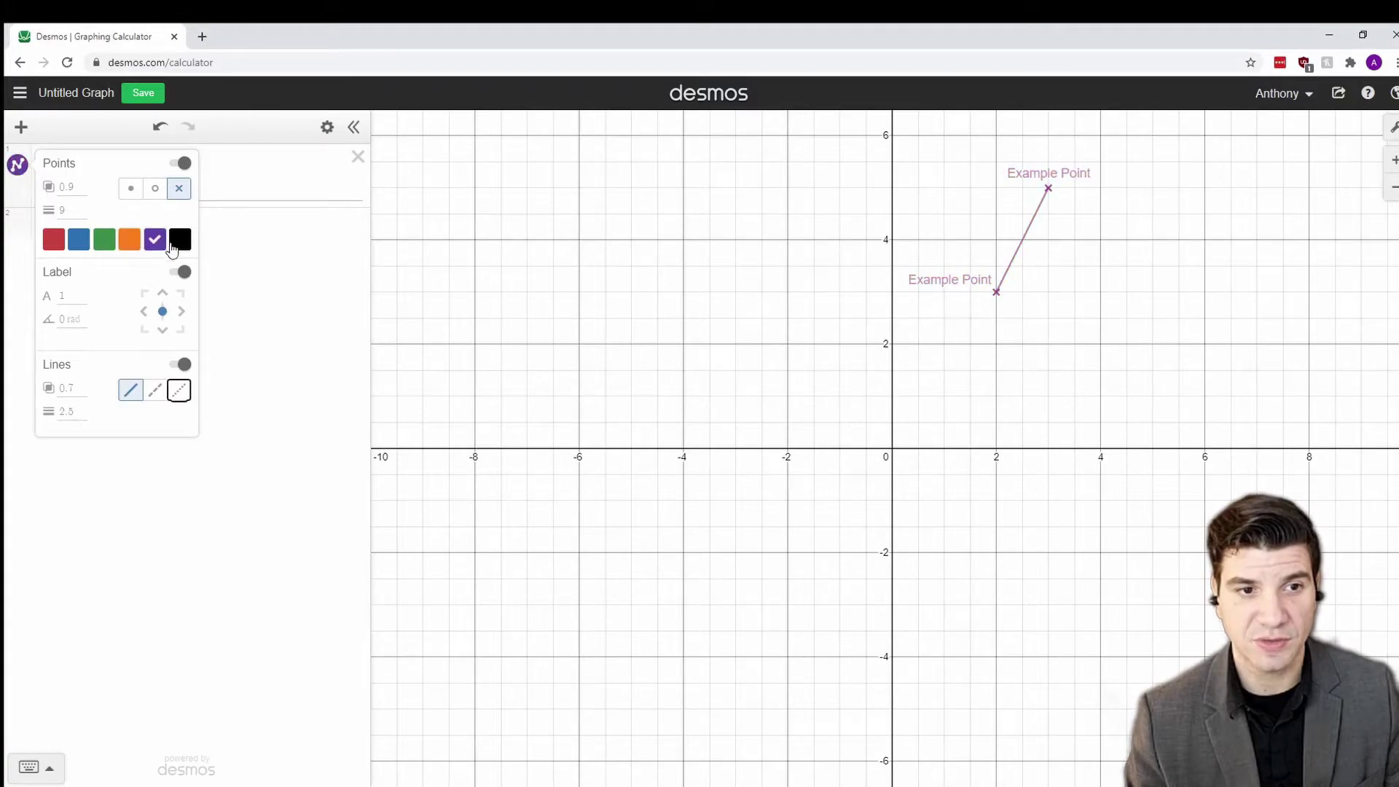
{"action": "left_click", "coordinate": [173, 244]}
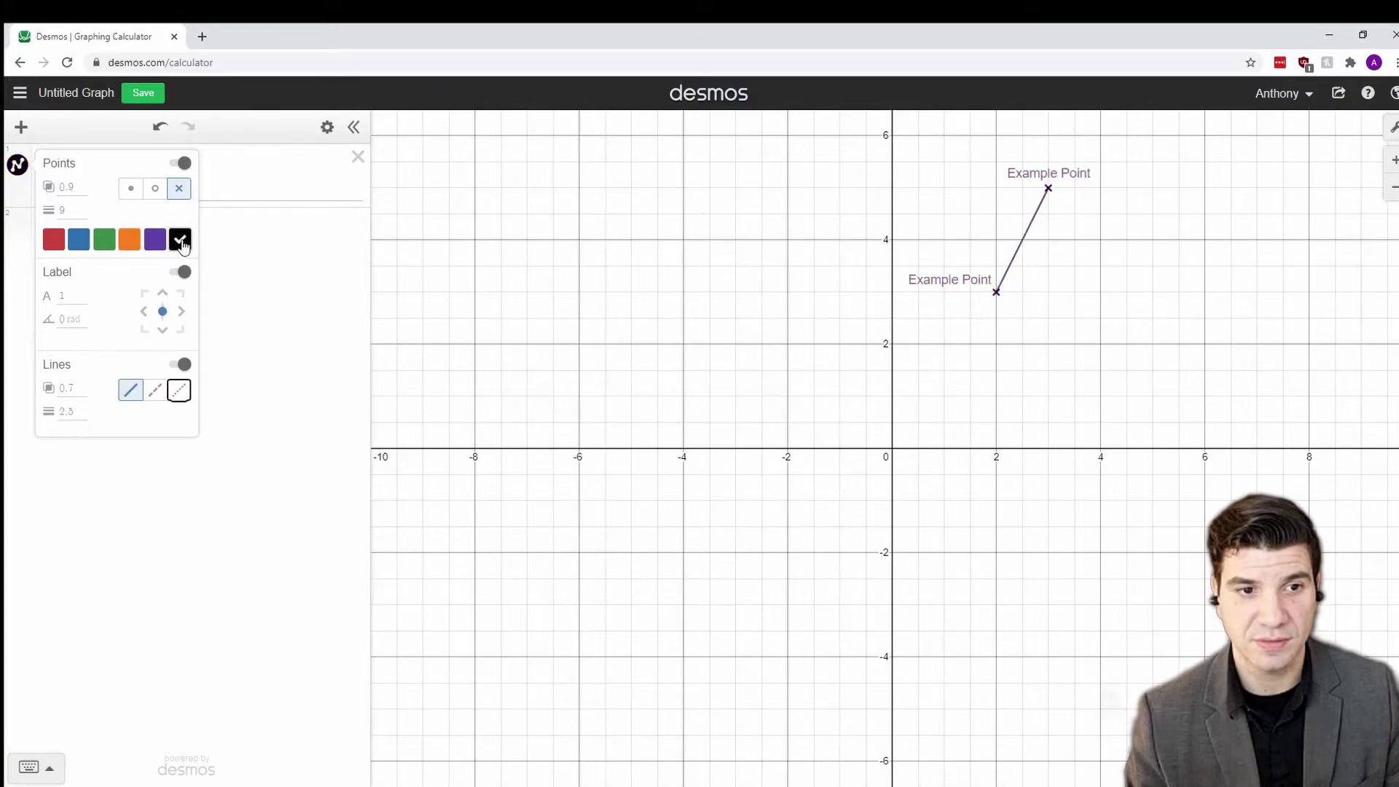
Position the Example Point labels above-left of their points
{"action": "left_click", "coordinate": [183, 299]}
{"action": "left_click", "coordinate": [180, 312]}
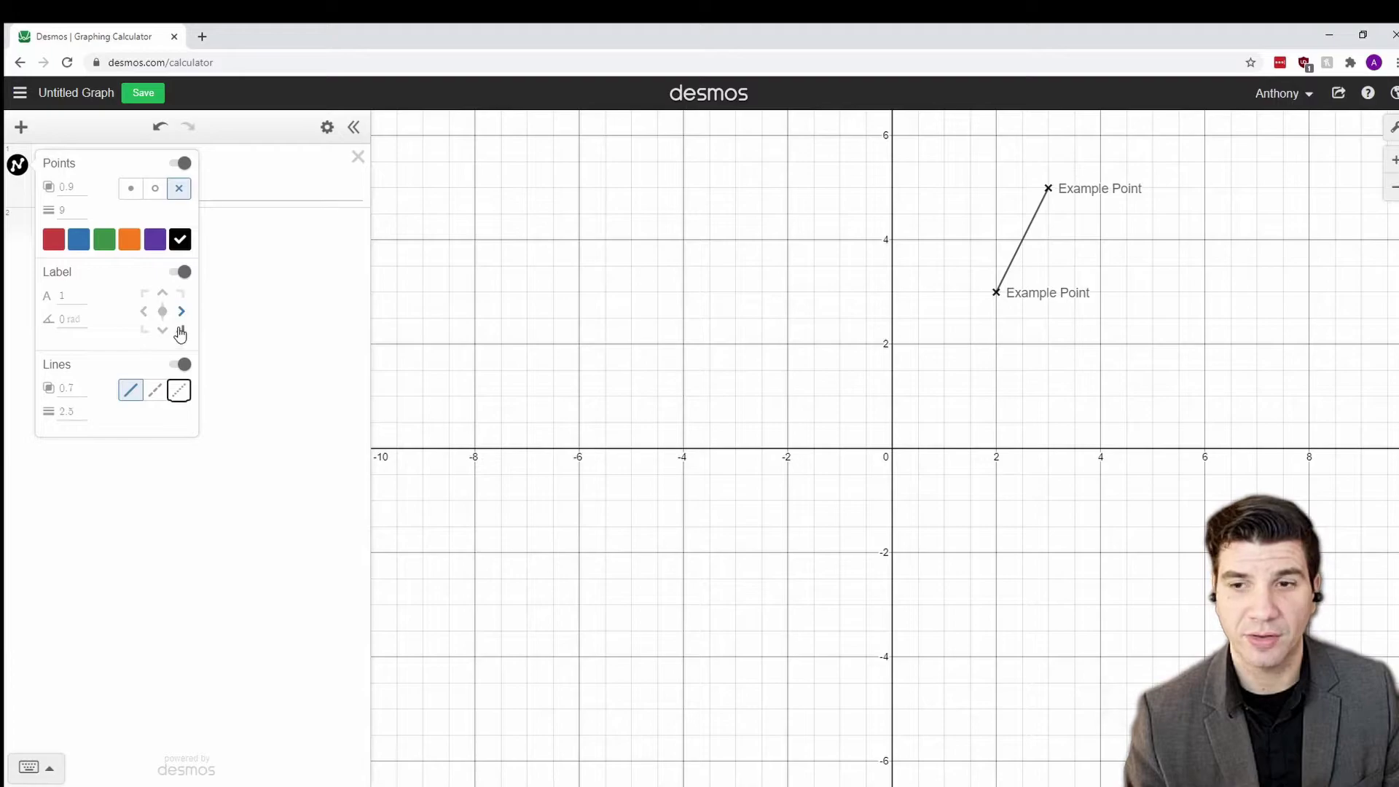
{"action": "left_click", "coordinate": [181, 330]}
{"action": "left_click", "coordinate": [143, 330]}
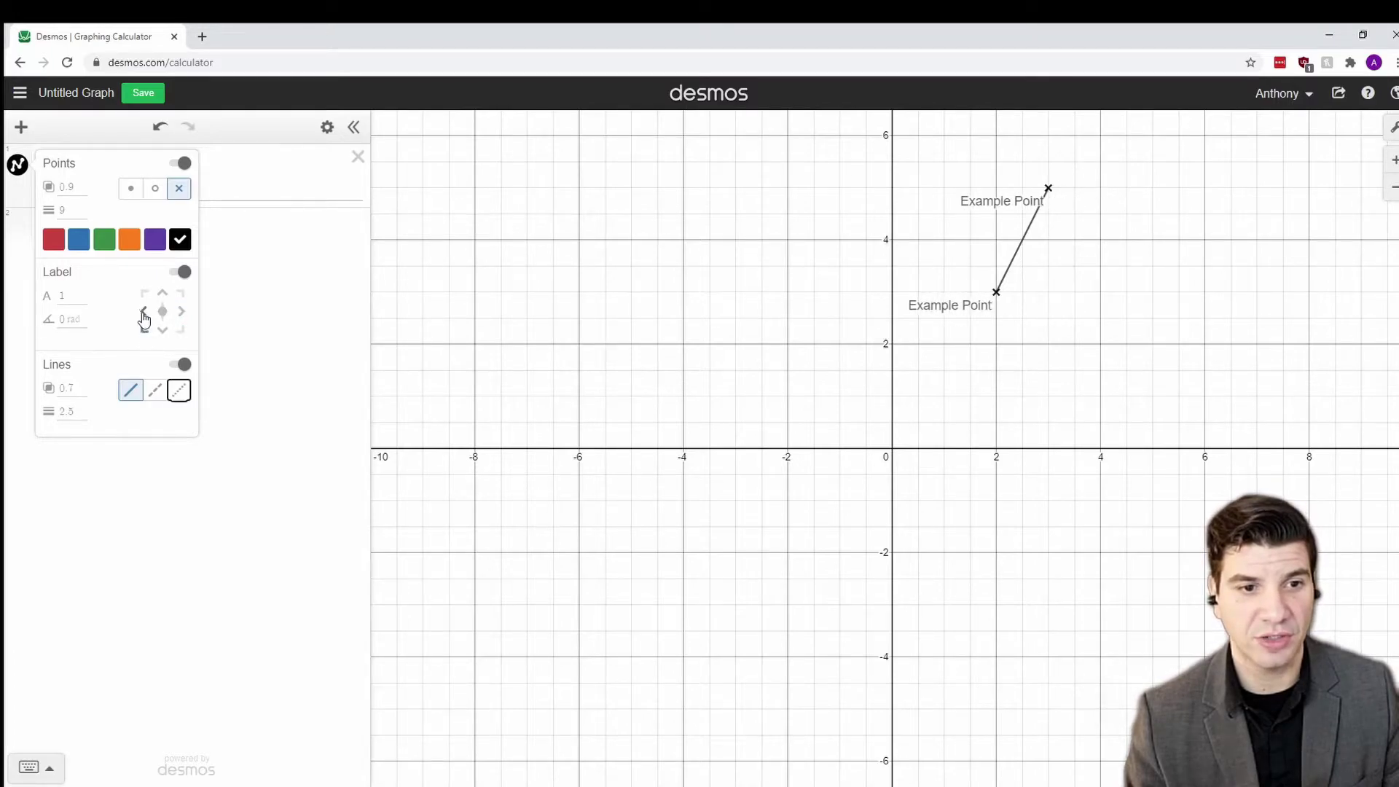
{"action": "left_click", "coordinate": [143, 312]}
{"action": "left_click", "coordinate": [144, 295]}
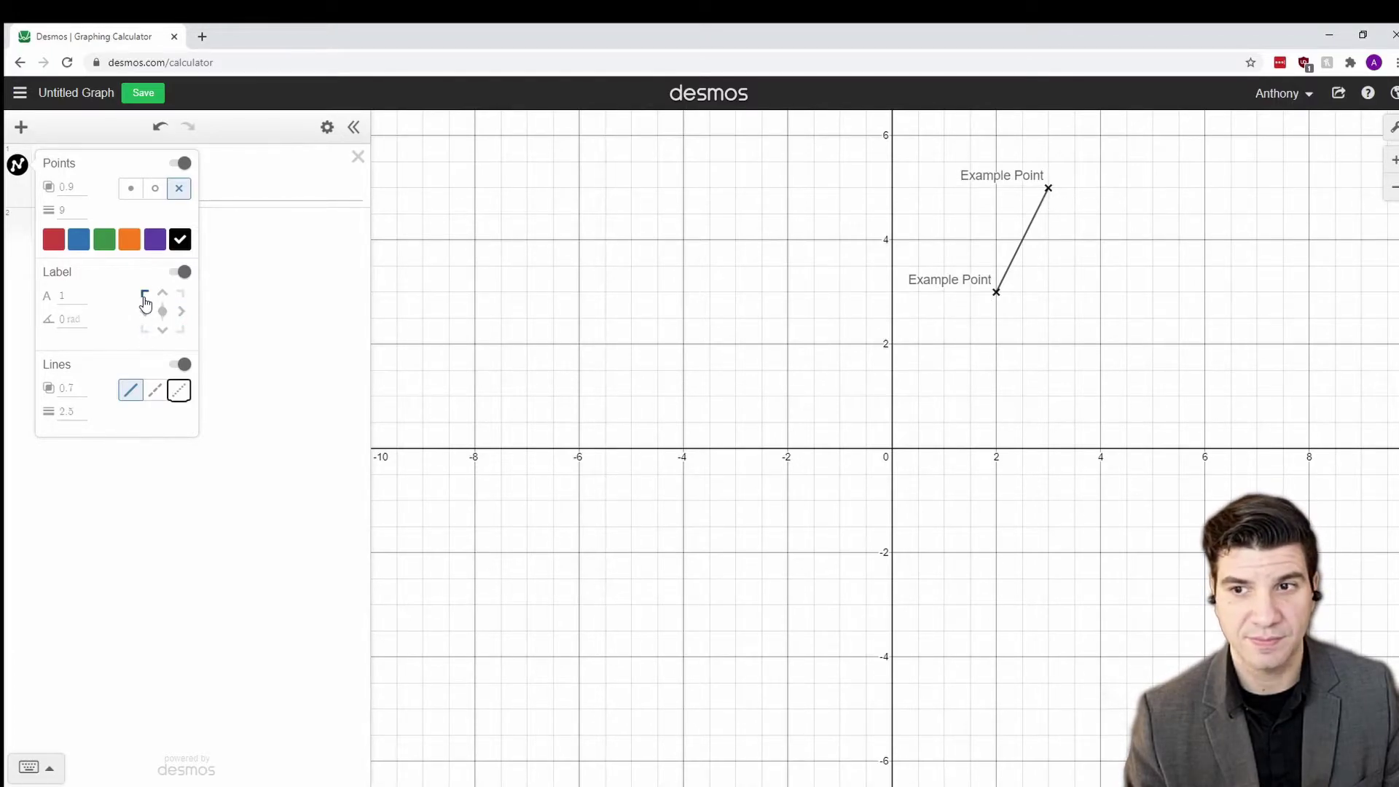
{"action": "left_click", "coordinate": [212, 284]}
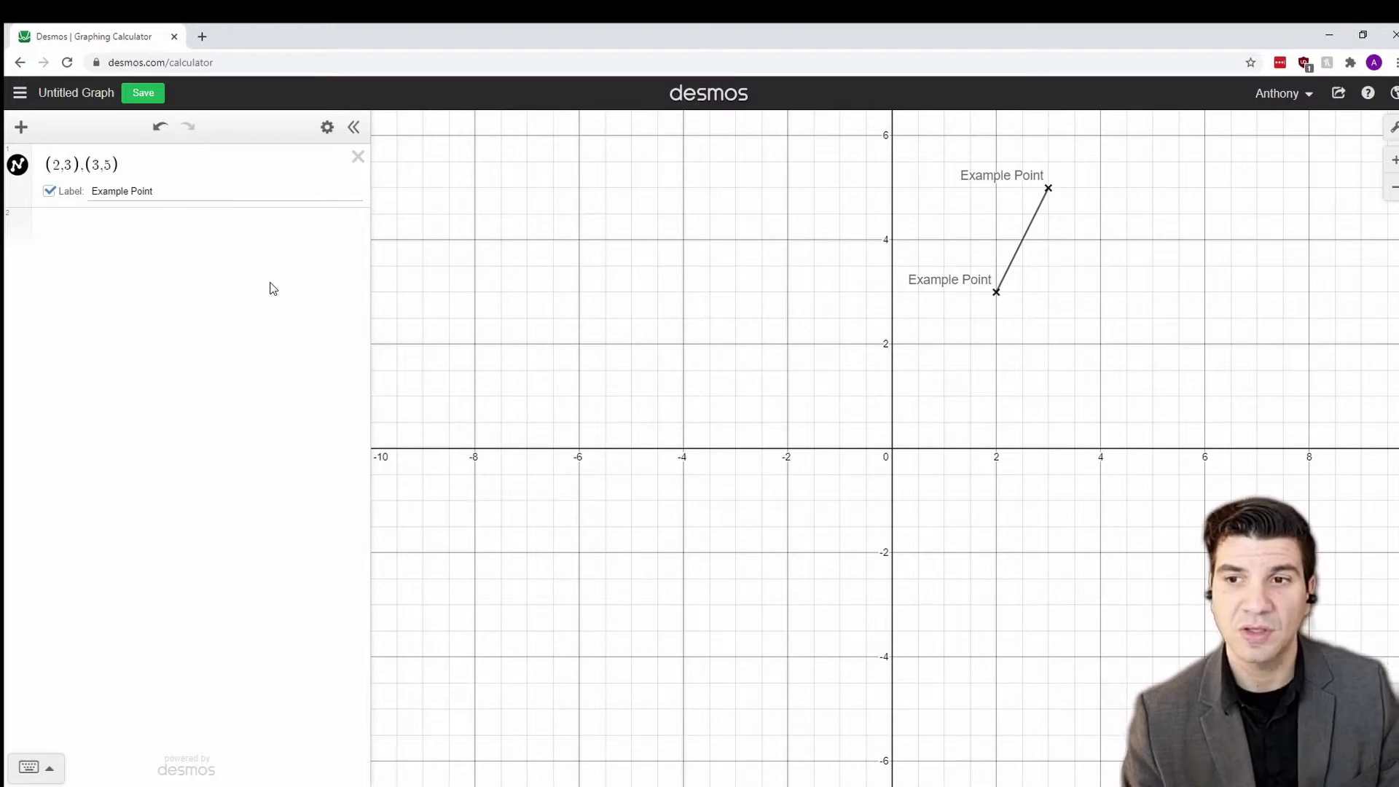
Delete the (2,3),(3,5) expression and add an empty x₁/y₁ table
{"action": "left_click", "coordinate": [356, 165]}
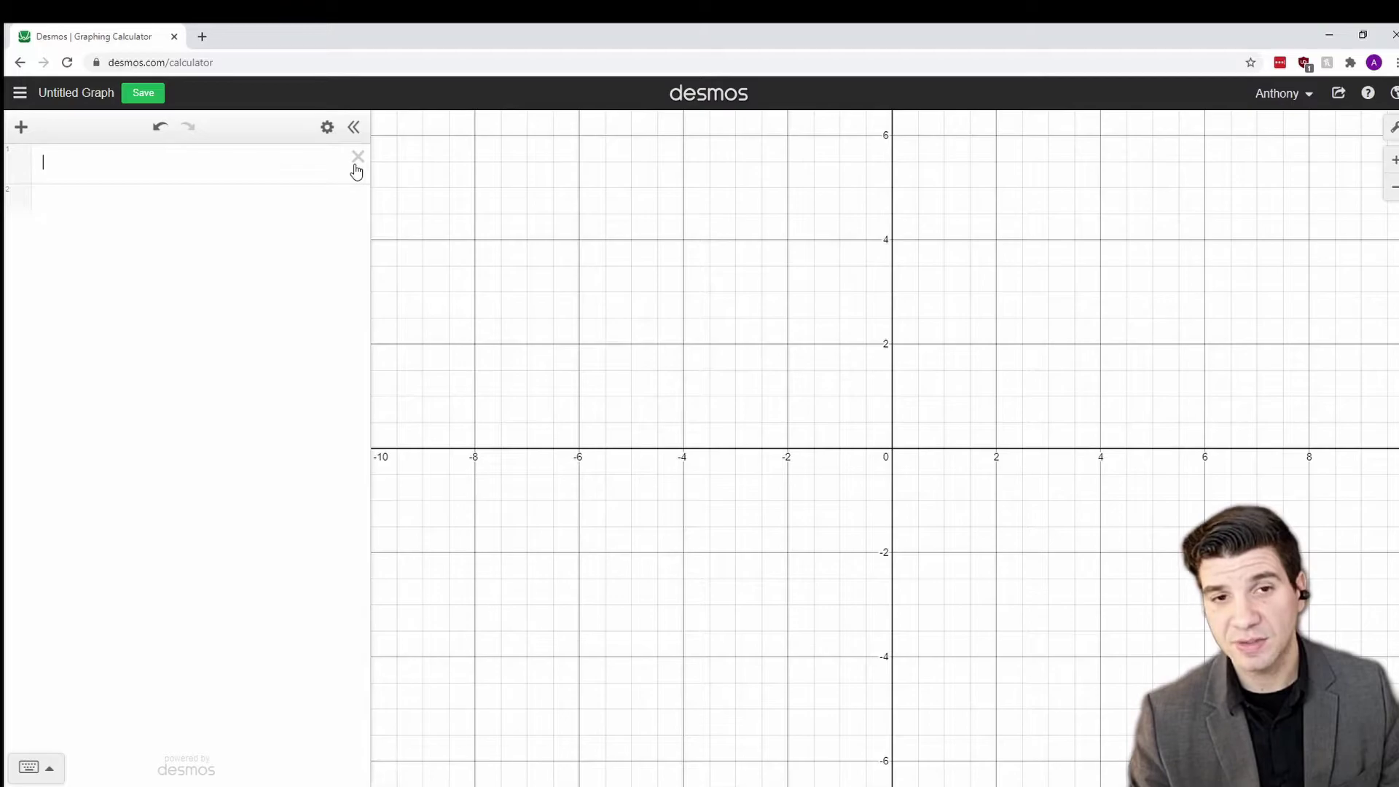
{"action": "left_click", "coordinate": [21, 128]}
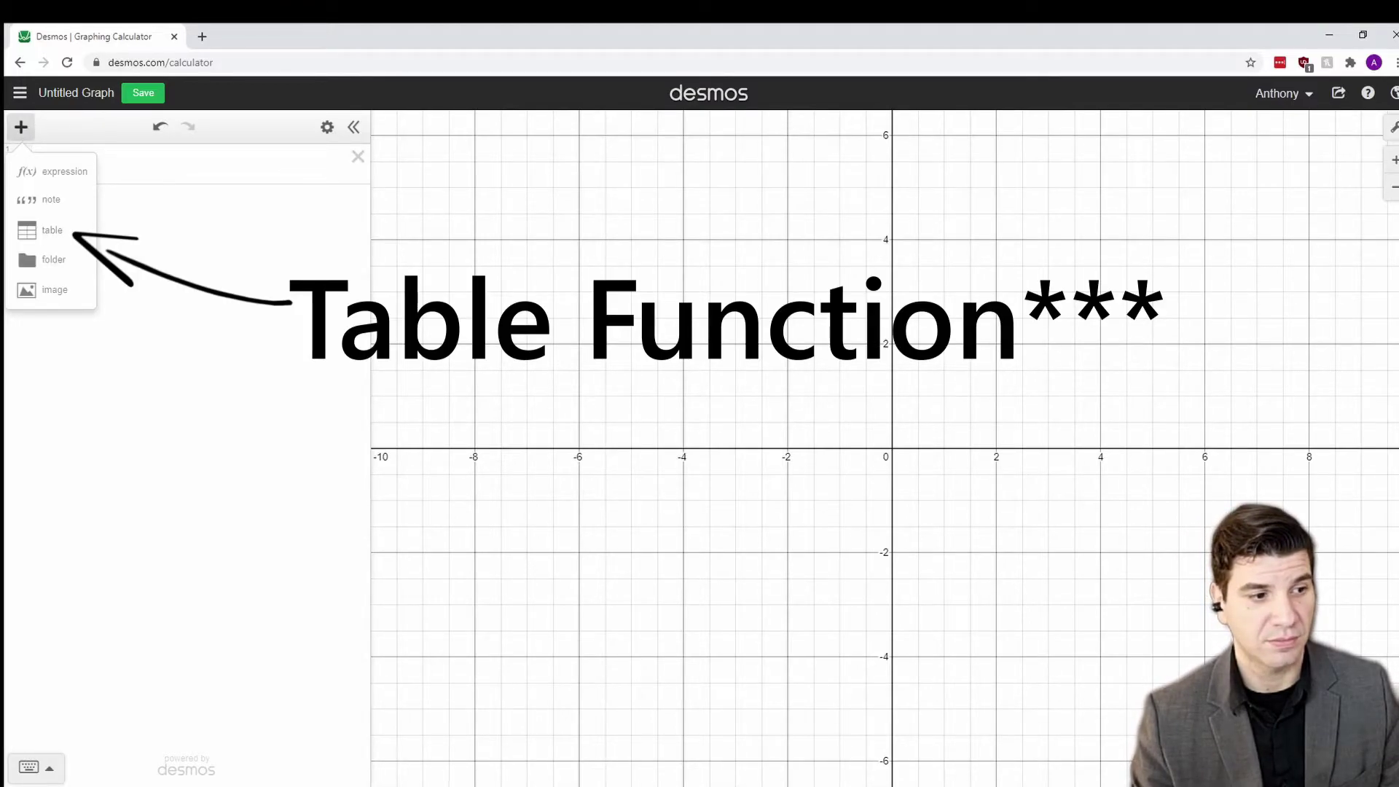
{"action": "left_click", "coordinate": [51, 230]}
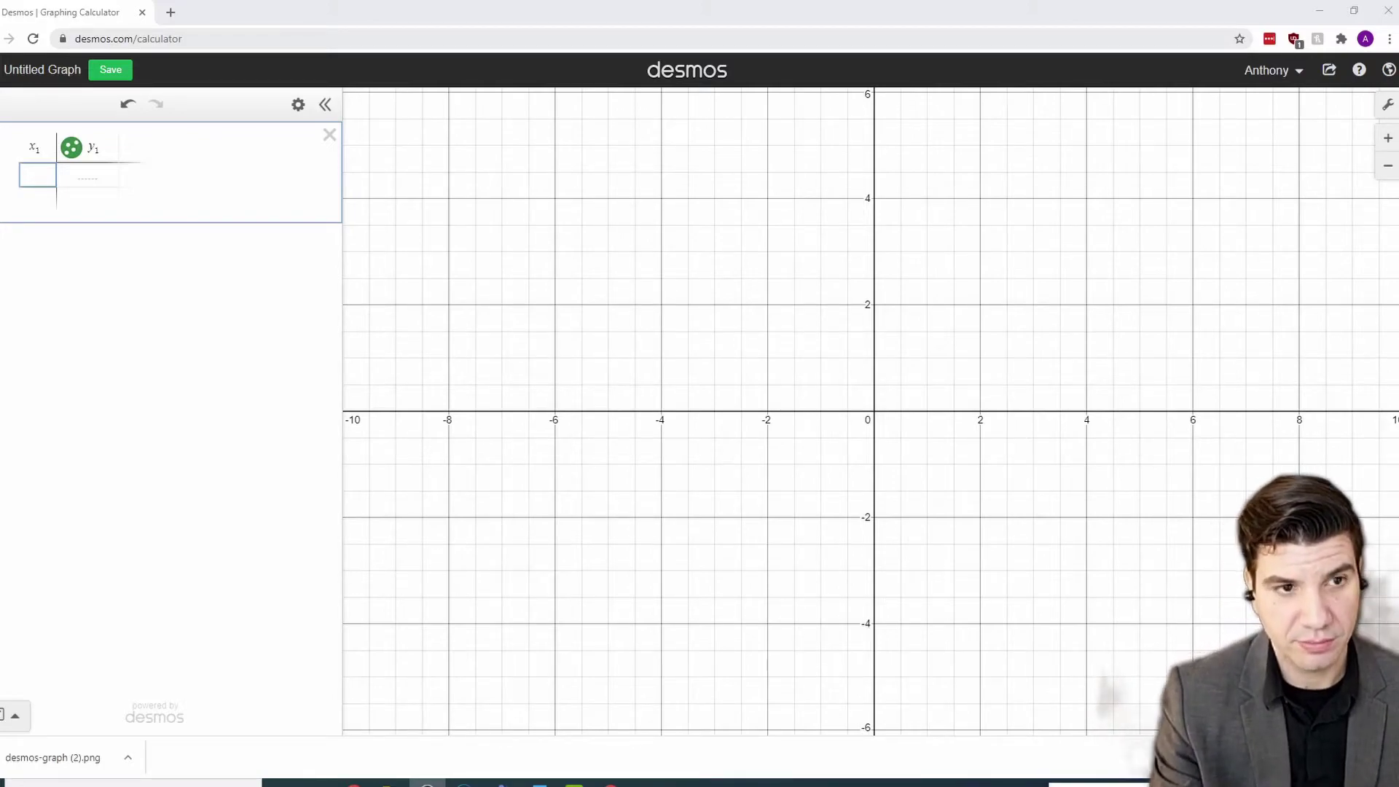
Enter the x₁ values 4.0, 4.5 and 5 in the table's first rows
{"action": "left_click", "coordinate": [46, 174]}
{"action": "type", "text": "4.0"}
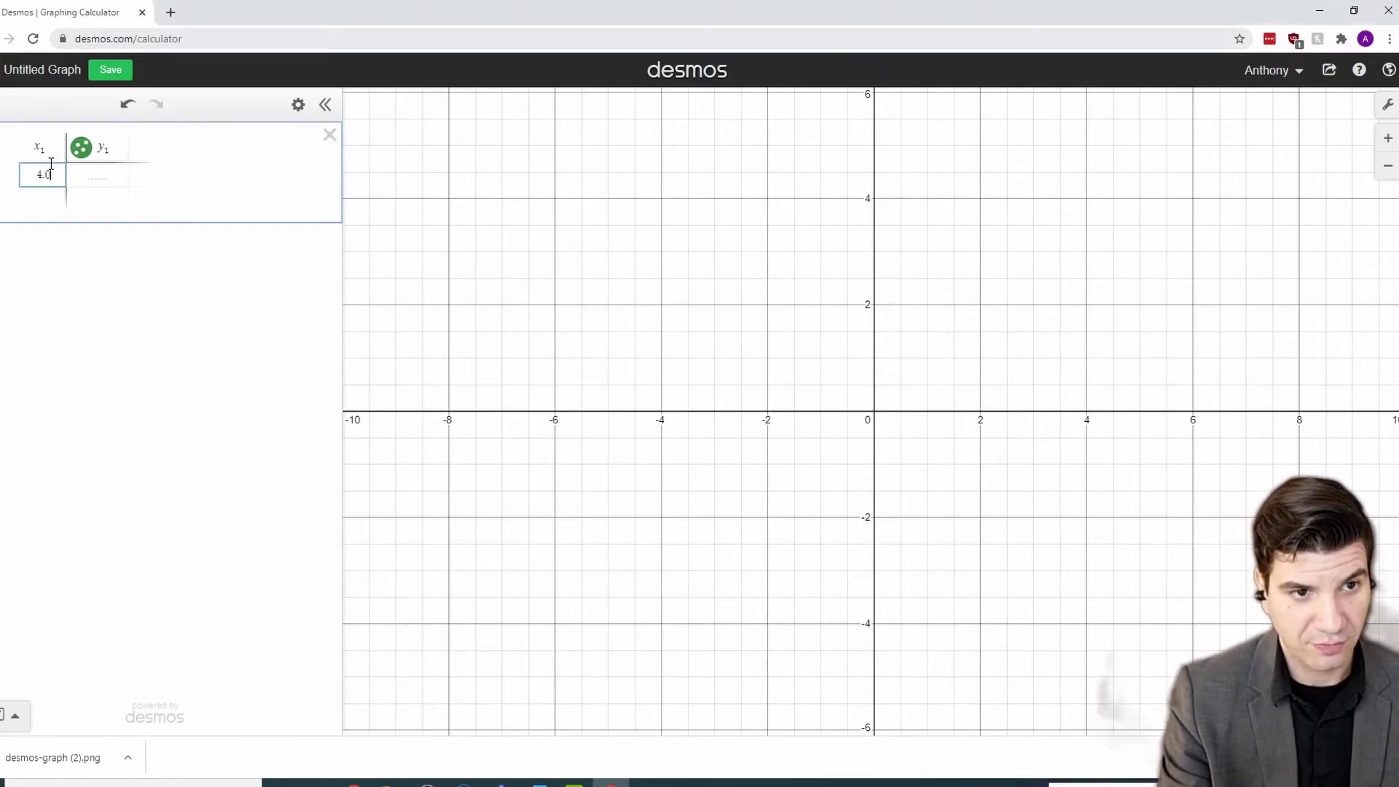
{"action": "key", "text": "Return"}
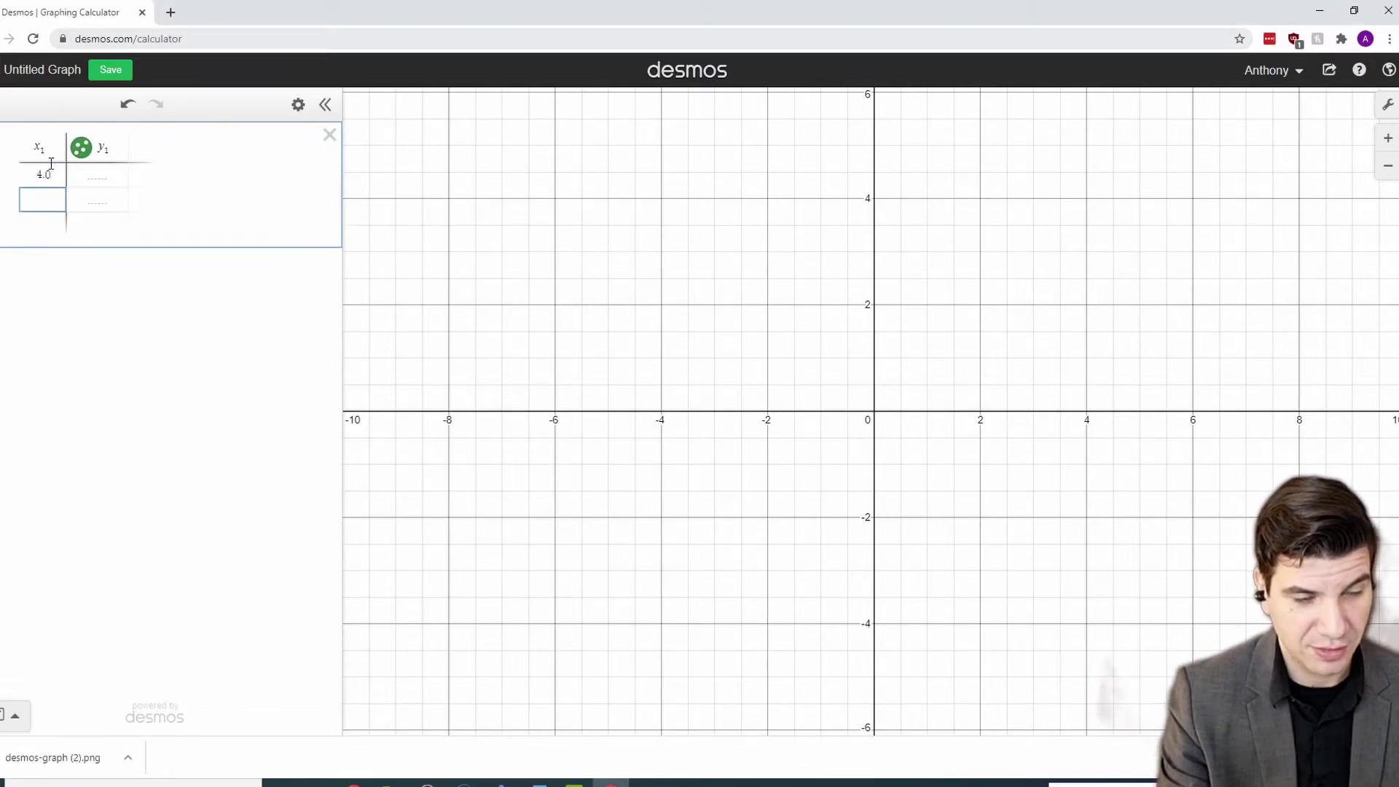
{"action": "type", "text": "4.5"}
{"action": "key", "text": "Return"}
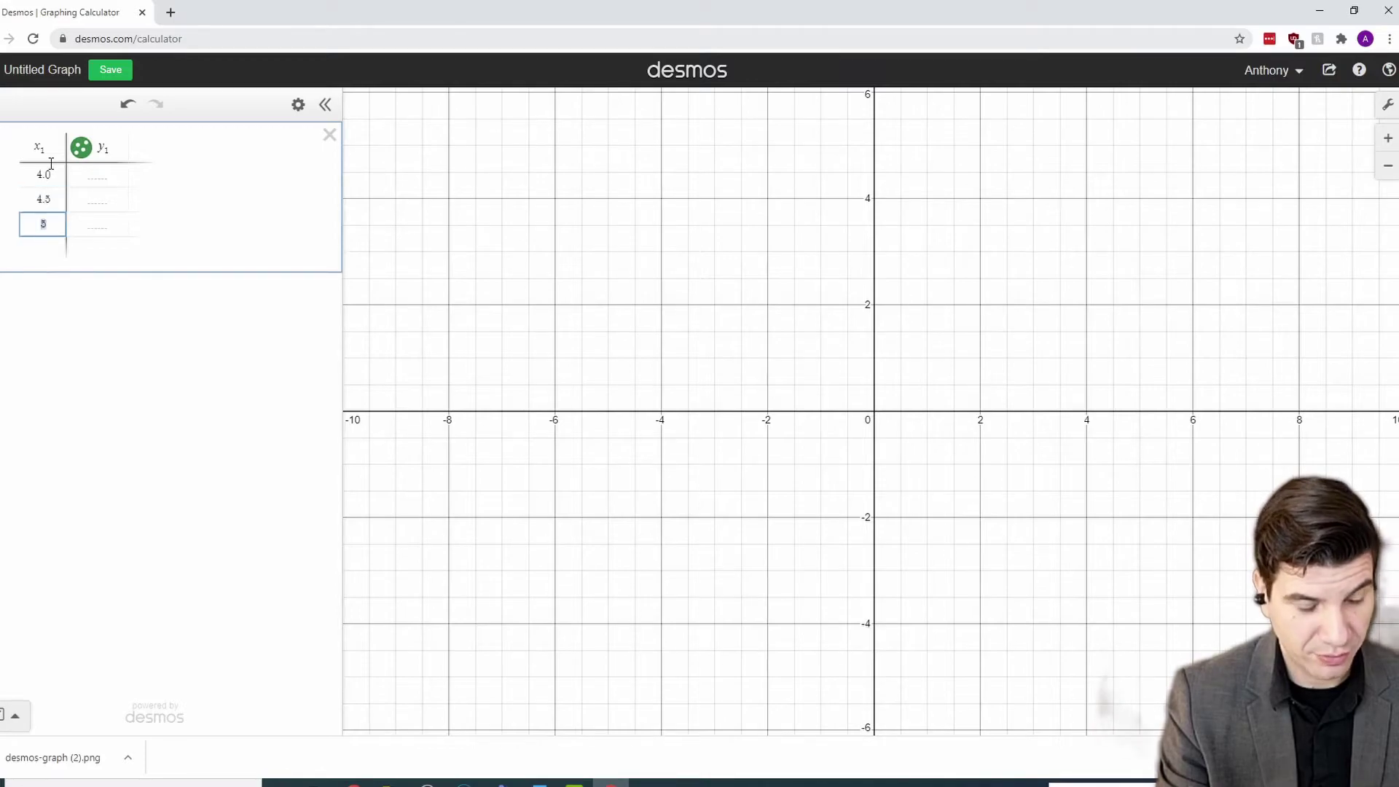
{"action": "key", "text": "Return"}
{"action": "key", "text": "Return"}
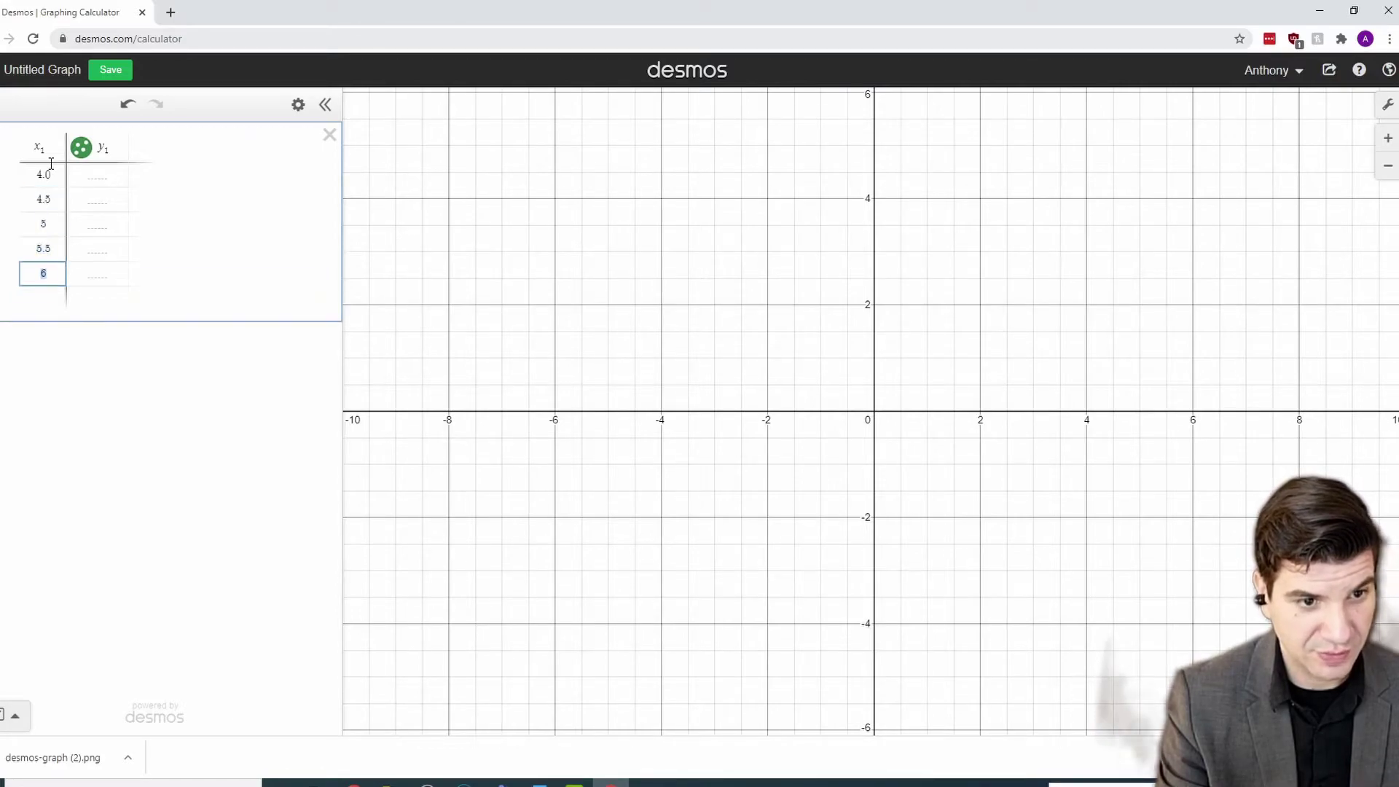
Enter y₁ values 0.25, 0.5, 0.75, 1 and 1.25, then centre the view on the points
{"action": "left_click", "coordinate": [97, 175]}
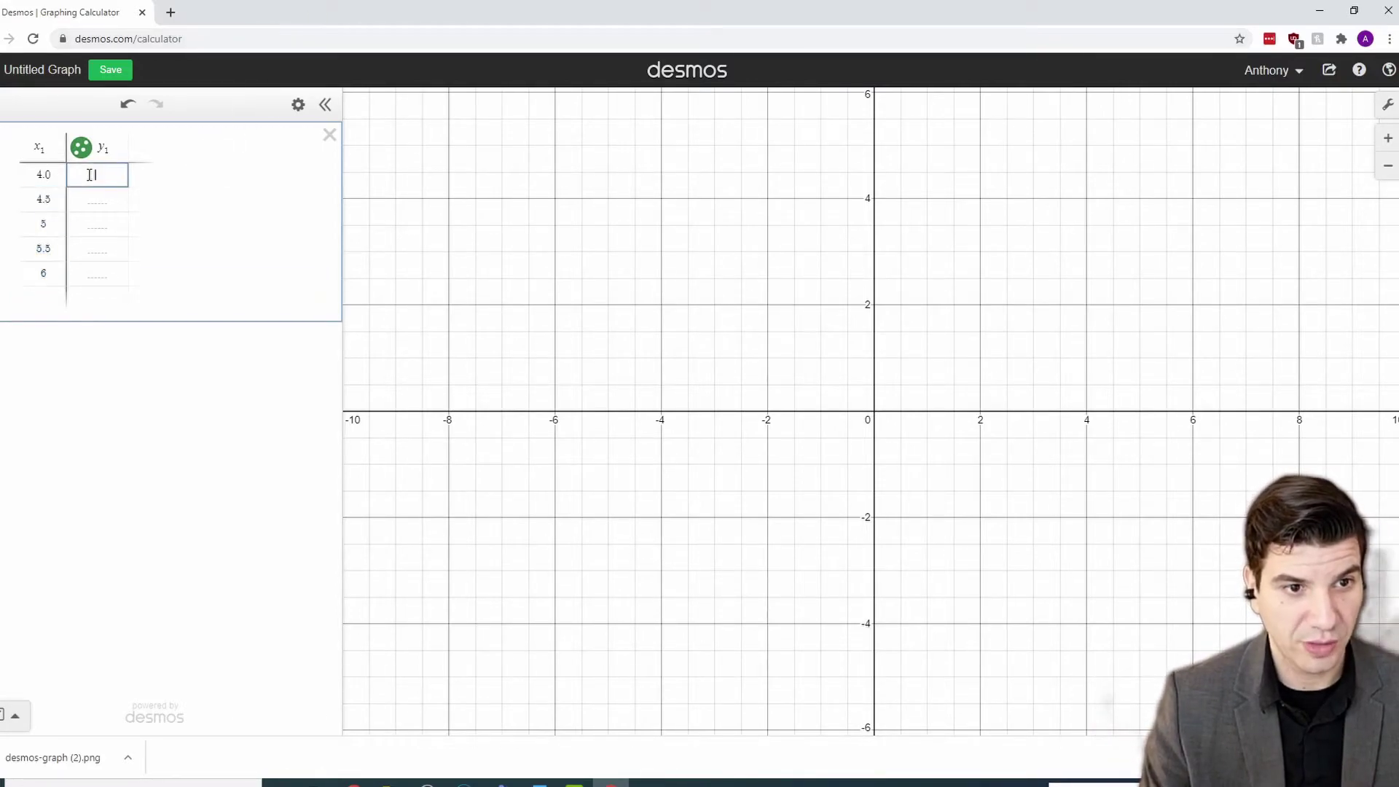
{"action": "type", "text": "0.25"}
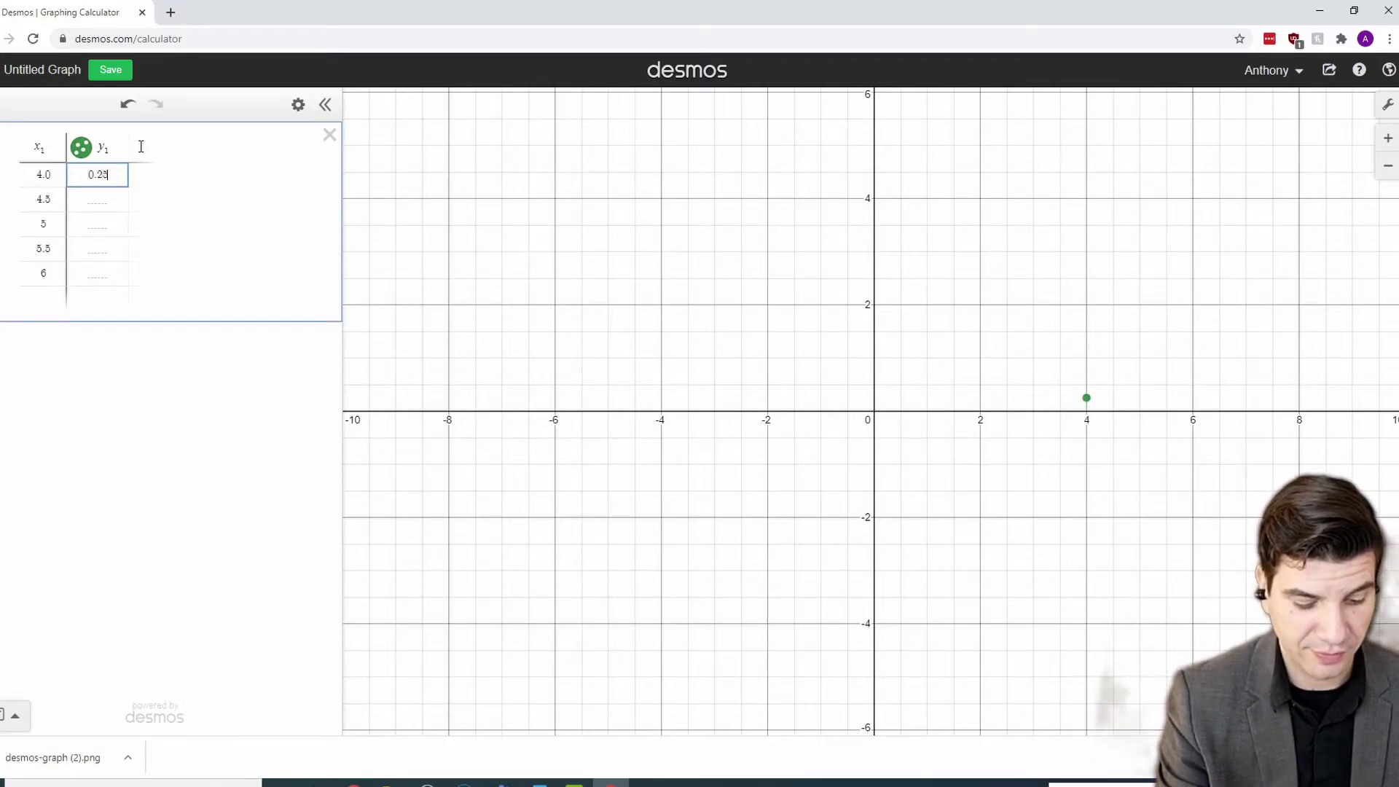
{"action": "key", "text": "Return"}
{"action": "type", "text": "0.5"}
{"action": "key", "text": "Return"}
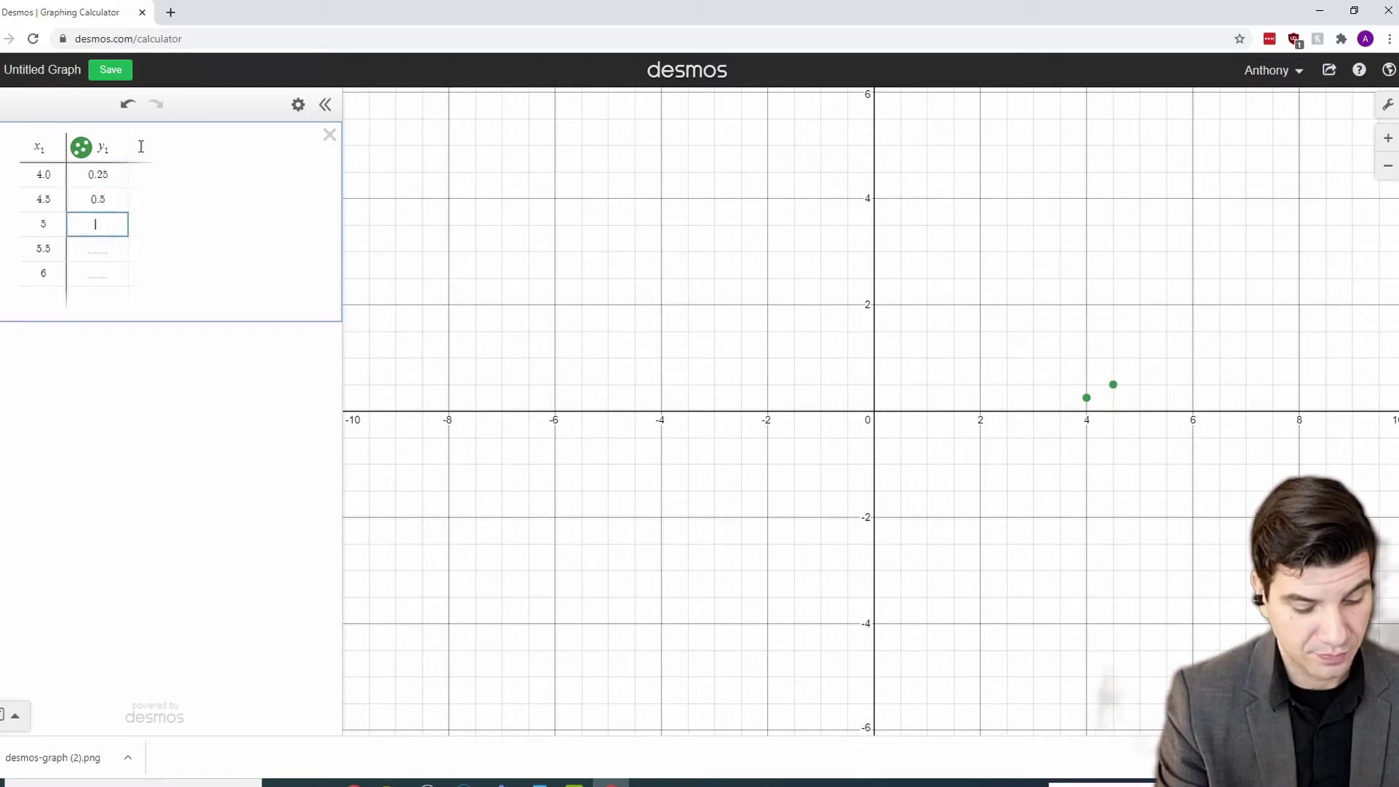
{"action": "type", "text": "0.75"}
{"action": "key", "text": "Return"}
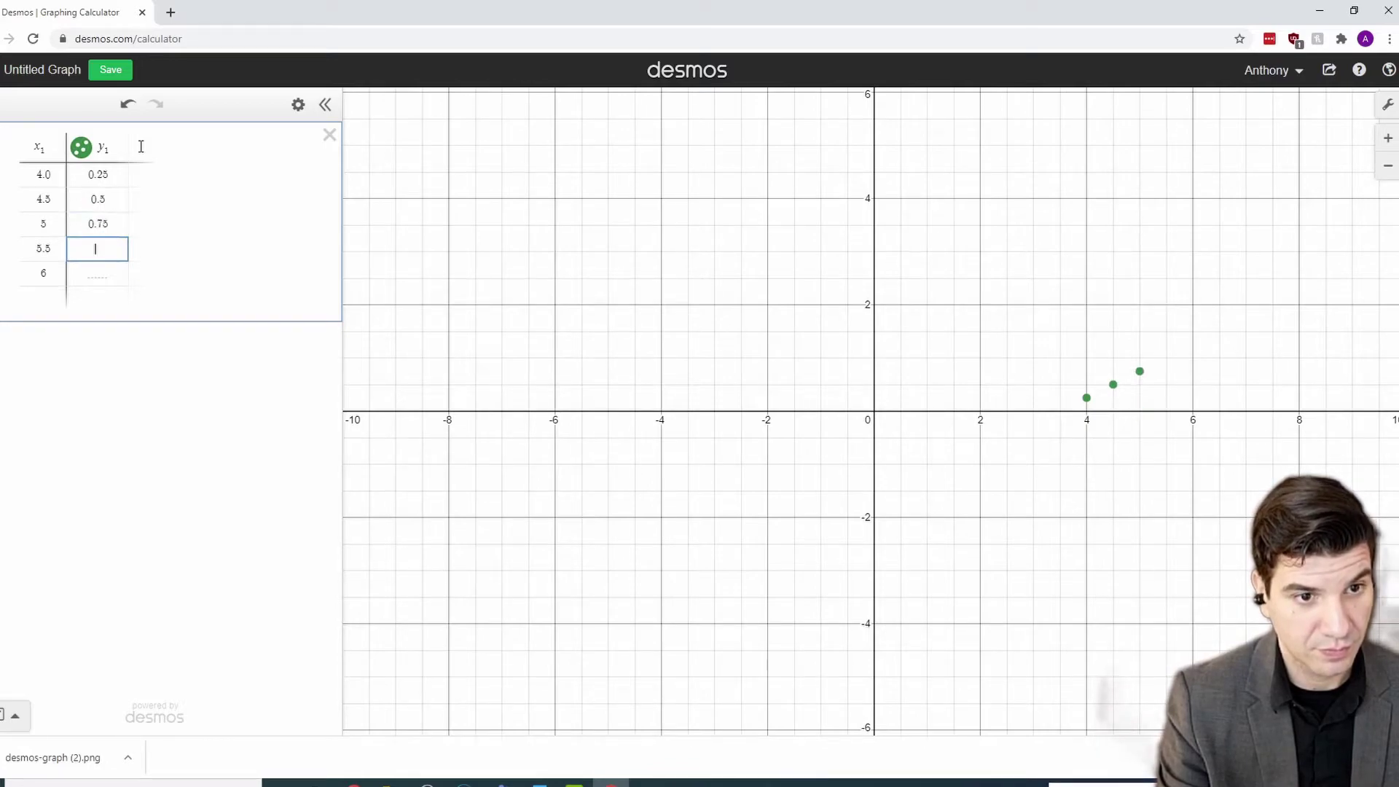
{"action": "type", "text": "1"}
{"action": "key", "text": "Return"}
{"action": "type", "text": "1.25"}
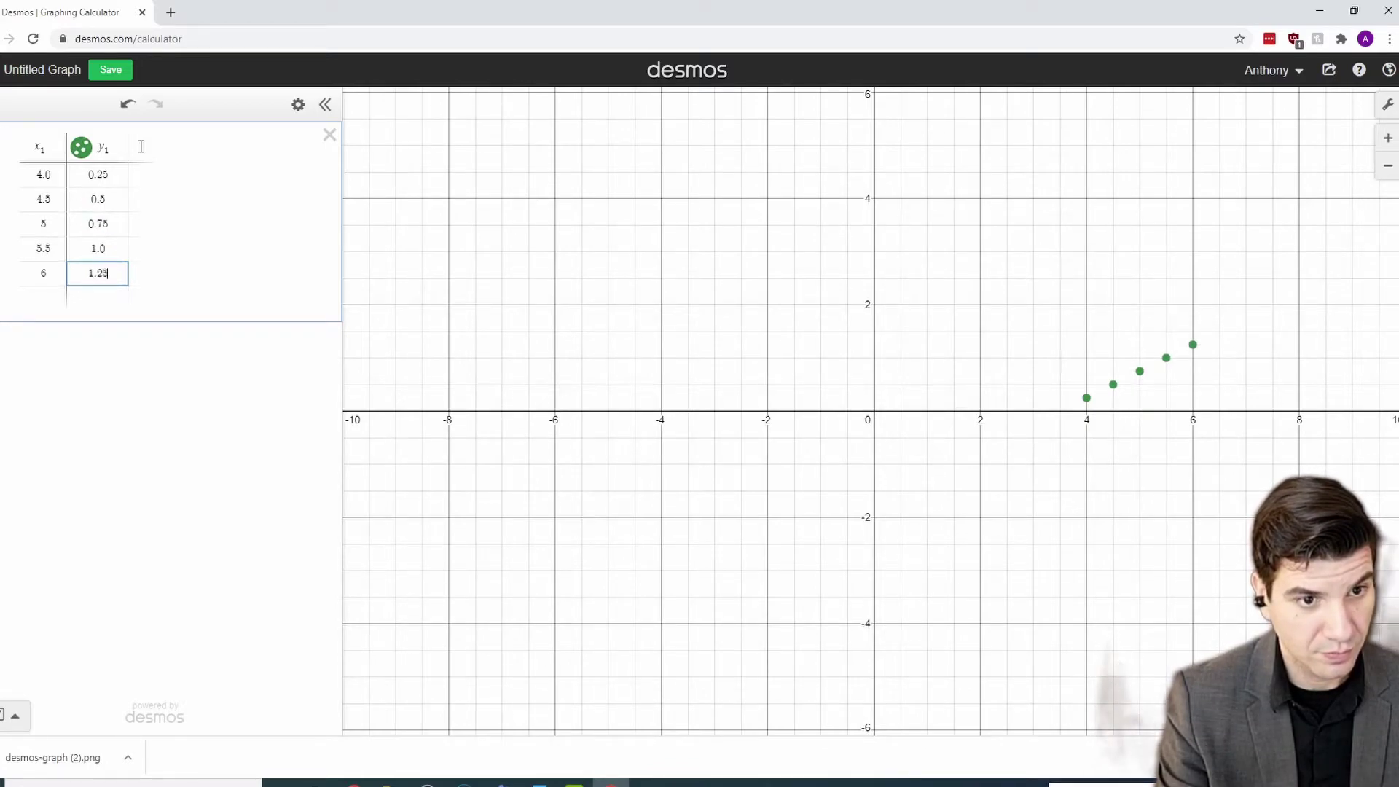
{"action": "key", "text": "Return"}
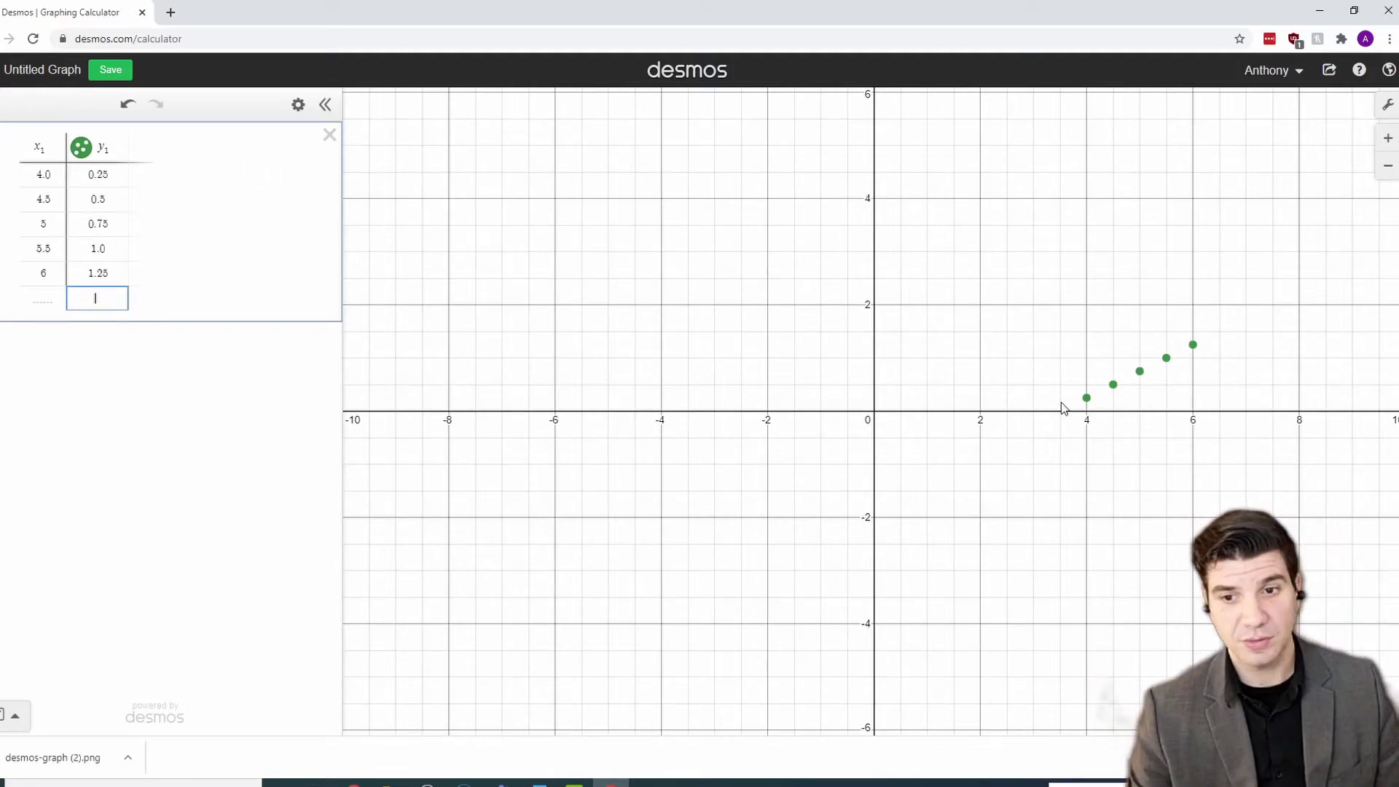
{"action": "left_click_drag", "start_coordinate": [1234, 440], "coordinate": [901, 459]}
{"action": "scroll", "coordinate": [887, 446], "scroll_direction": "up", "scroll_amount": 3}
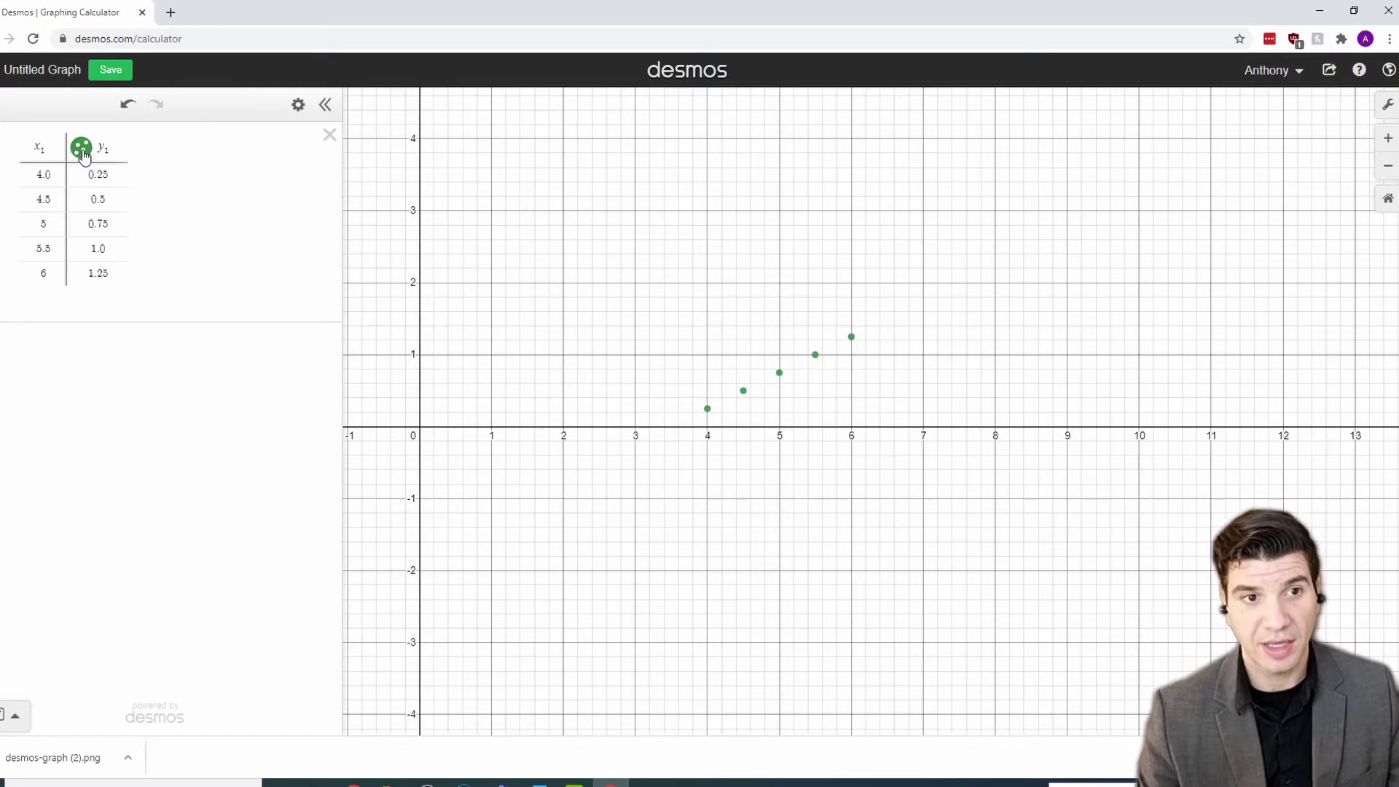
Colour the y₁ table points red and connect them with a line
{"action": "left_click", "coordinate": [83, 150]}
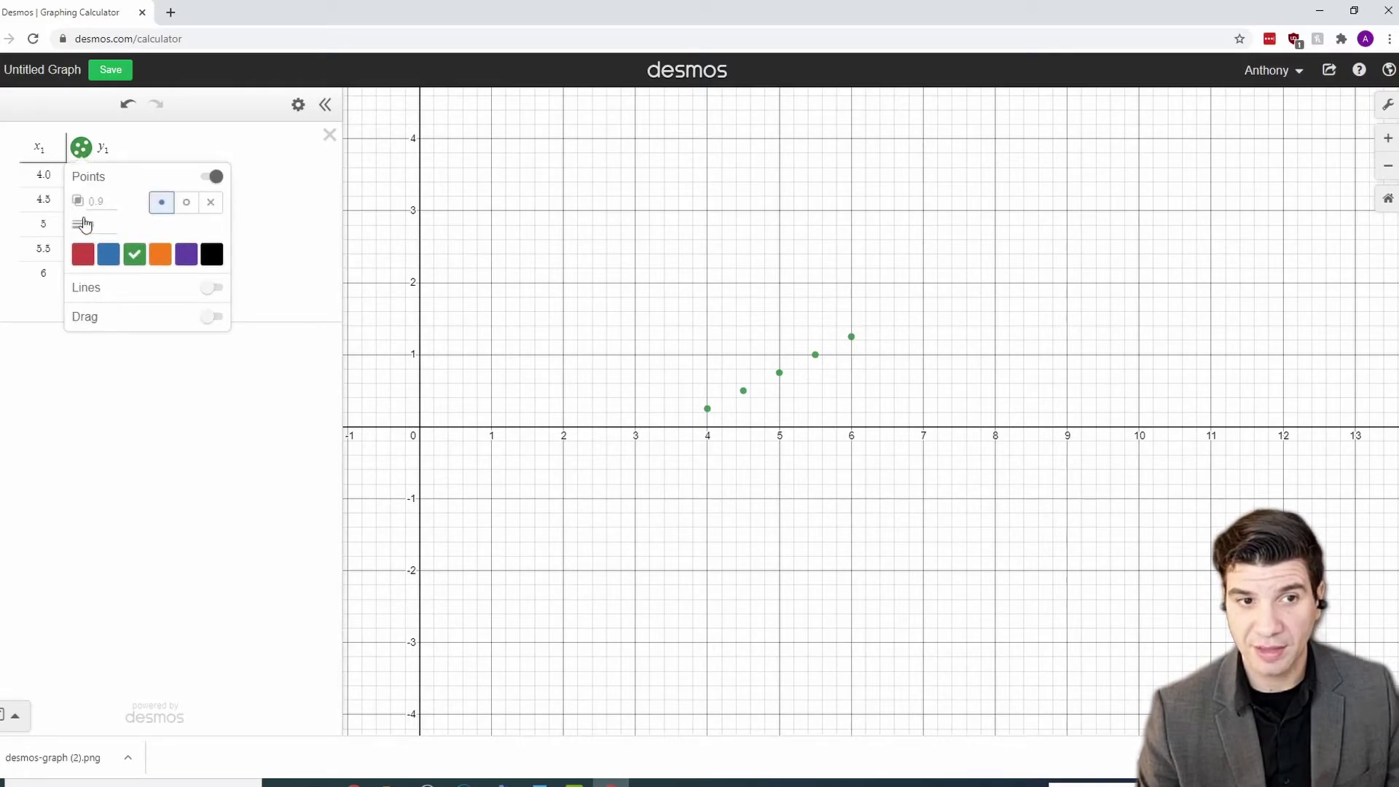
{"action": "left_click", "coordinate": [108, 255]}
{"action": "left_click", "coordinate": [85, 257]}
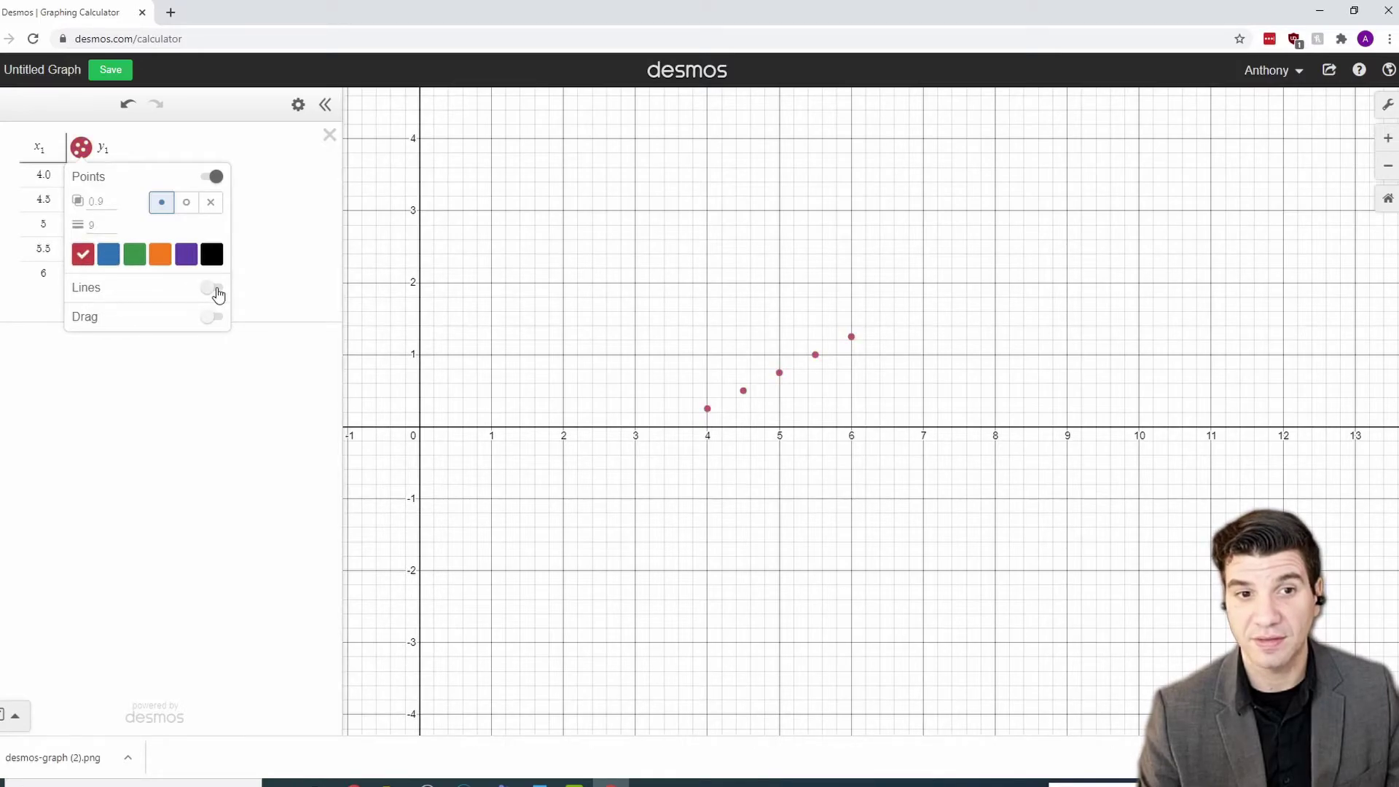
{"action": "left_click", "coordinate": [216, 292]}
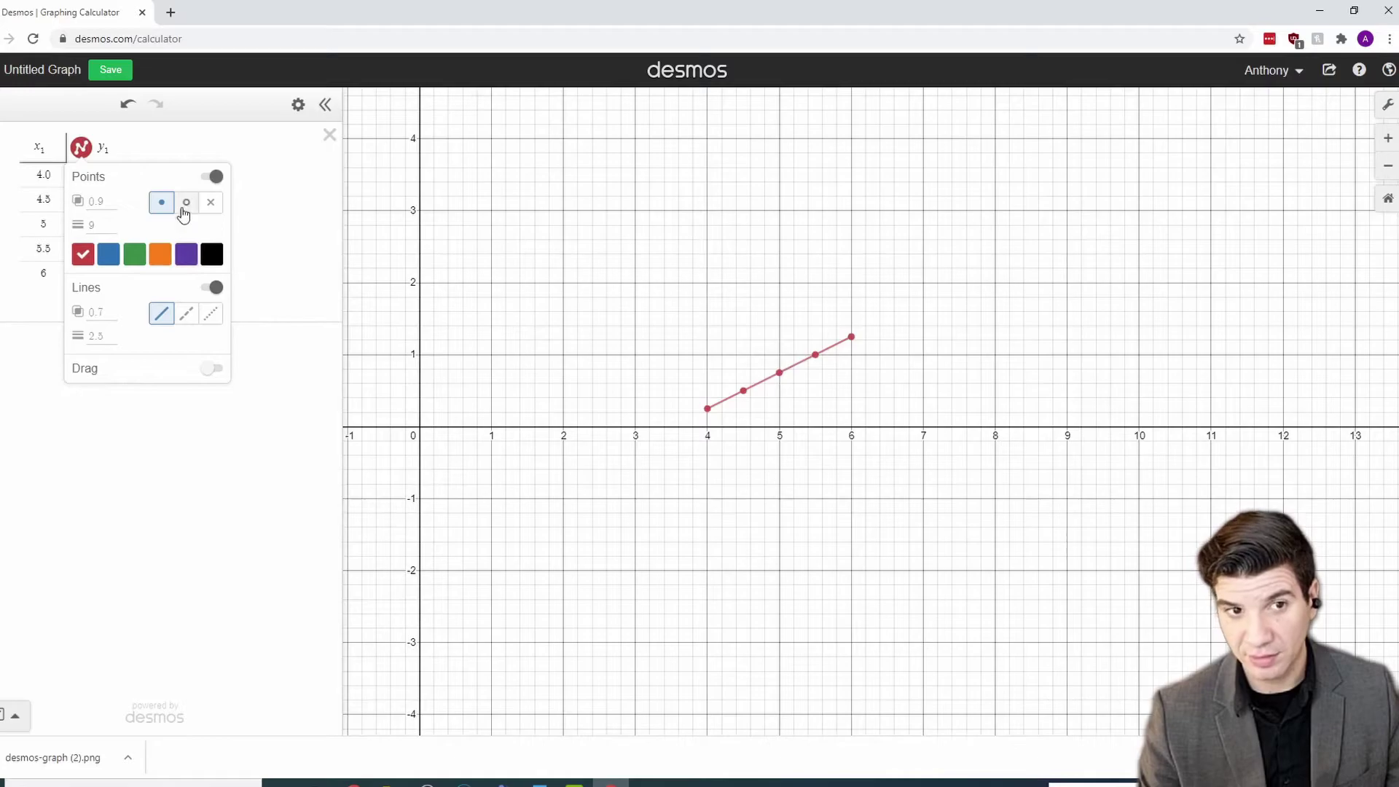
{"action": "left_click", "coordinate": [790, 276]}
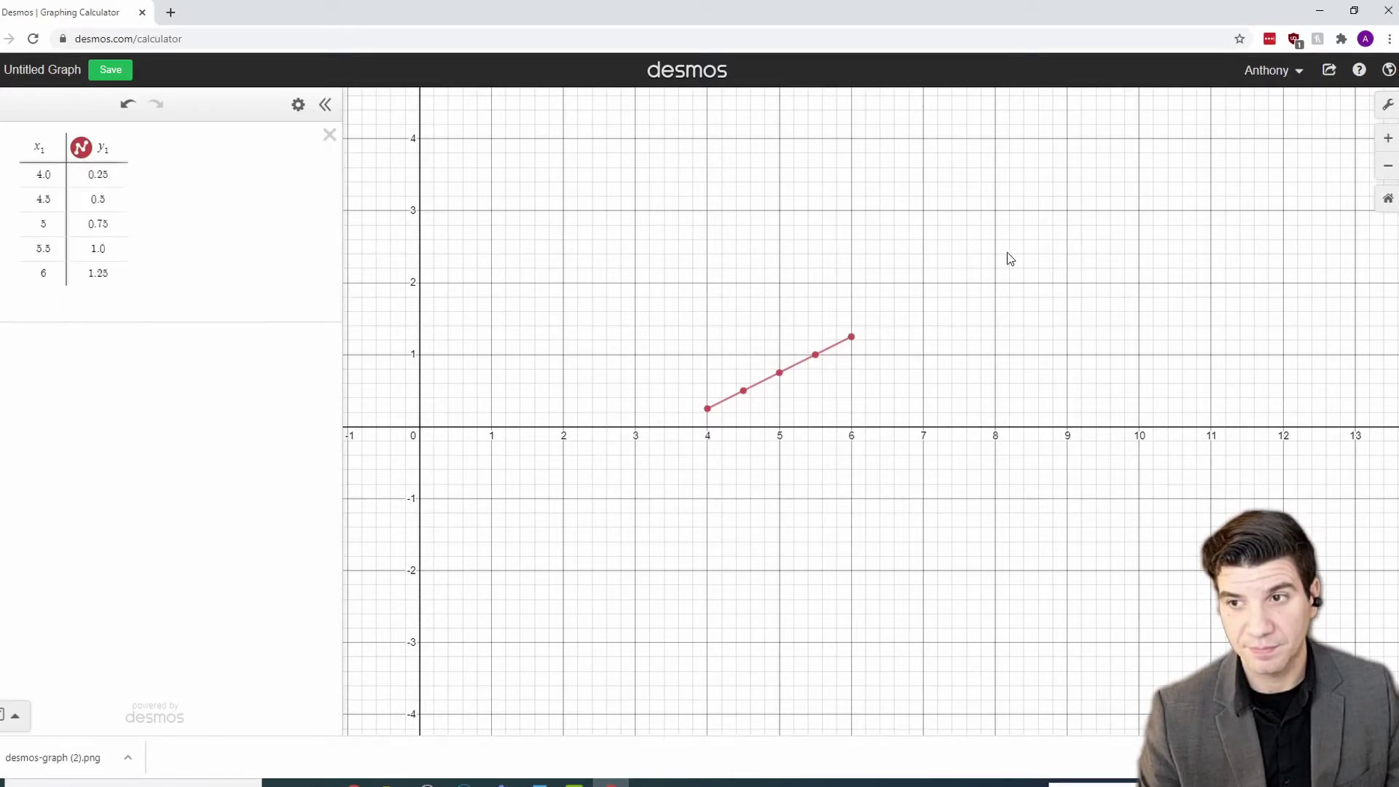
Turn on Projector Mode in Graph Settings and reframe the view around the line
{"action": "left_click", "coordinate": [1387, 107]}
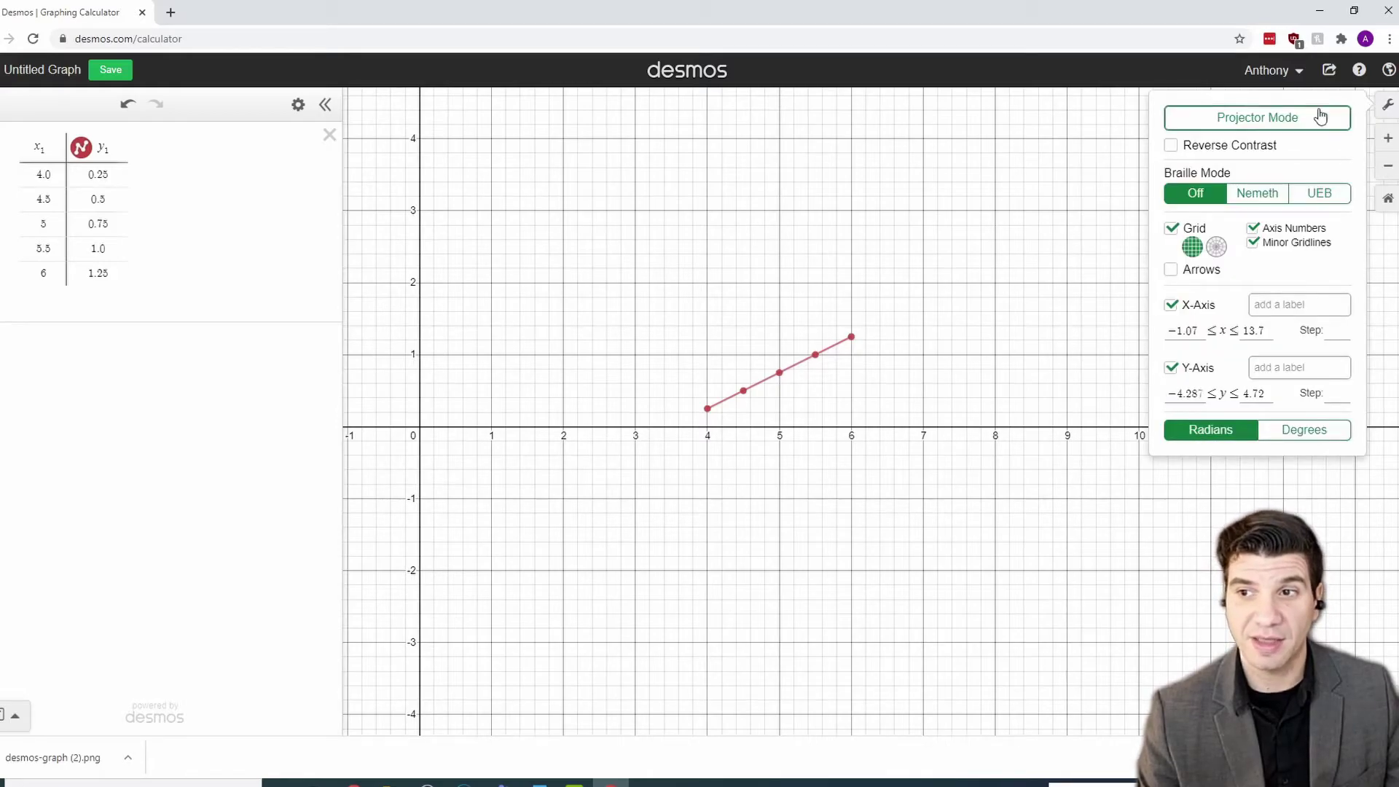
{"action": "left_click", "coordinate": [1259, 122]}
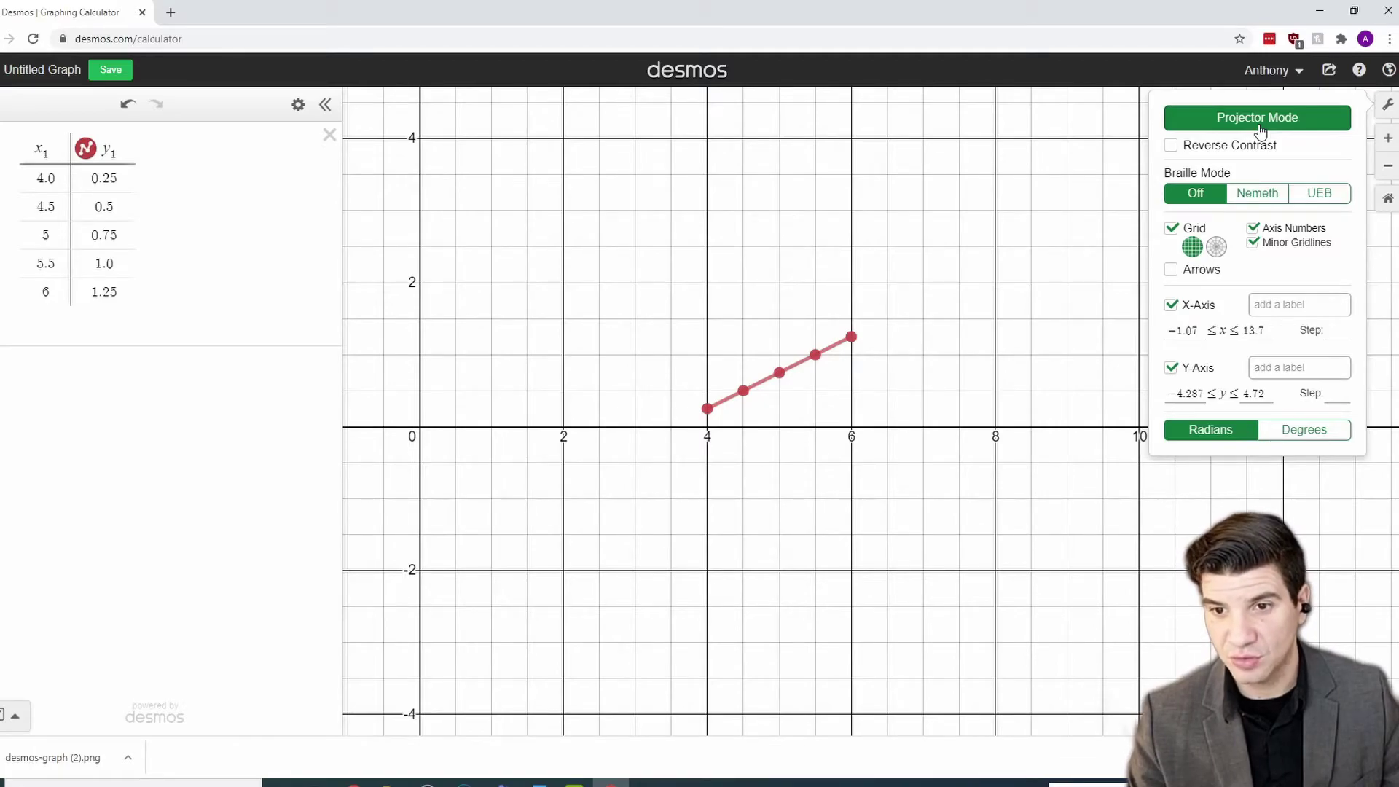
{"action": "left_click", "coordinate": [812, 422]}
{"action": "scroll", "coordinate": [811, 410], "scroll_direction": "up", "scroll_amount": 2}
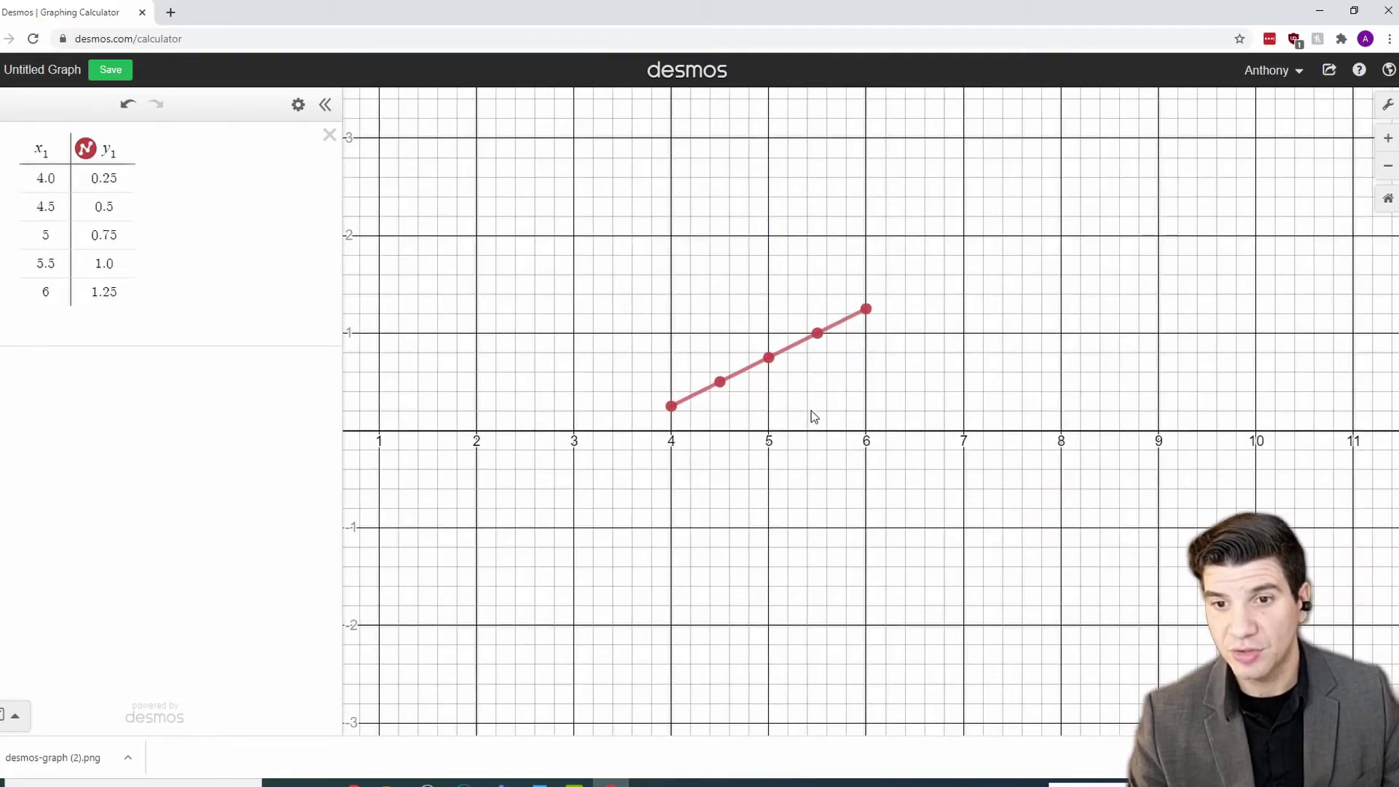
{"action": "mouse_move", "coordinate": [687, 287]}
{"action": "left_mouse_down"}
{"action": "mouse_move", "coordinate": [676, 327]}
{"action": "mouse_move", "coordinate": [686, 270]}
{"action": "left_mouse_up"}
{"action": "scroll", "coordinate": [843, 331], "scroll_direction": "up", "scroll_amount": 3}
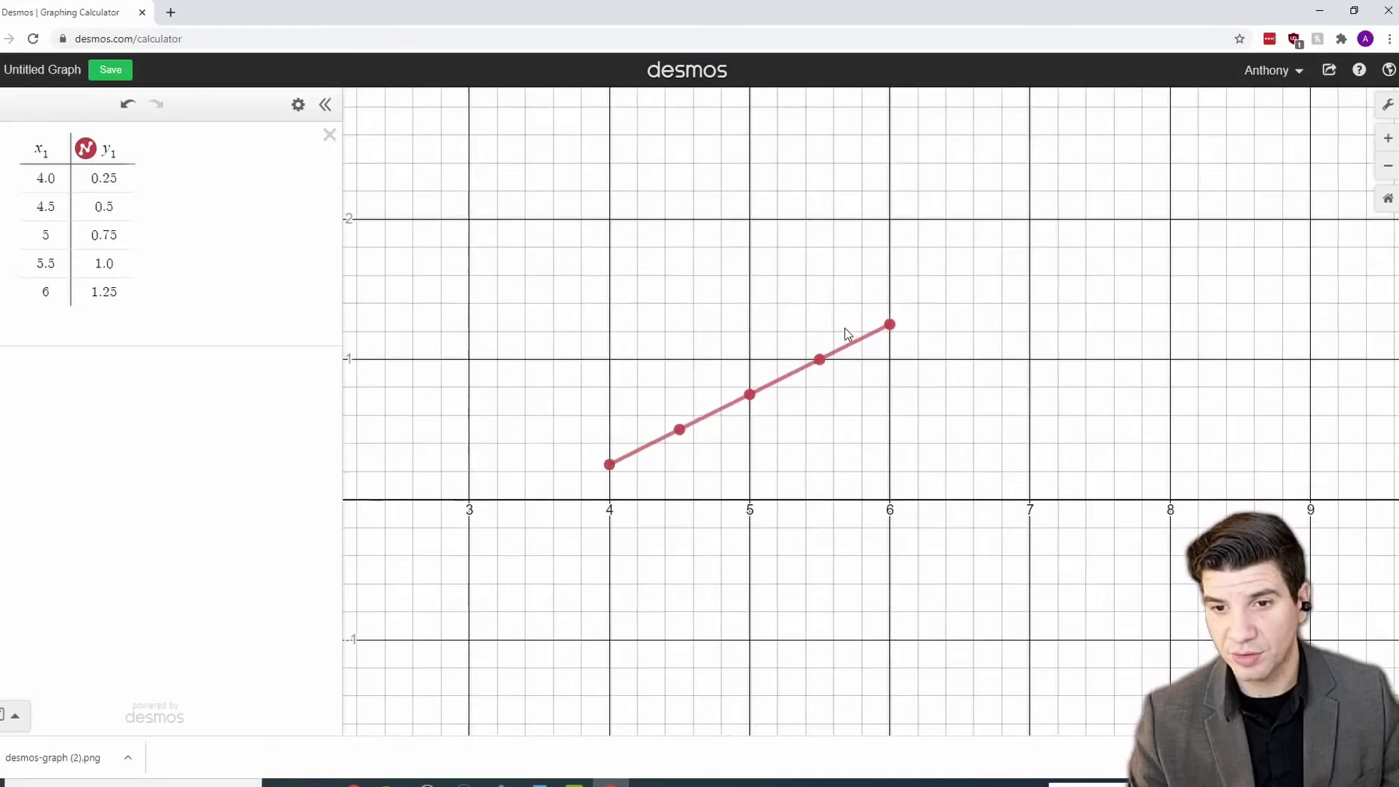
{"action": "scroll", "coordinate": [846, 331], "scroll_direction": "down", "scroll_amount": 4}
{"action": "scroll", "coordinate": [848, 334], "scroll_direction": "up", "scroll_amount": 2}
{"action": "left_click_drag", "start_coordinate": [768, 281], "coordinate": [794, 306]}
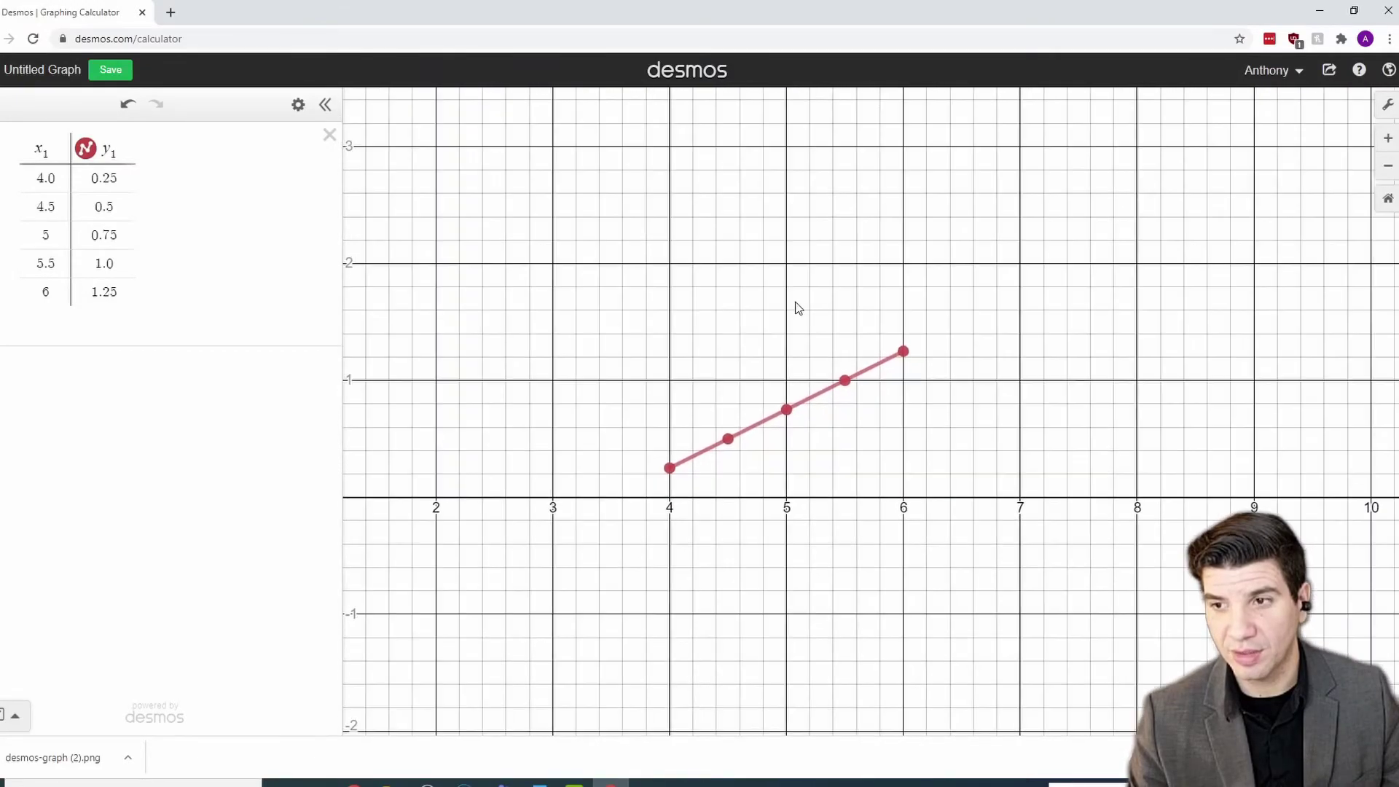
In Graph Settings, enter x-axis bounds 0 and 10 and y-axis bounds 0 and 2
{"action": "left_click", "coordinate": [1388, 107]}
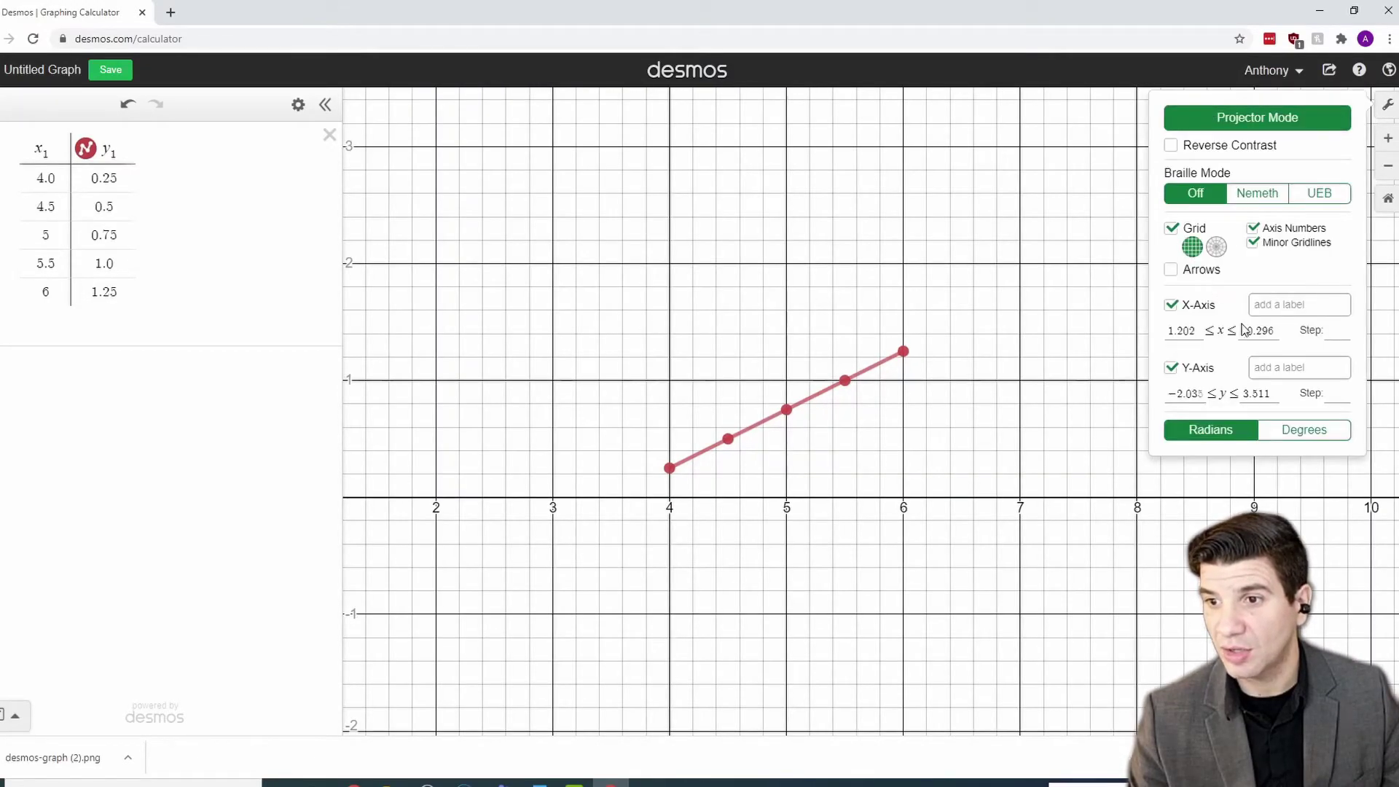
{"action": "left_click_drag", "start_coordinate": [1201, 332], "coordinate": [1107, 336]}
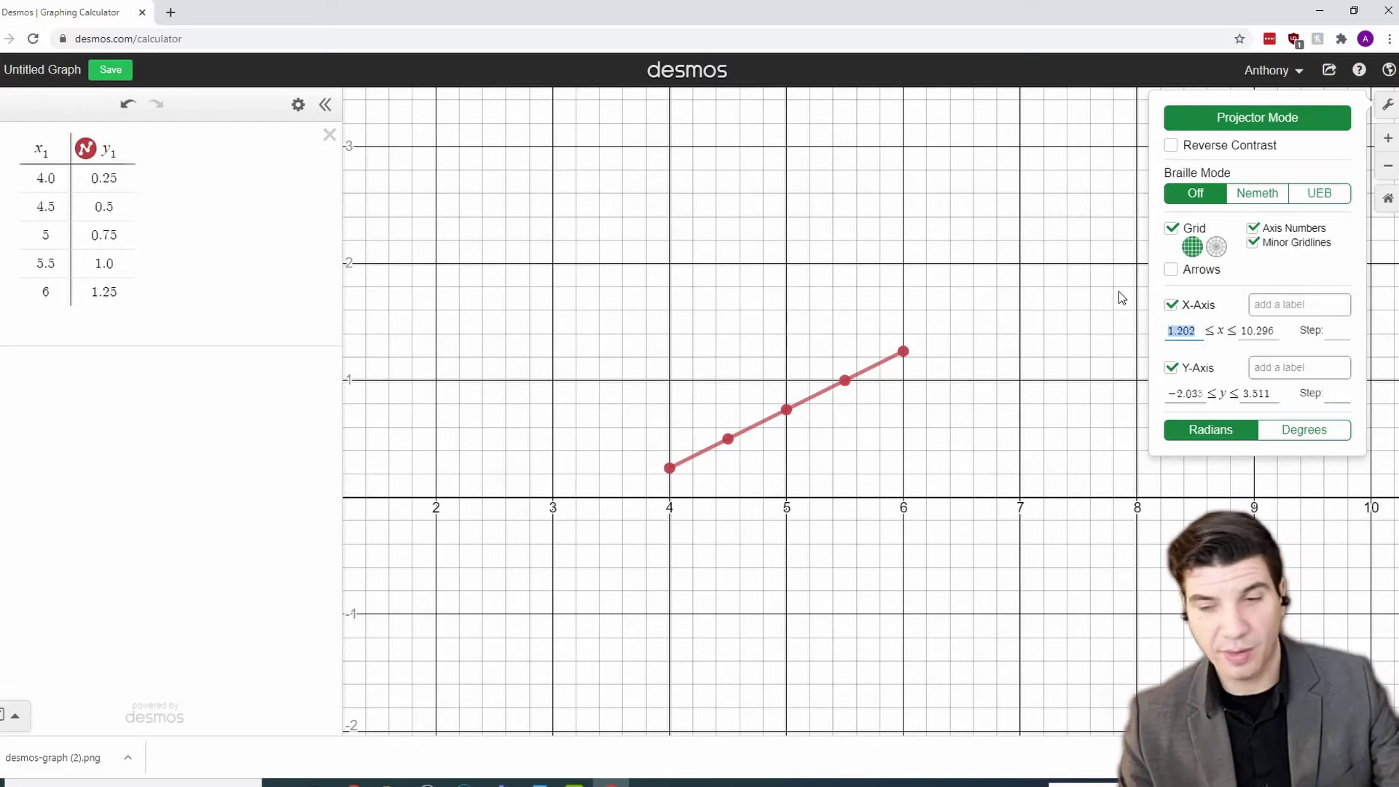
{"action": "type", "text": "0"}
{"action": "left_click_drag", "start_coordinate": [1268, 332], "coordinate": [1210, 323]}
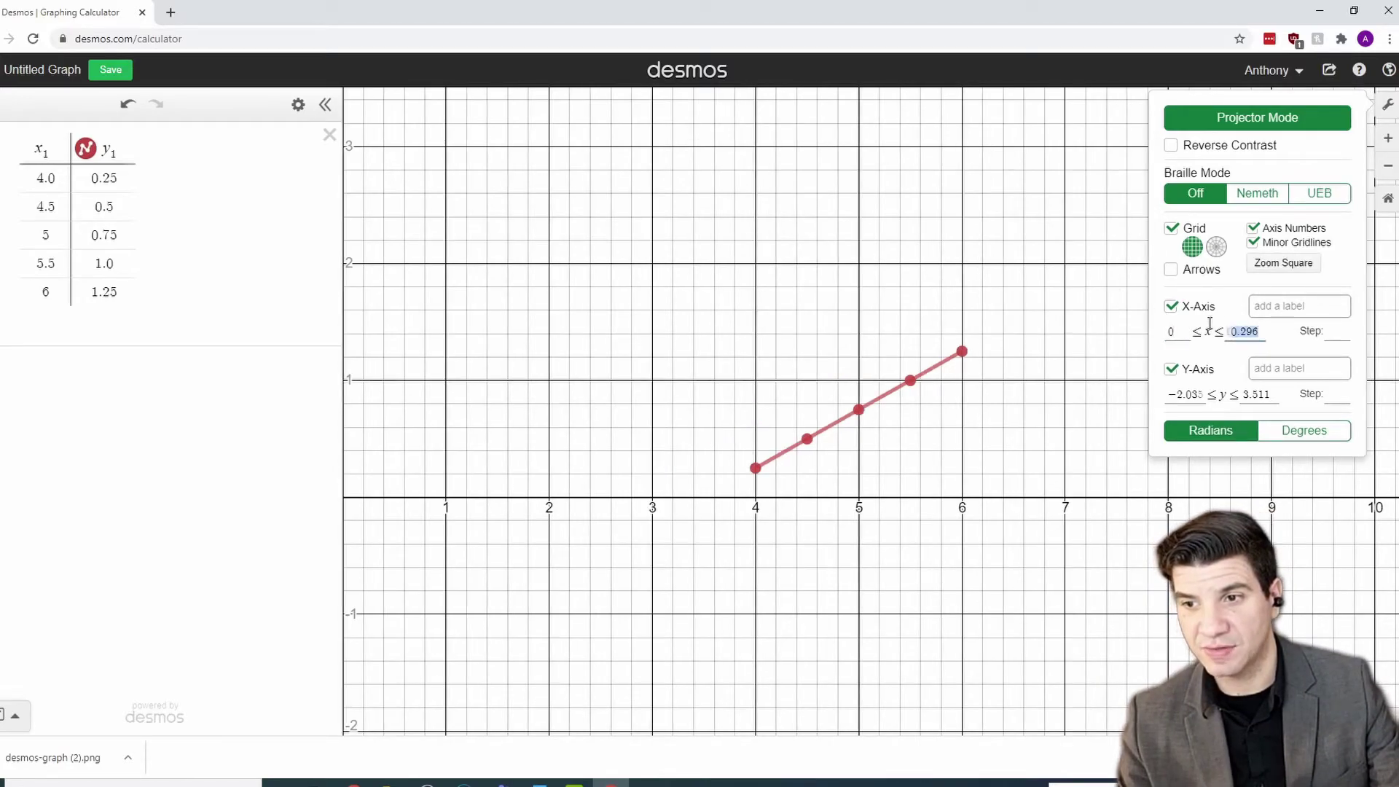
{"action": "type", "text": "10"}
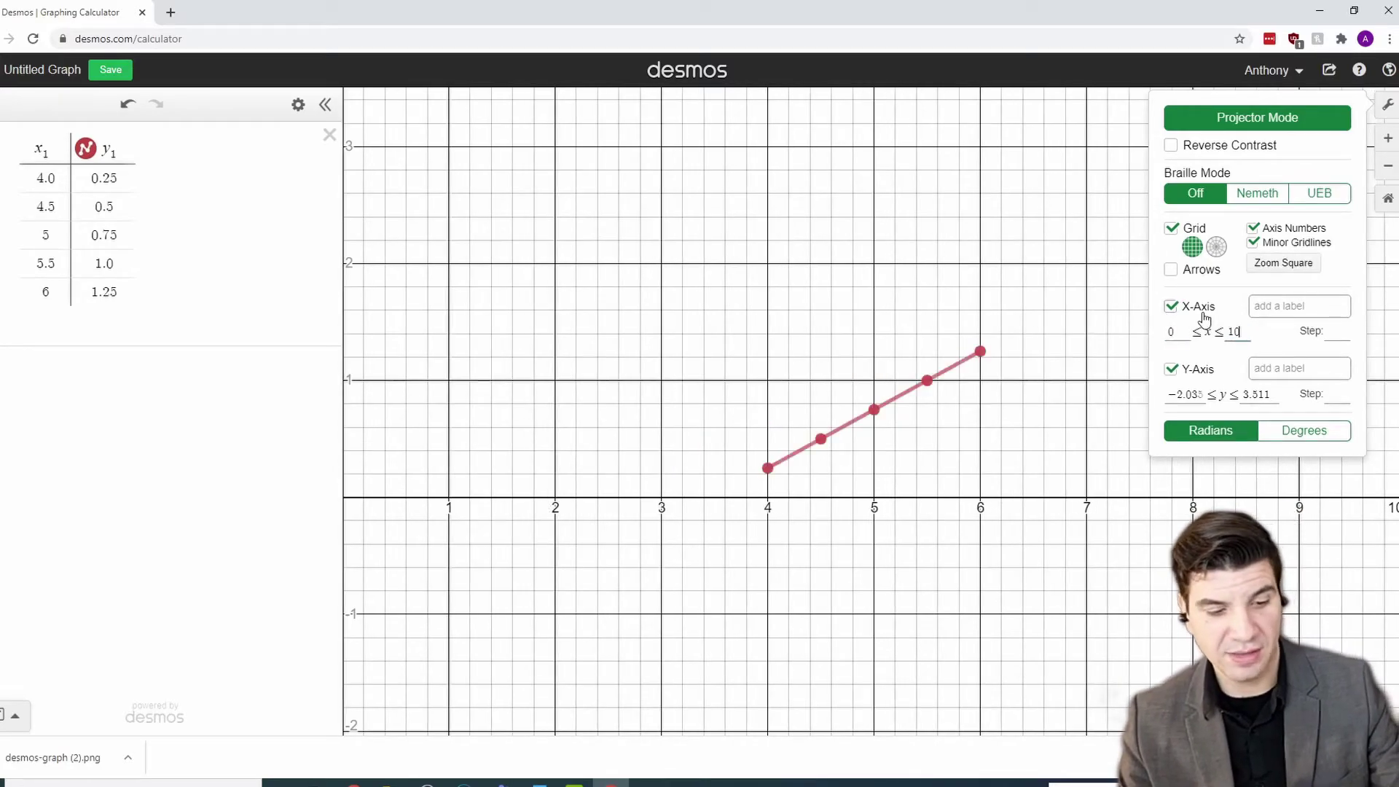
{"action": "left_click_drag", "start_coordinate": [1204, 394], "coordinate": [1168, 394]}
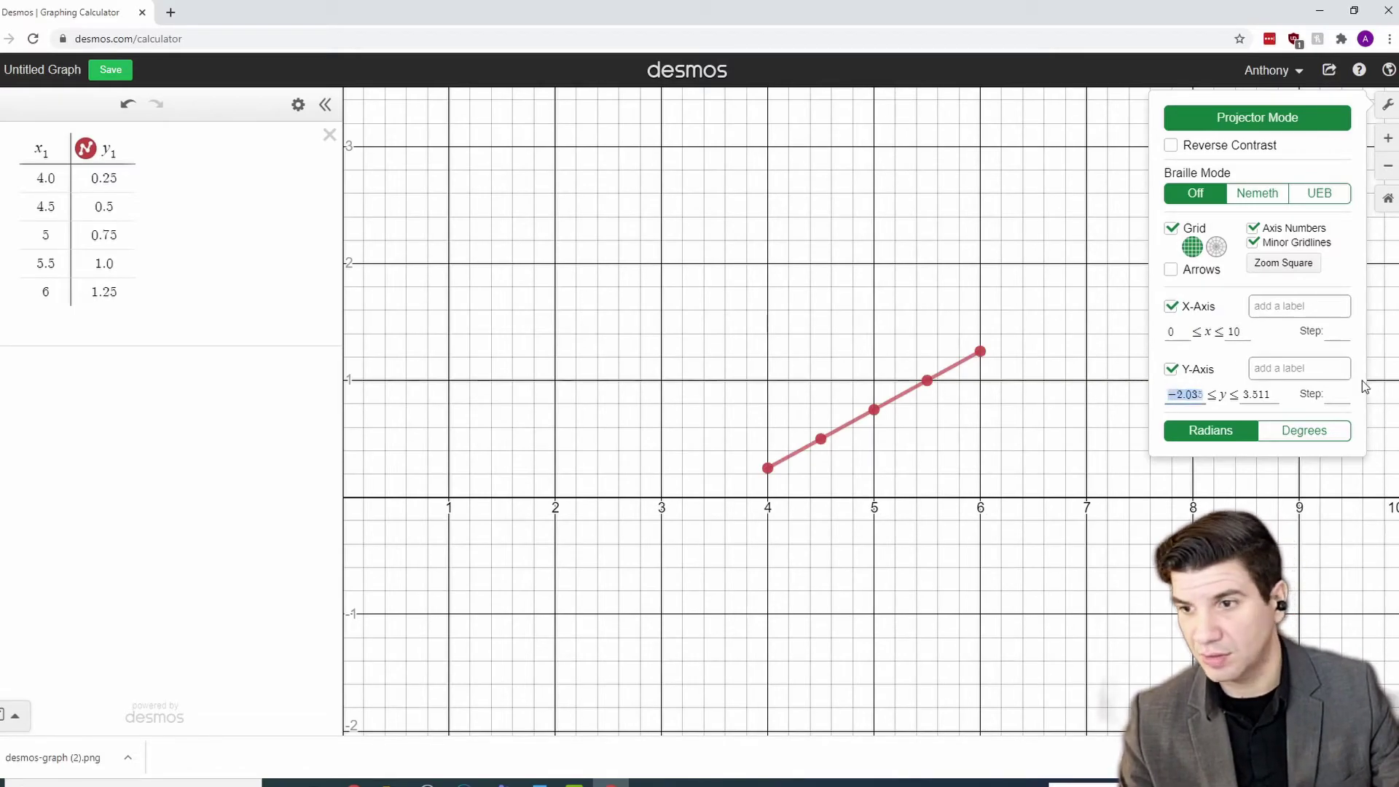
{"action": "type", "text": "0"}
{"action": "left_click_drag", "start_coordinate": [1260, 403], "coordinate": [1226, 394]}
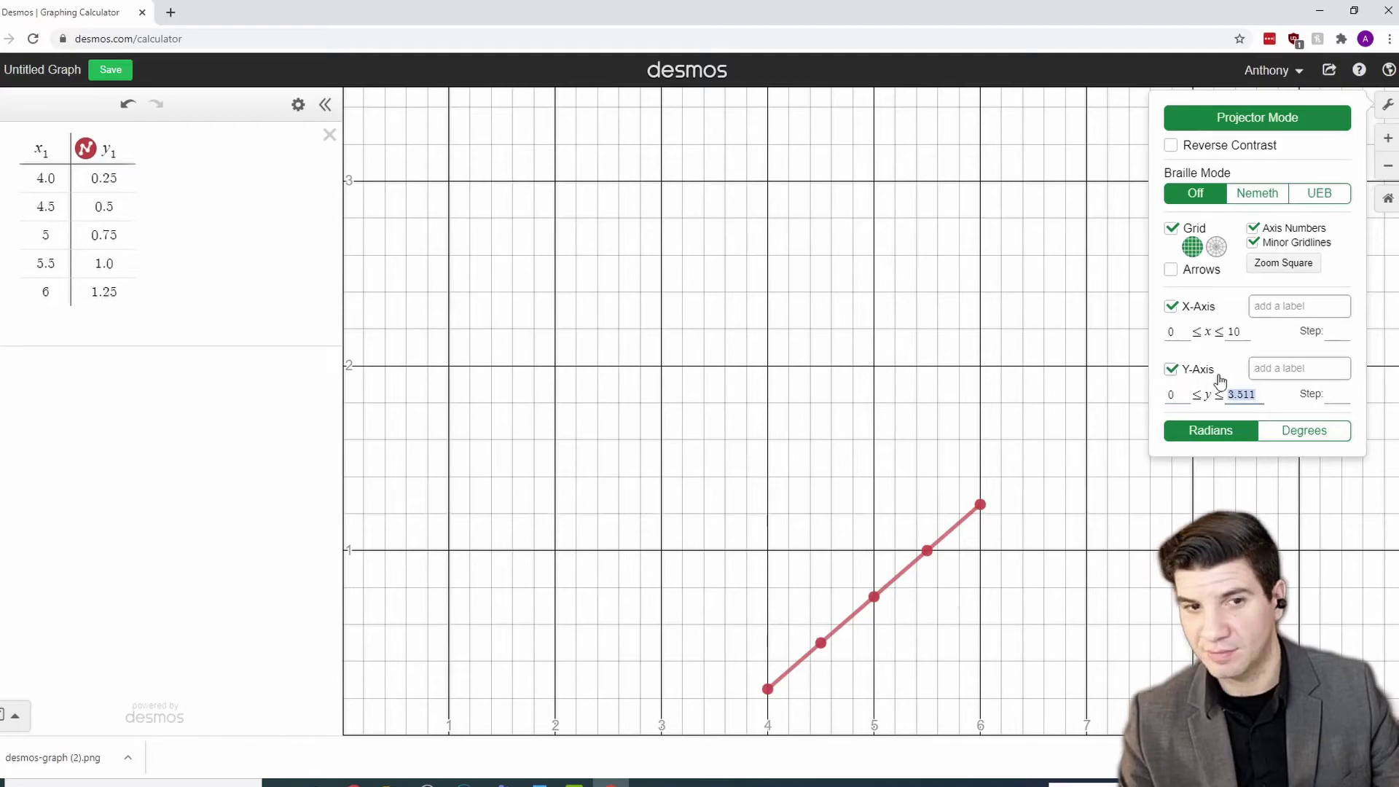
{"action": "type", "text": "2"}
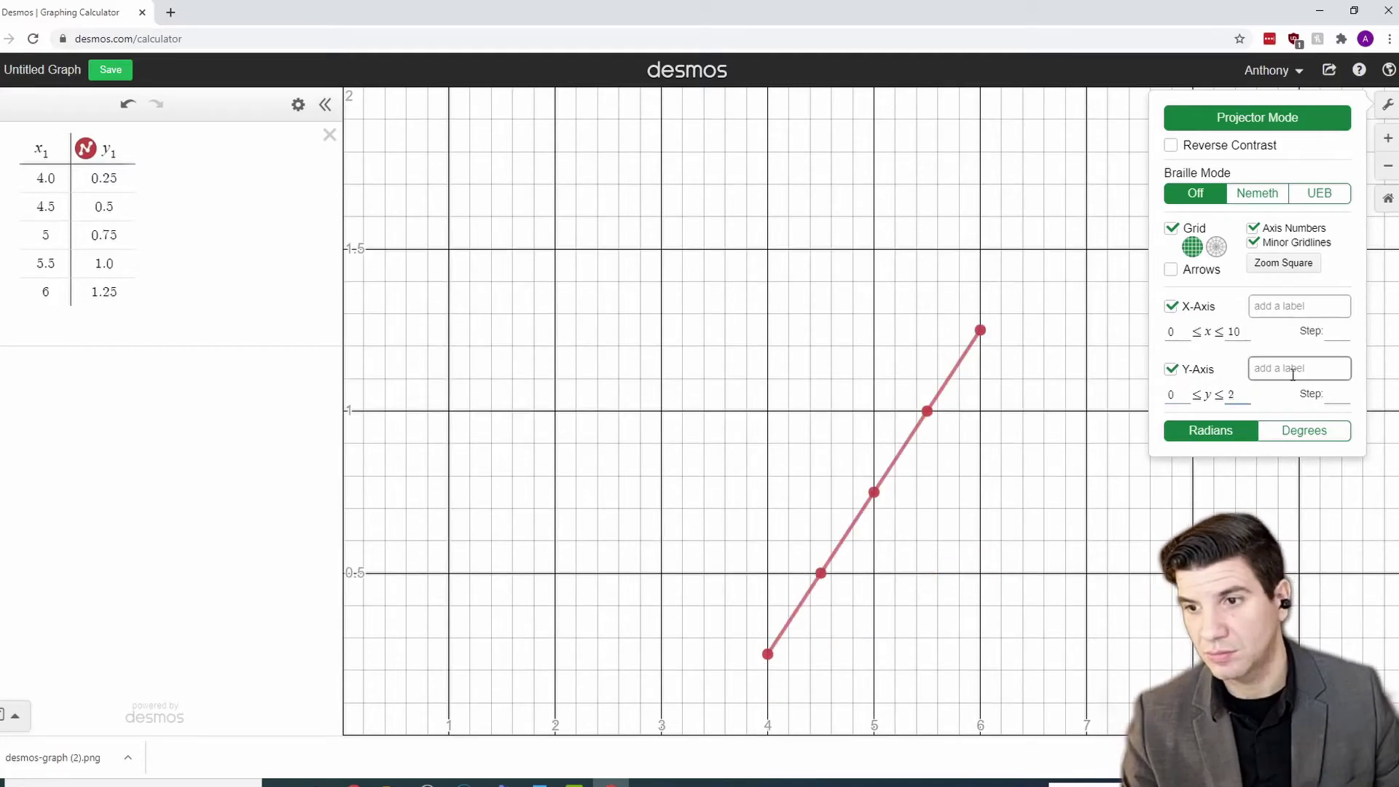
{"action": "left_click", "coordinate": [1269, 403]}
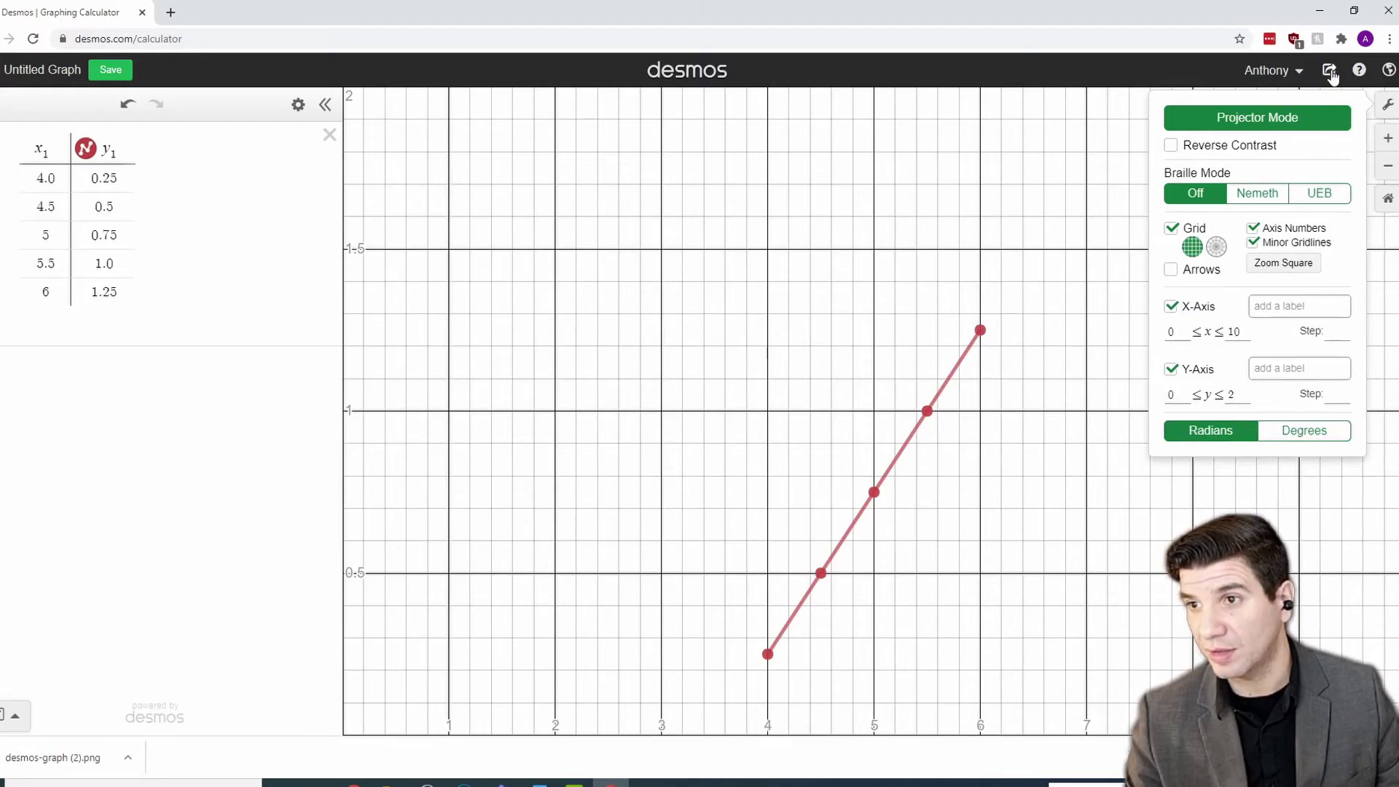
Label the x-axis 'Wave Speed' and the y-axis 'Wave Amplitude'
{"action": "left_click", "coordinate": [1282, 309]}
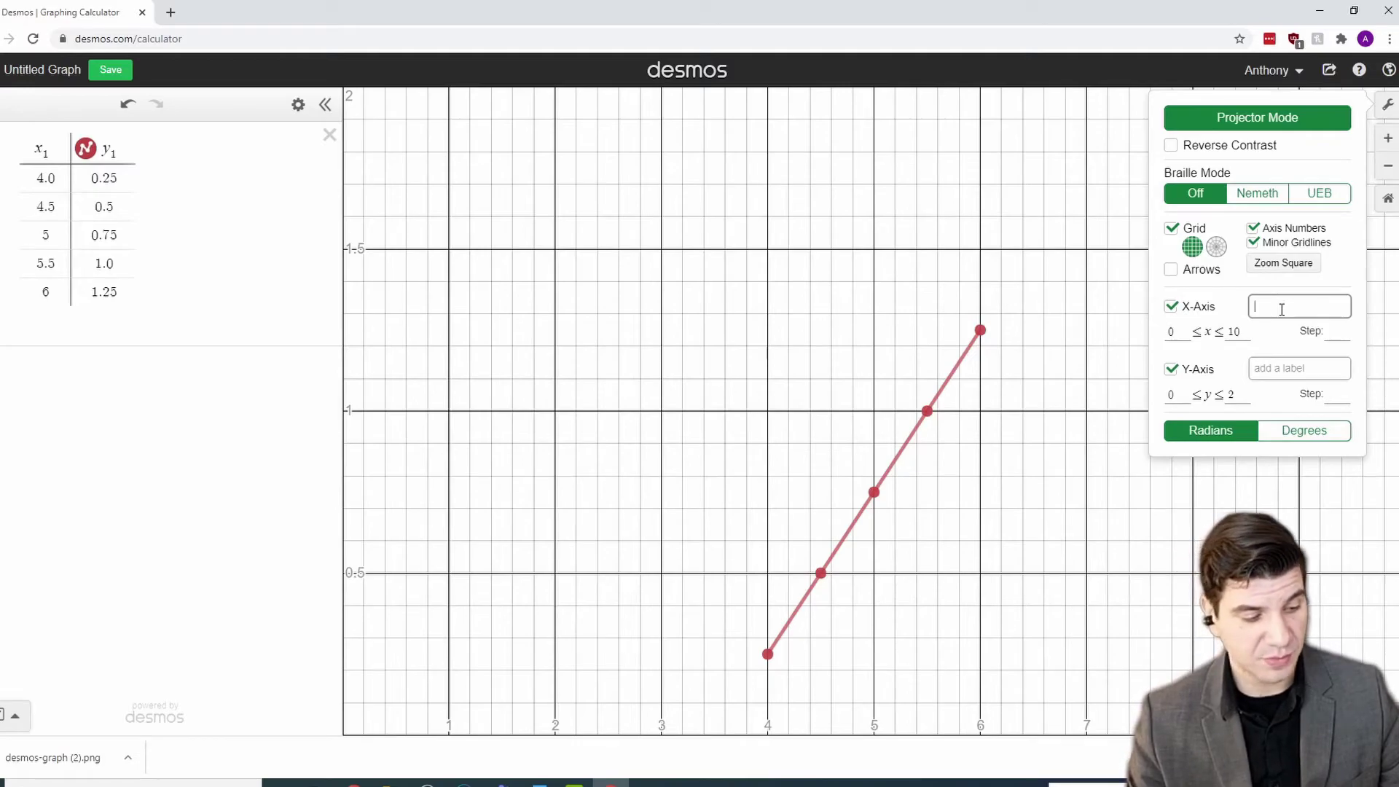
{"action": "type", "text": "Sp"}
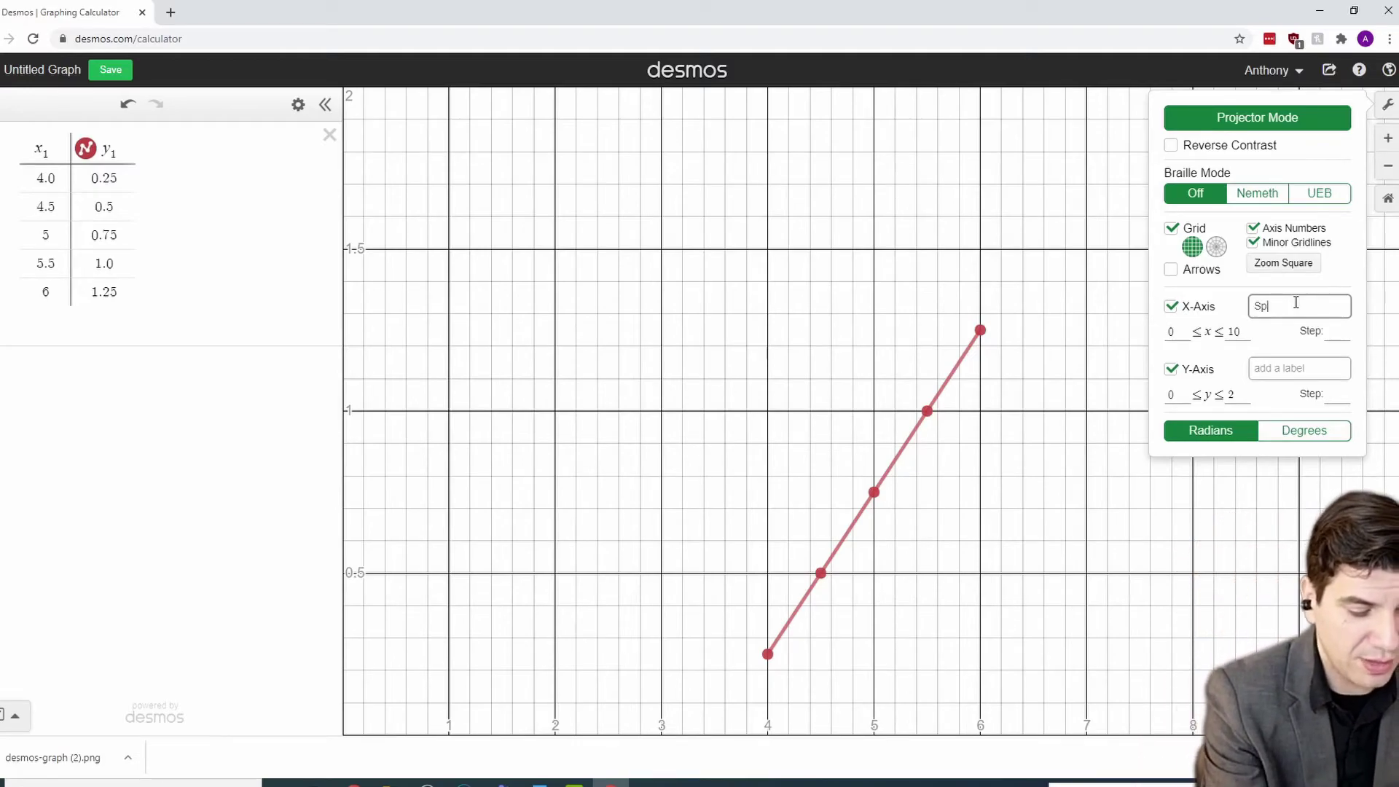
{"action": "type", "text": "eed"}
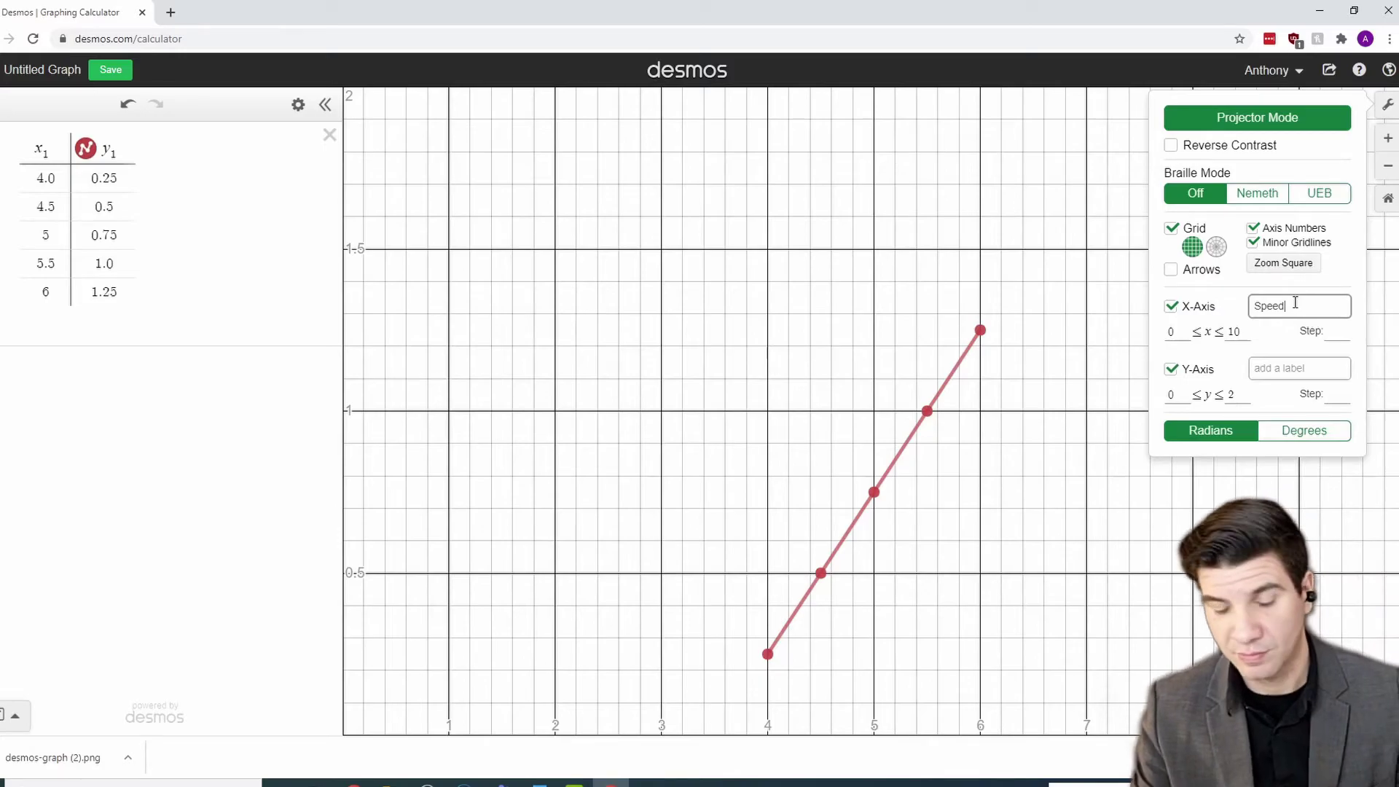
{"action": "key", "text": "Home"}
{"action": "type", "text": "Wave"}
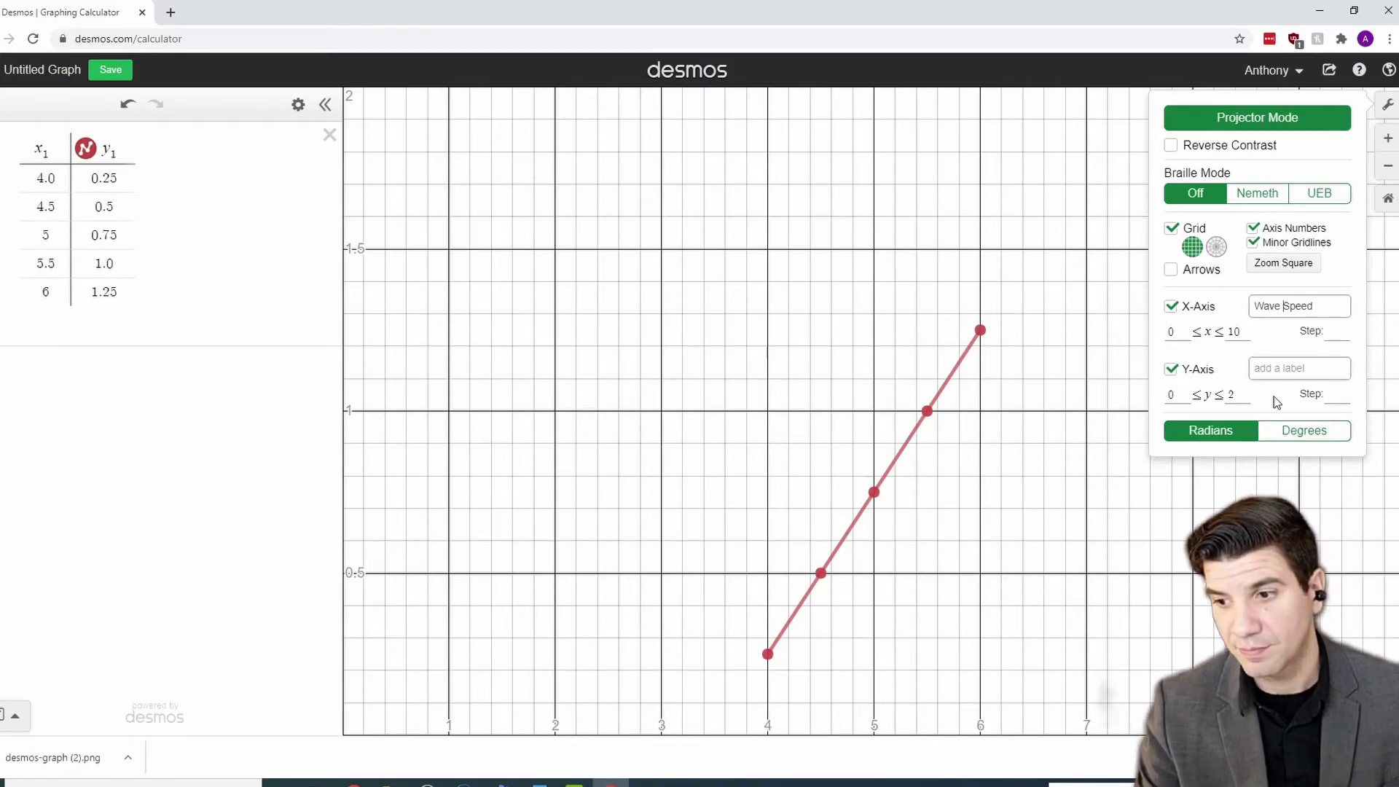
{"action": "left_click", "coordinate": [1276, 364]}
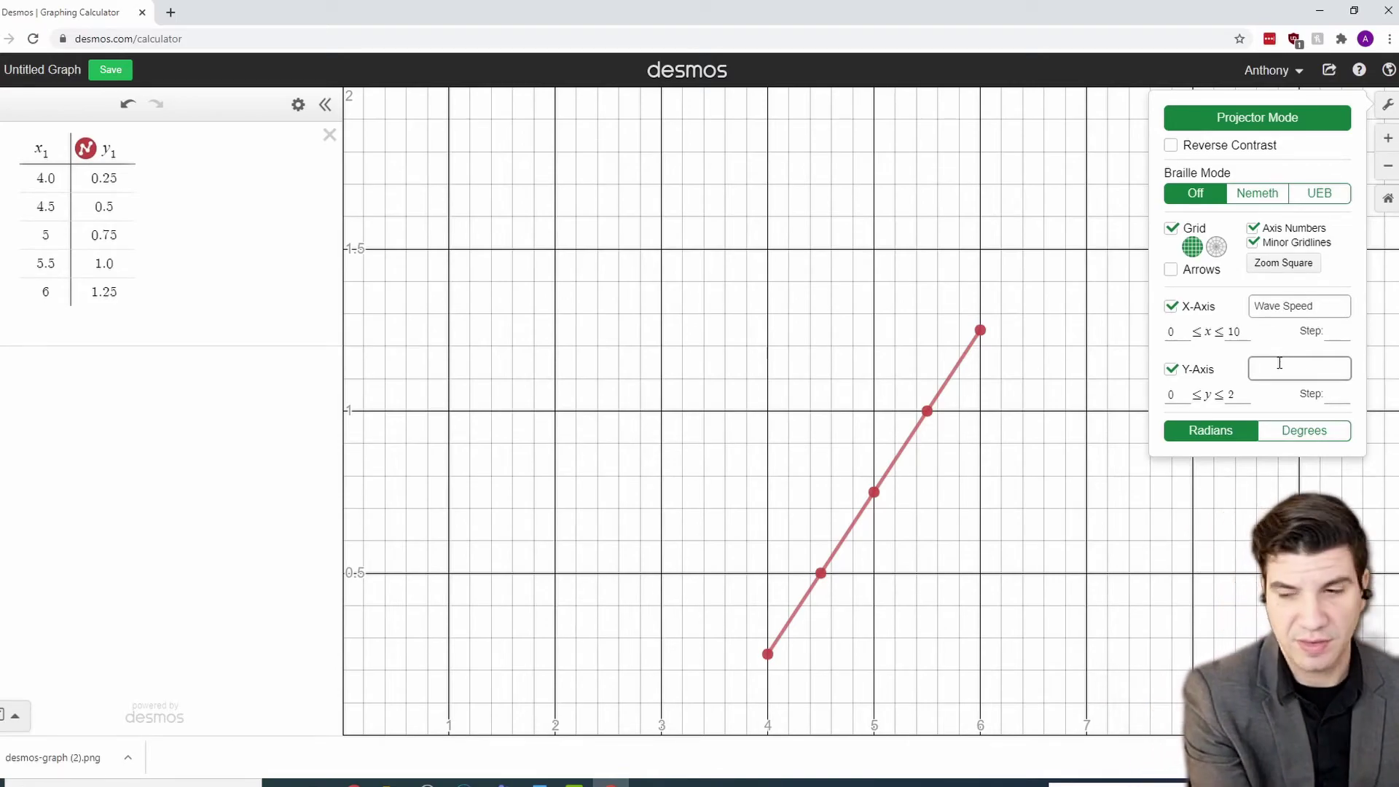
{"action": "type", "text": "Wav"}
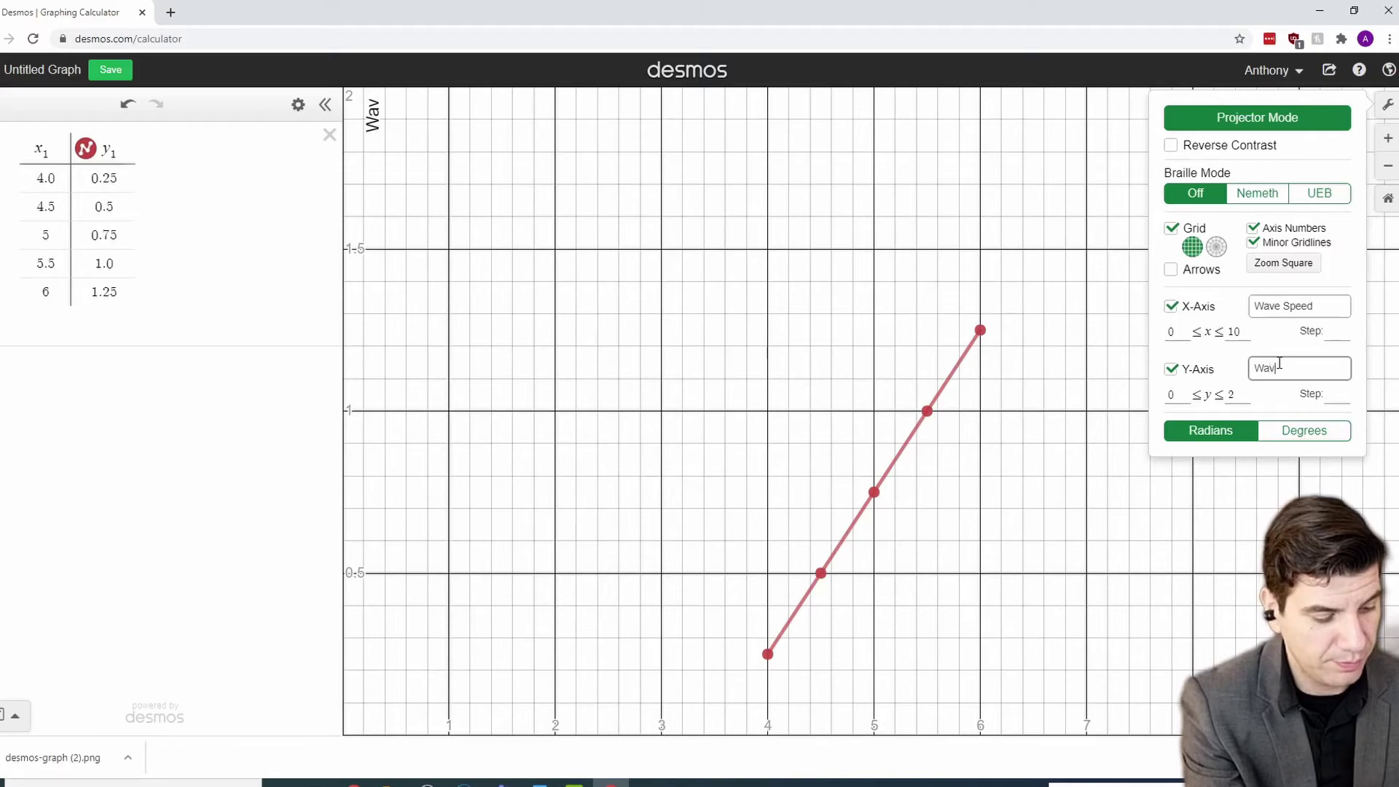
{"action": "type", "text": "e Amp"}
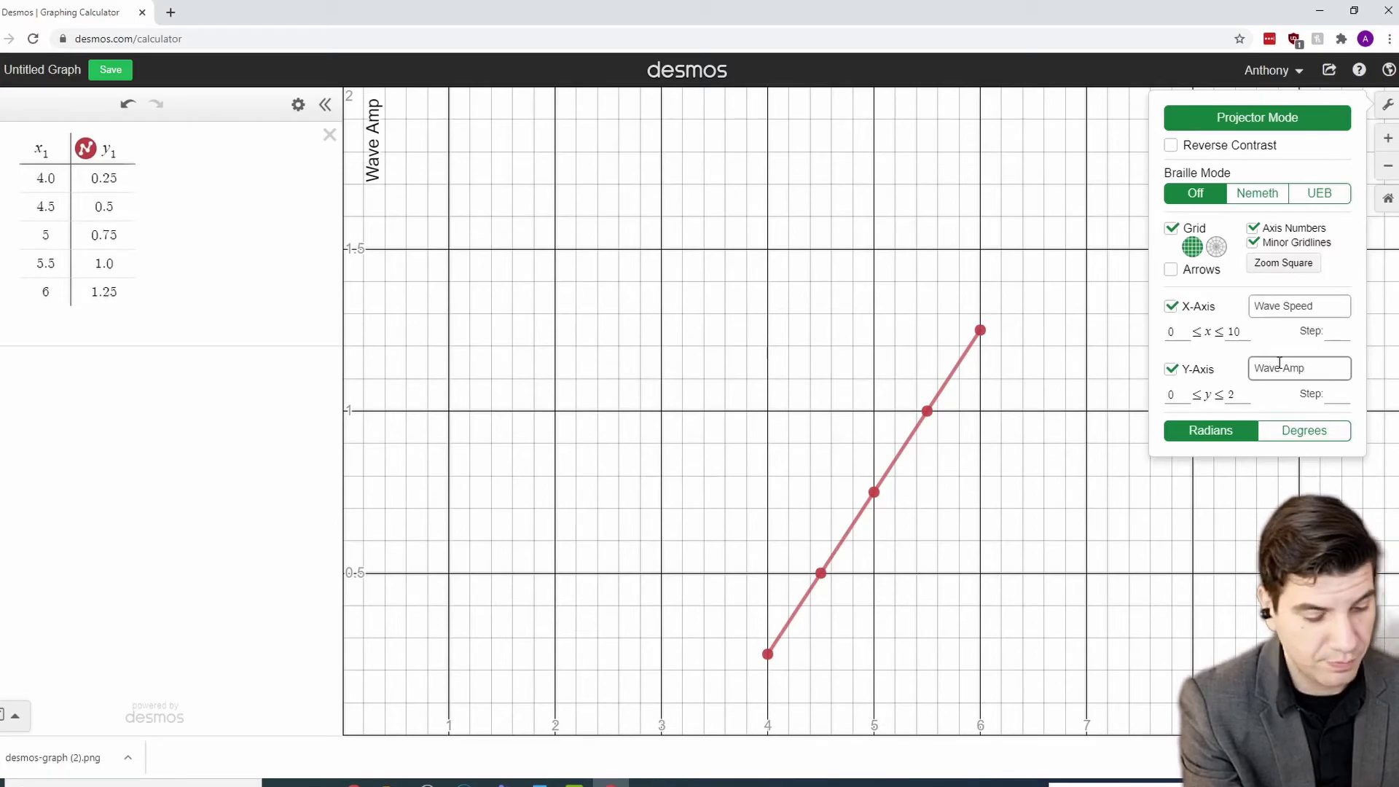
{"action": "type", "text": "litude"}
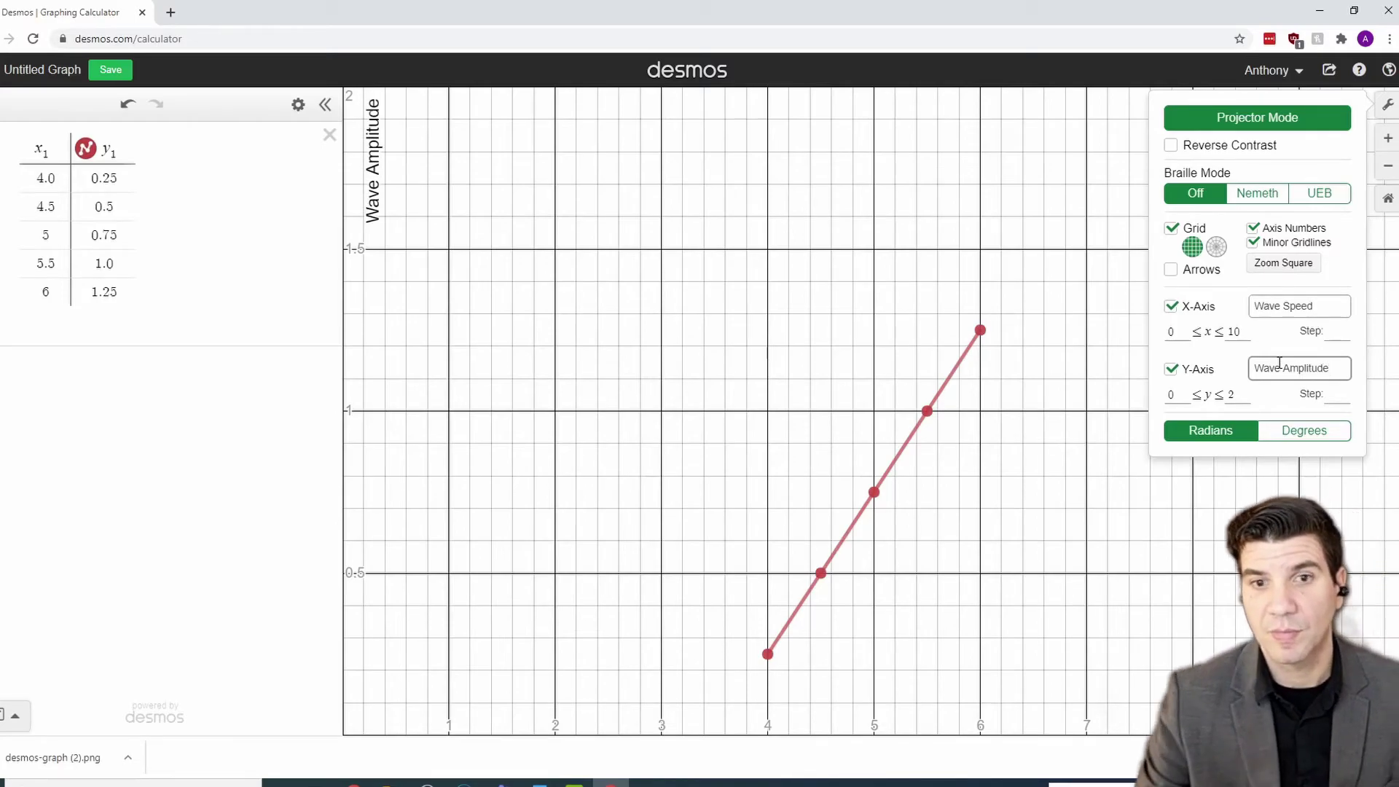
{"action": "left_click", "coordinate": [1076, 524]}
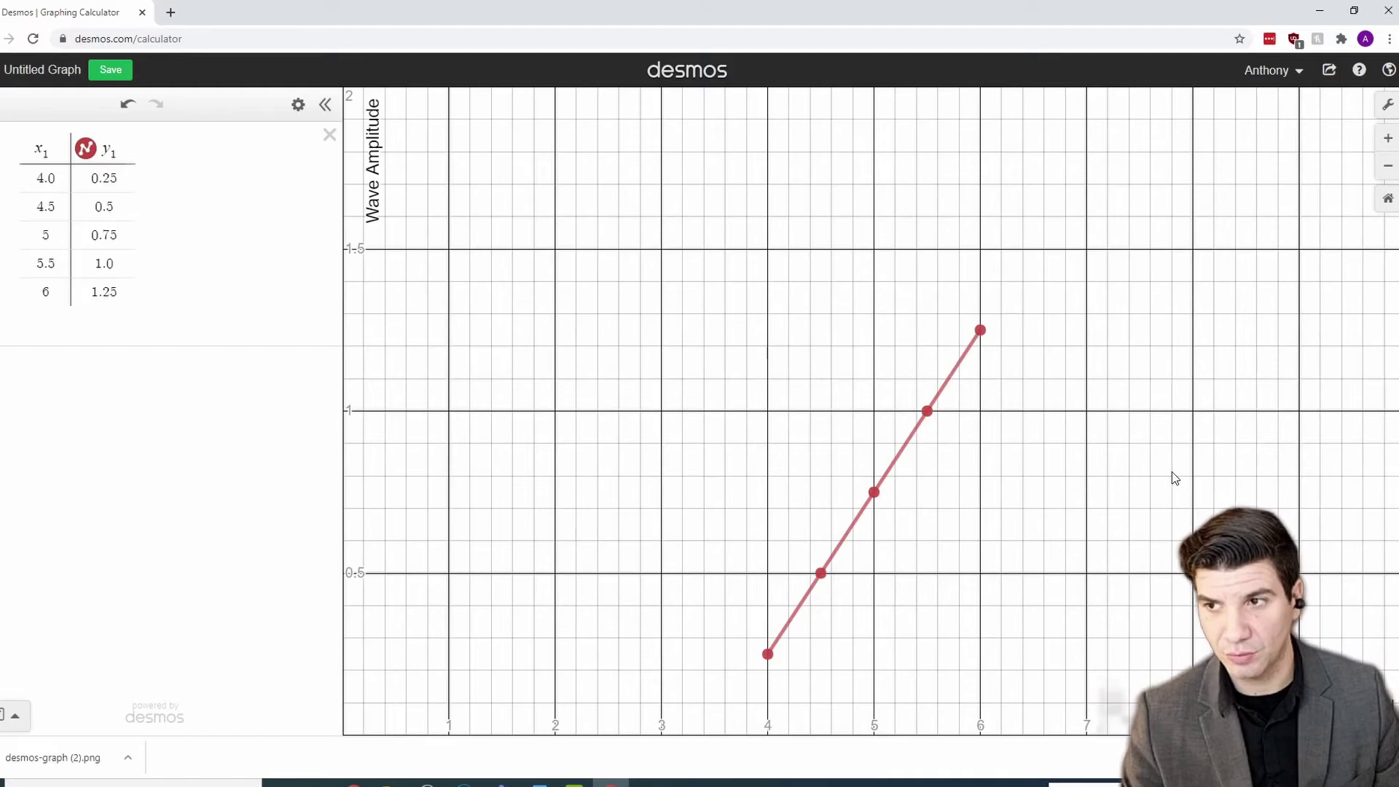
Open Export Image from the Share menu
{"action": "left_click", "coordinate": [1337, 72]}
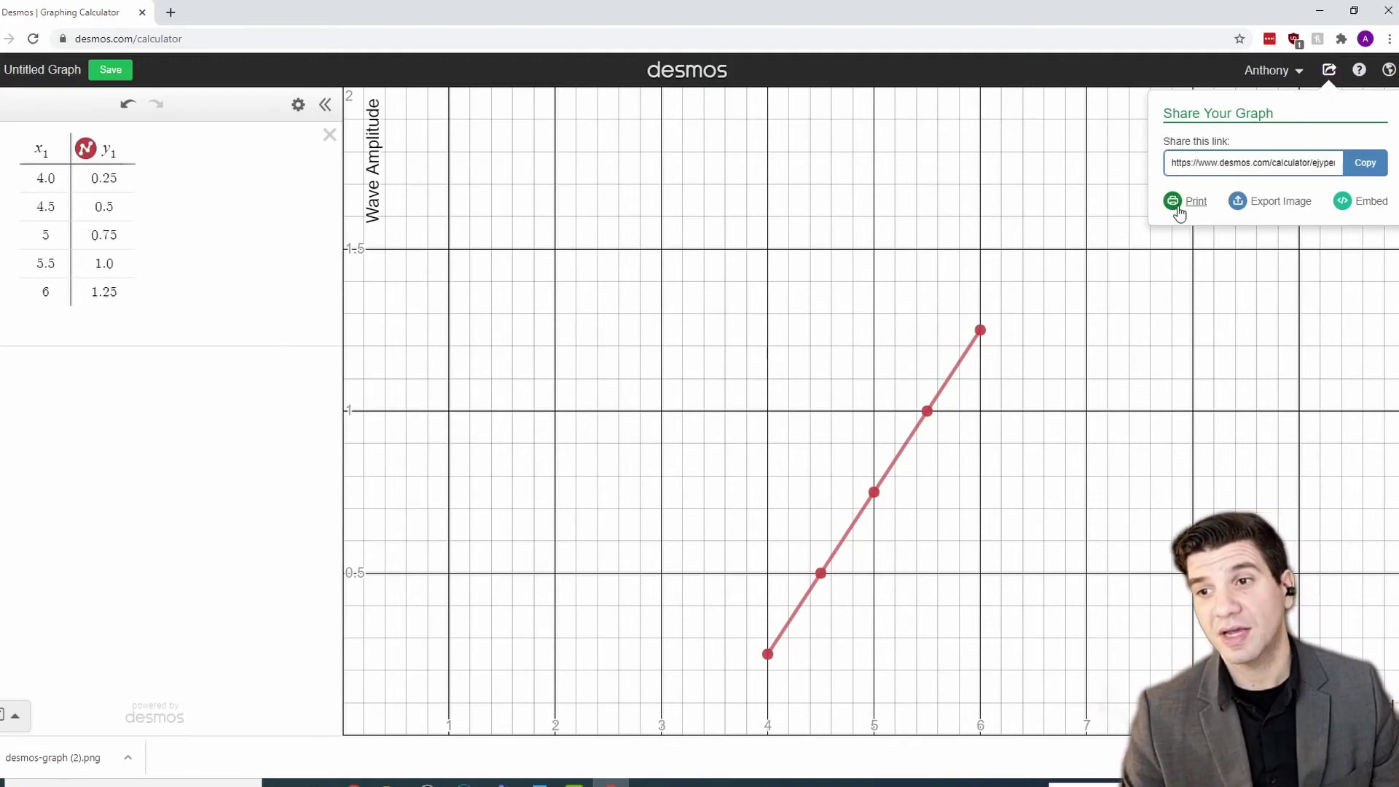
{"action": "left_click", "coordinate": [1289, 208]}
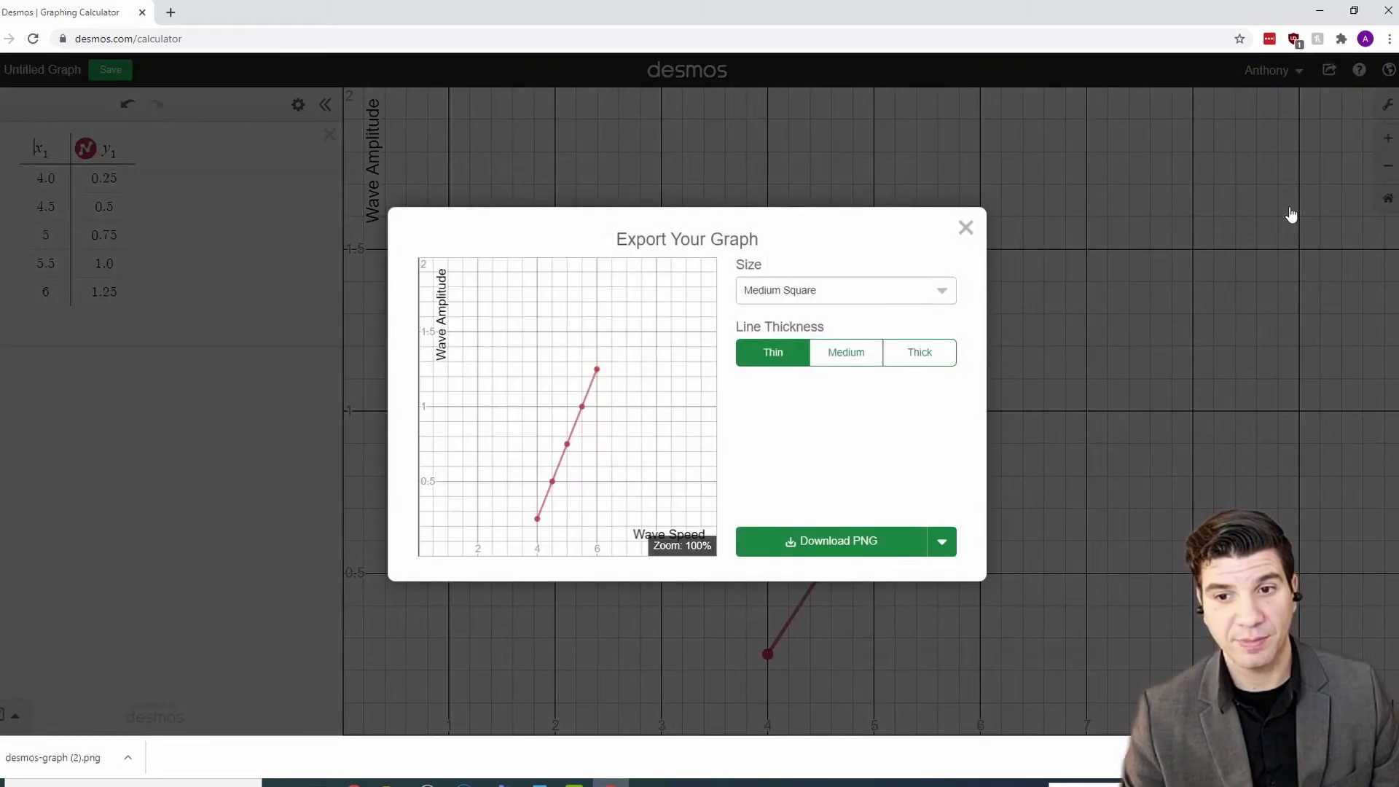
Preview the Small Square export with thin, medium and thick line thicknesses
{"action": "left_click", "coordinate": [869, 291]}
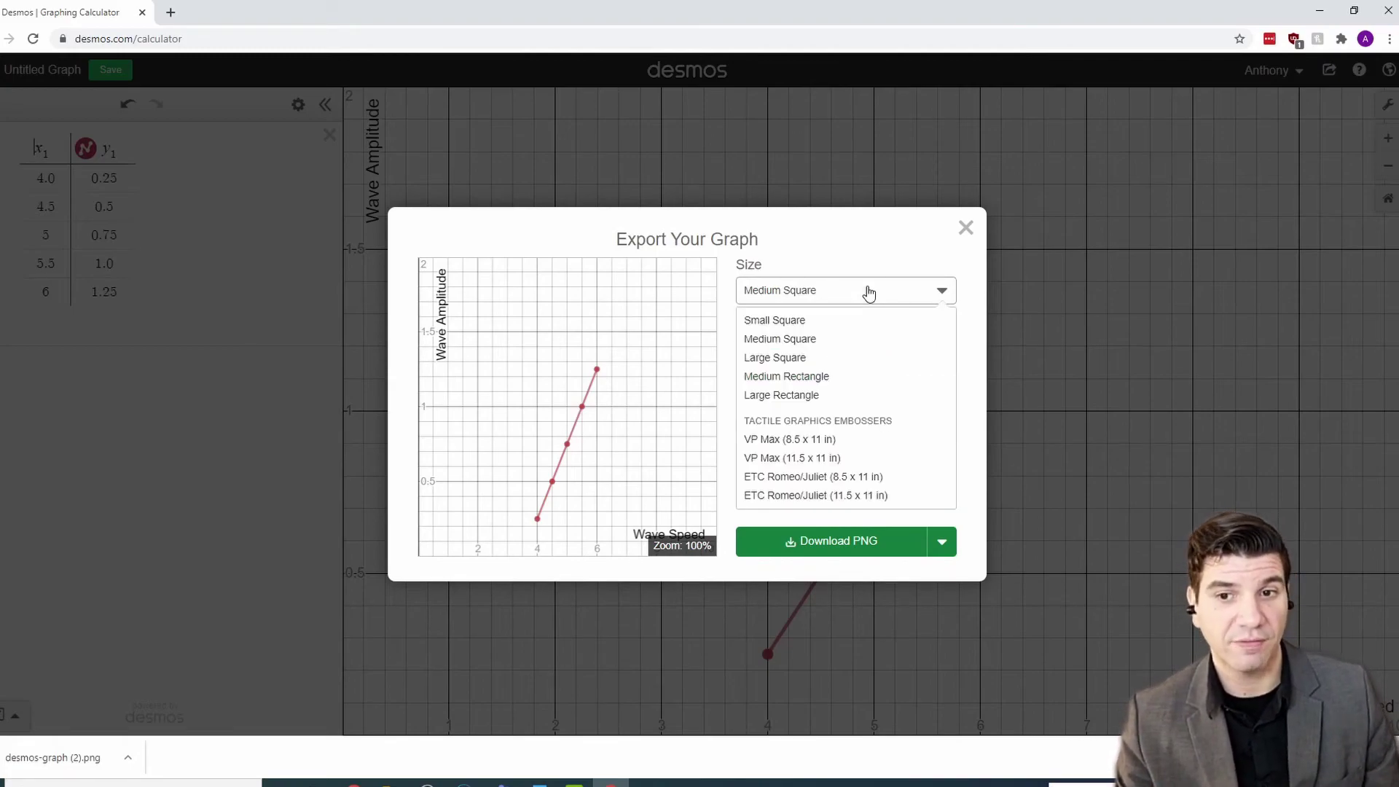
{"action": "left_click", "coordinate": [826, 323]}
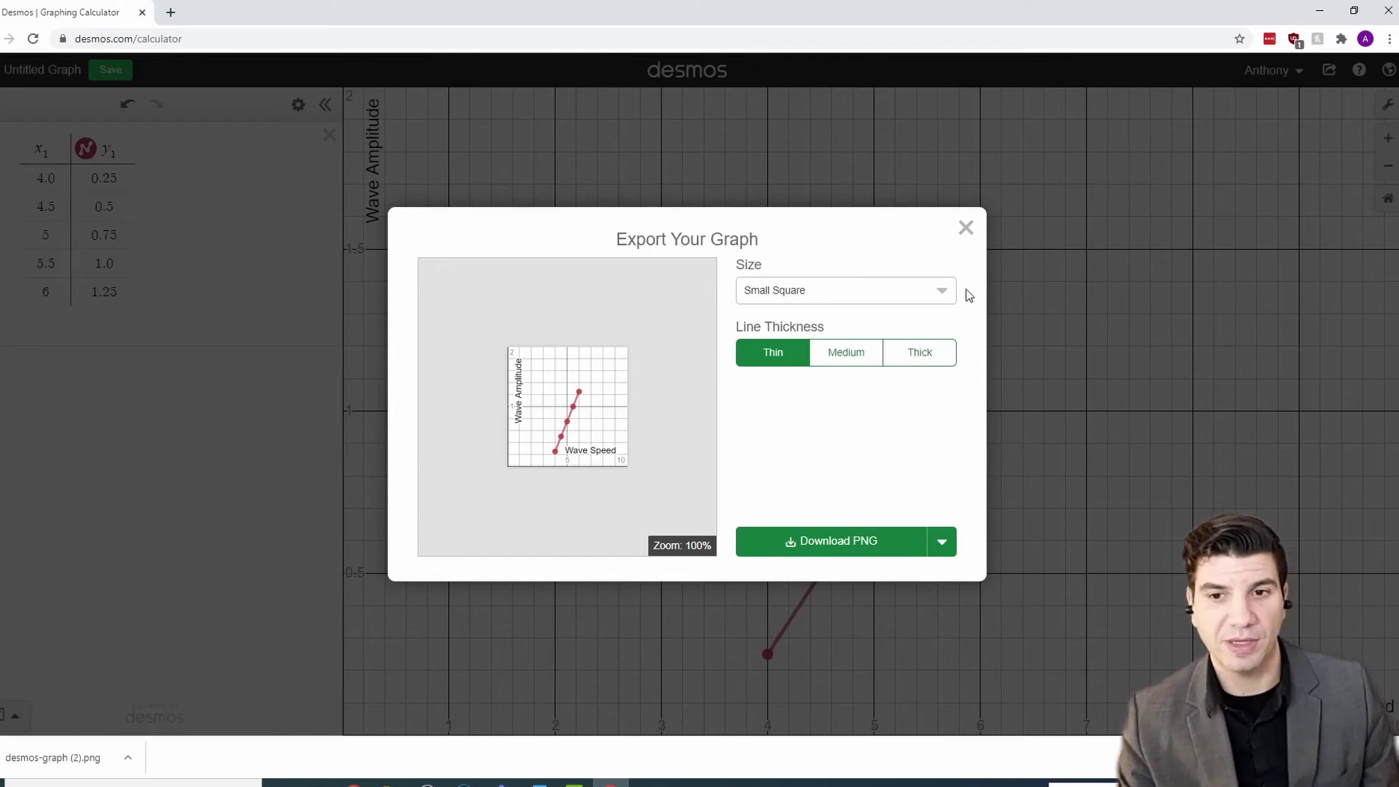
{"action": "left_click", "coordinate": [860, 354]}
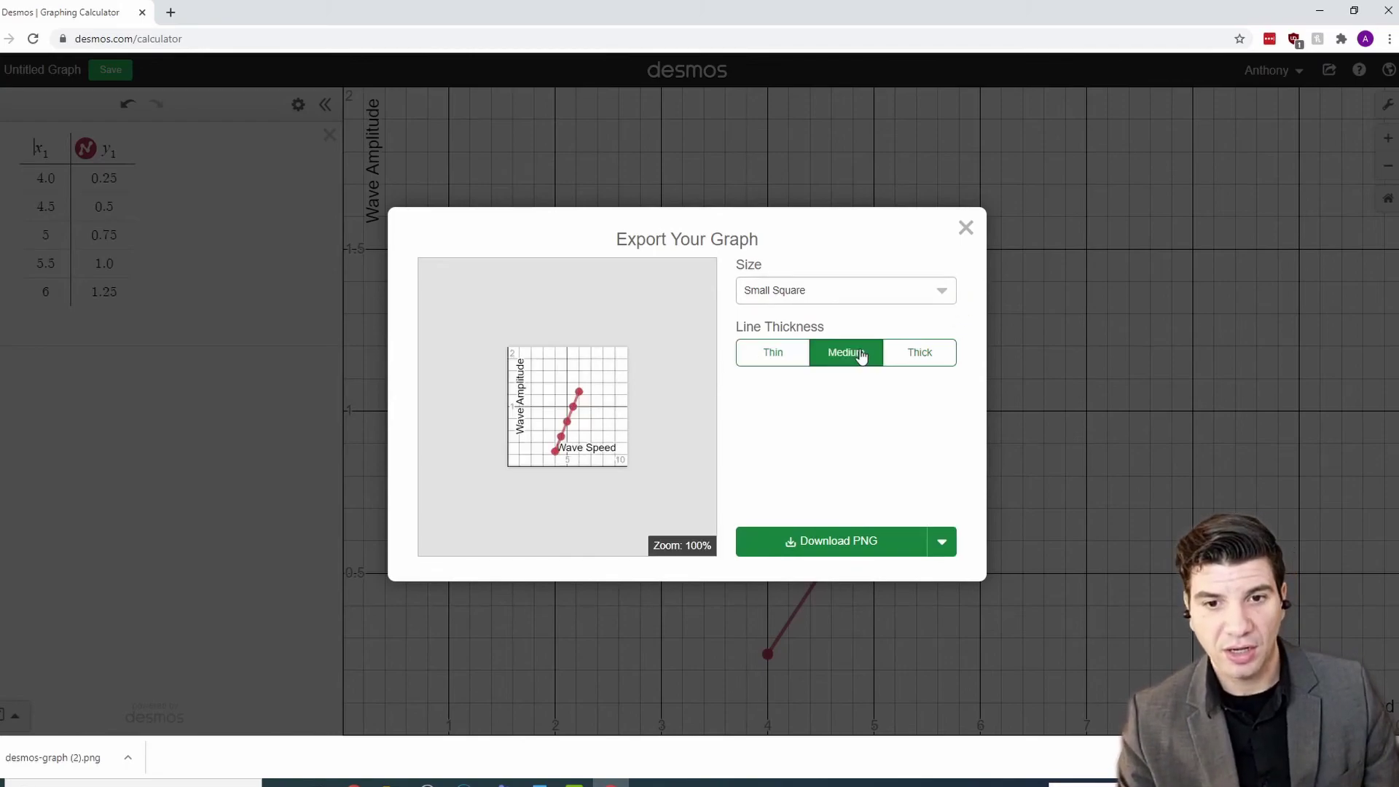
{"action": "left_click", "coordinate": [910, 353]}
{"action": "left_click", "coordinate": [786, 356]}
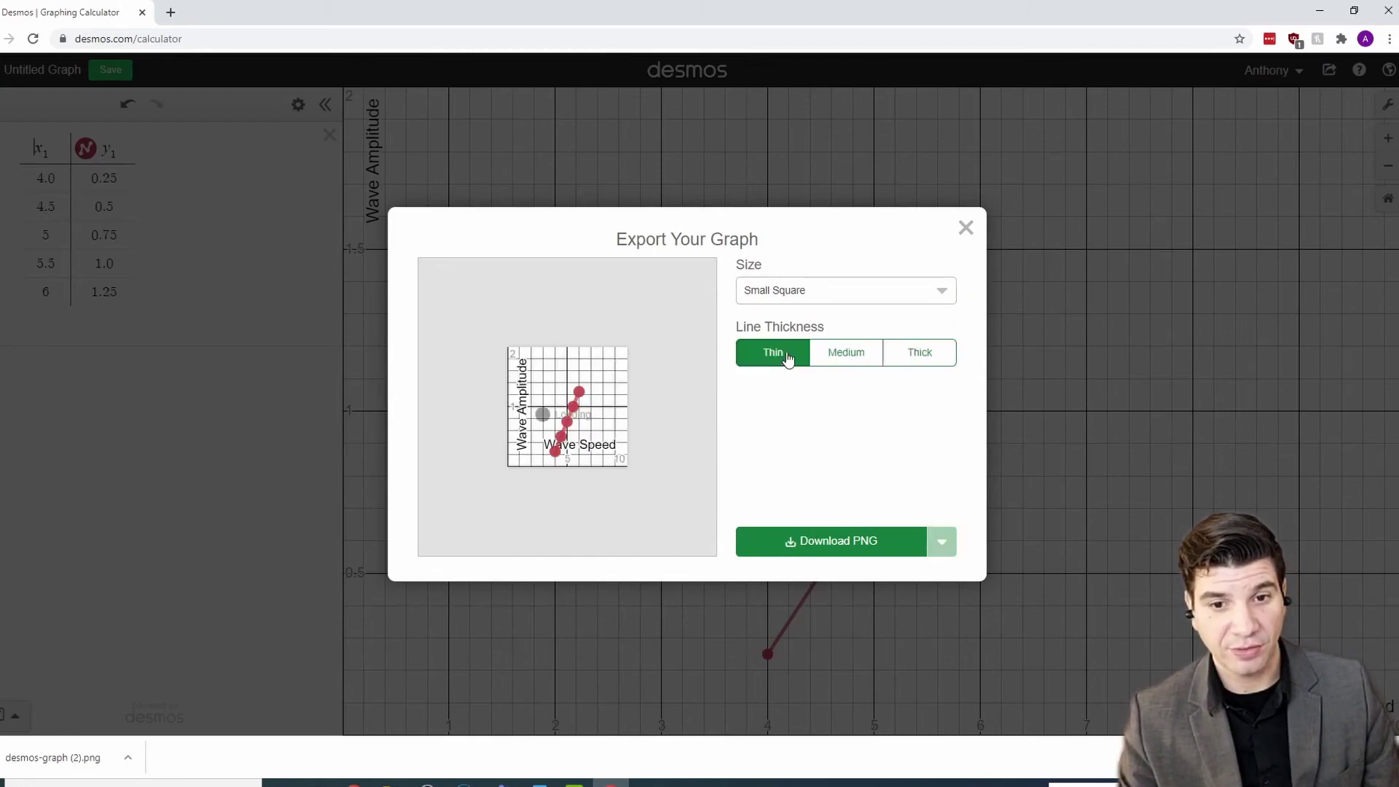
{"action": "left_click", "coordinate": [844, 353]}
{"action": "left_click", "coordinate": [766, 359]}
{"action": "left_click", "coordinate": [813, 291]}
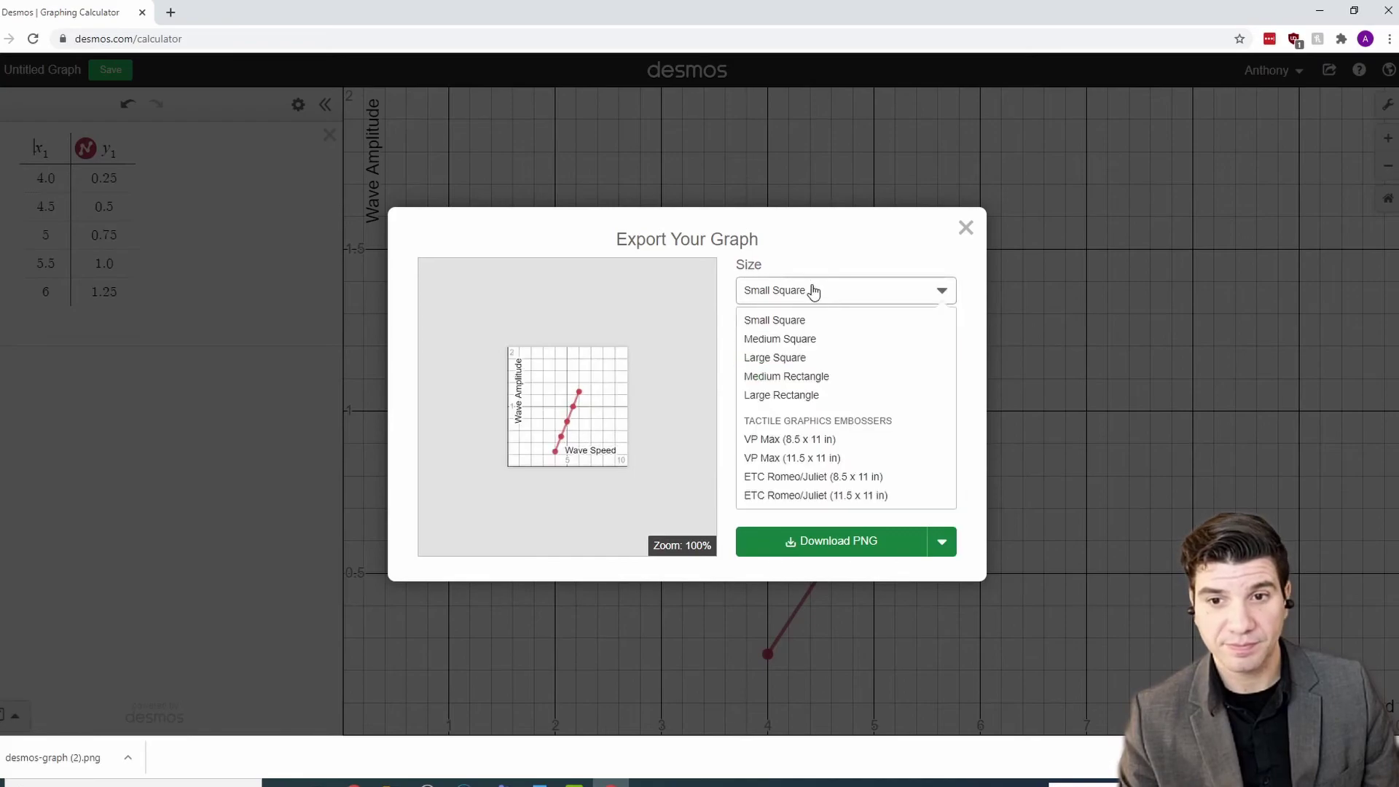
{"action": "left_click", "coordinate": [775, 320]}
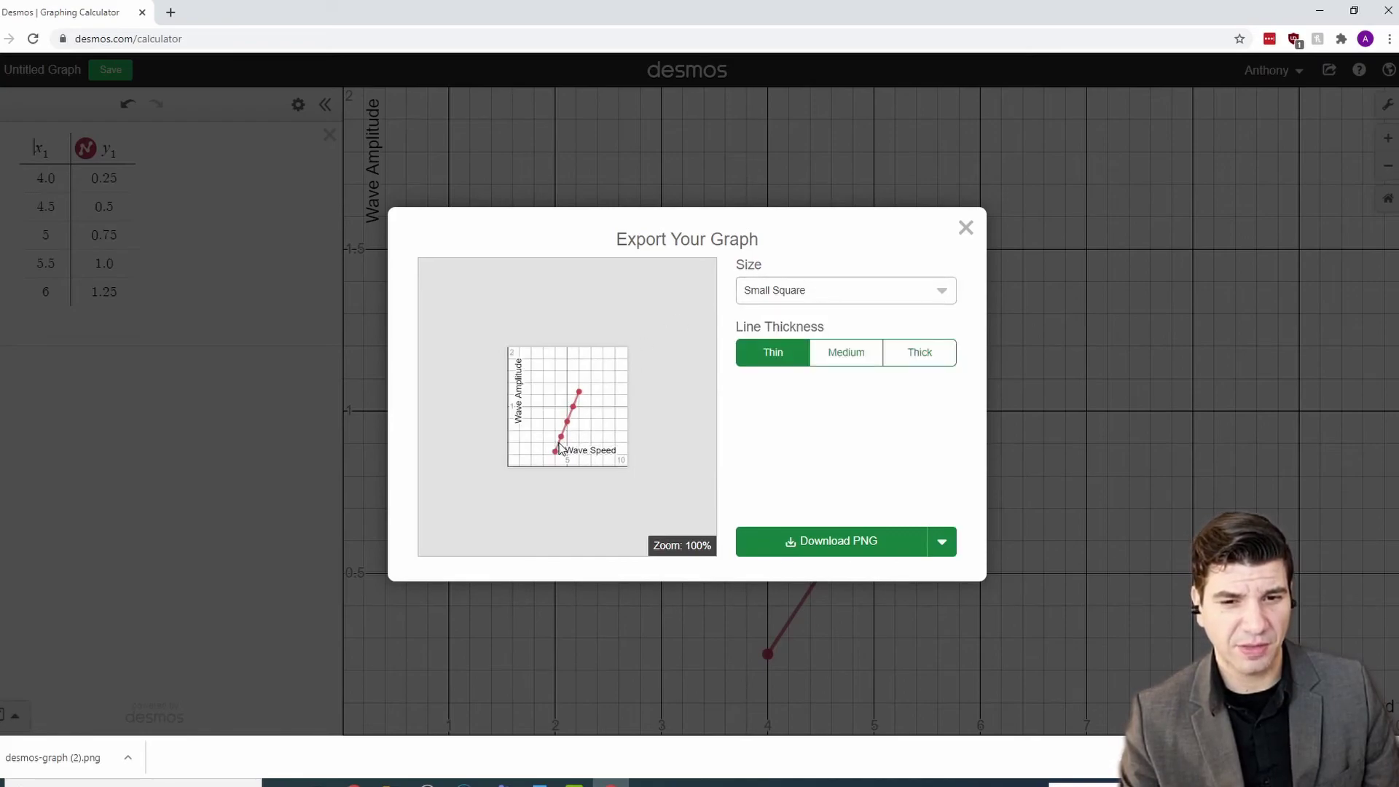
{"action": "left_click", "coordinate": [845, 356]}
{"action": "left_click", "coordinate": [907, 353]}
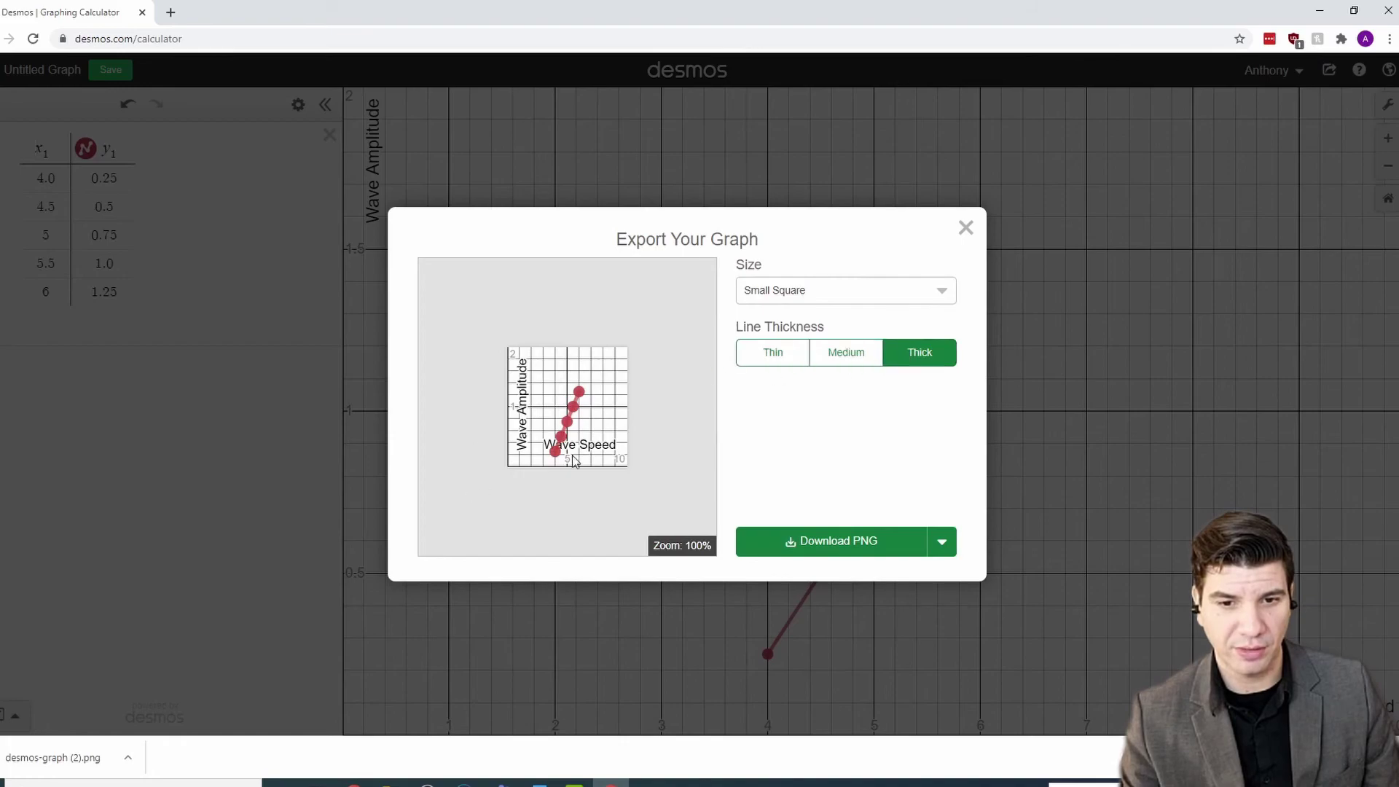
{"action": "left_click", "coordinate": [789, 353]}
Download a Medium Square PNG with medium lines and open desmos-graph (3).png
{"action": "left_click", "coordinate": [853, 291]}
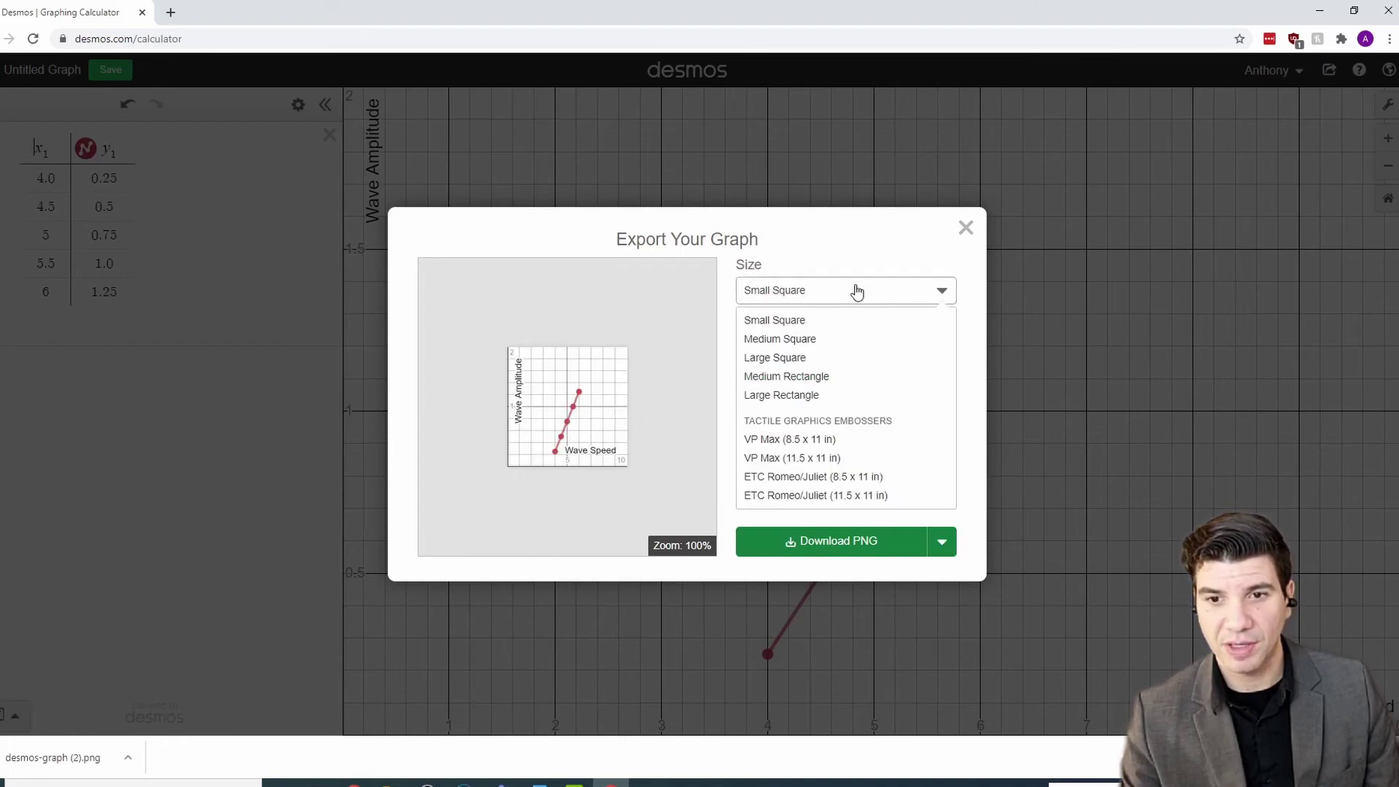
{"action": "left_click", "coordinate": [838, 344]}
{"action": "left_click", "coordinate": [843, 358]}
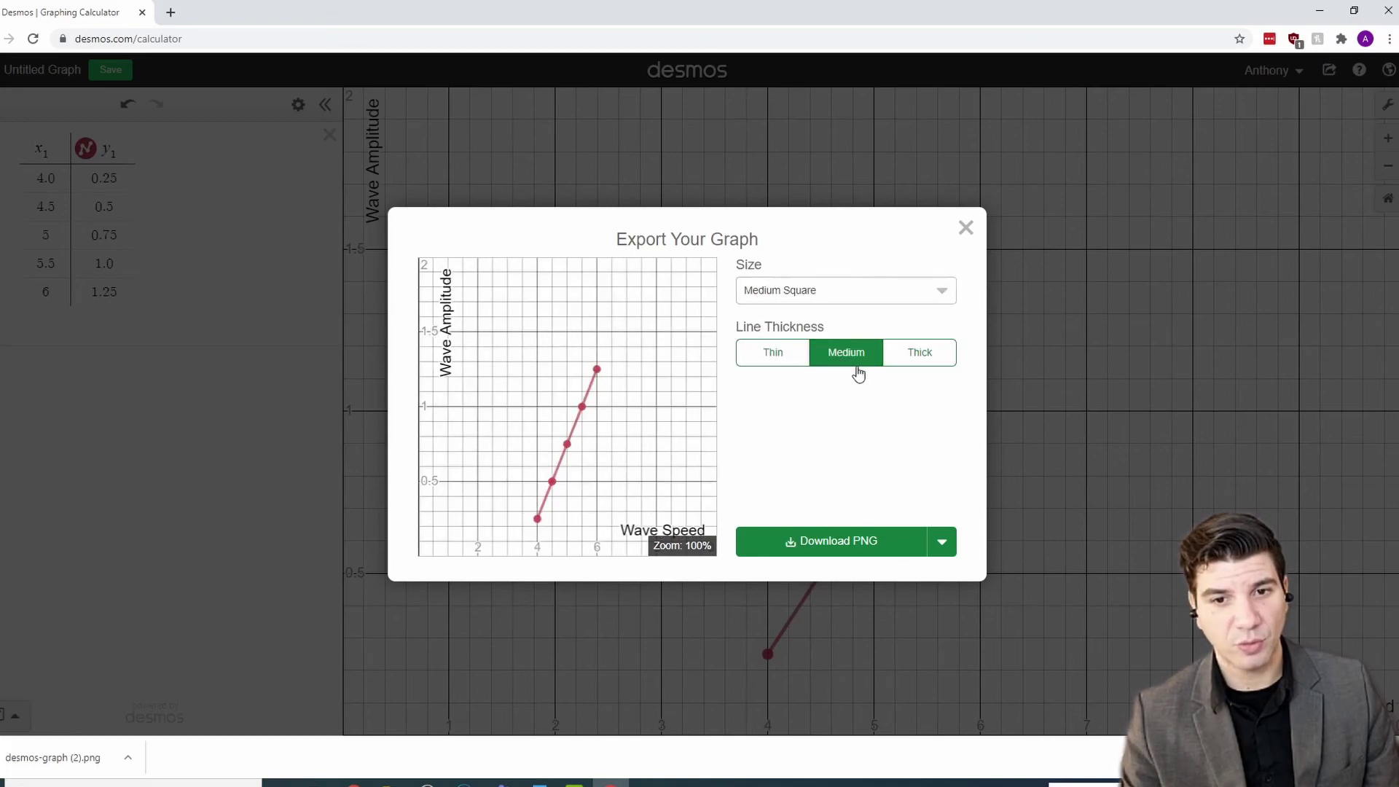
{"action": "left_click", "coordinate": [857, 552]}
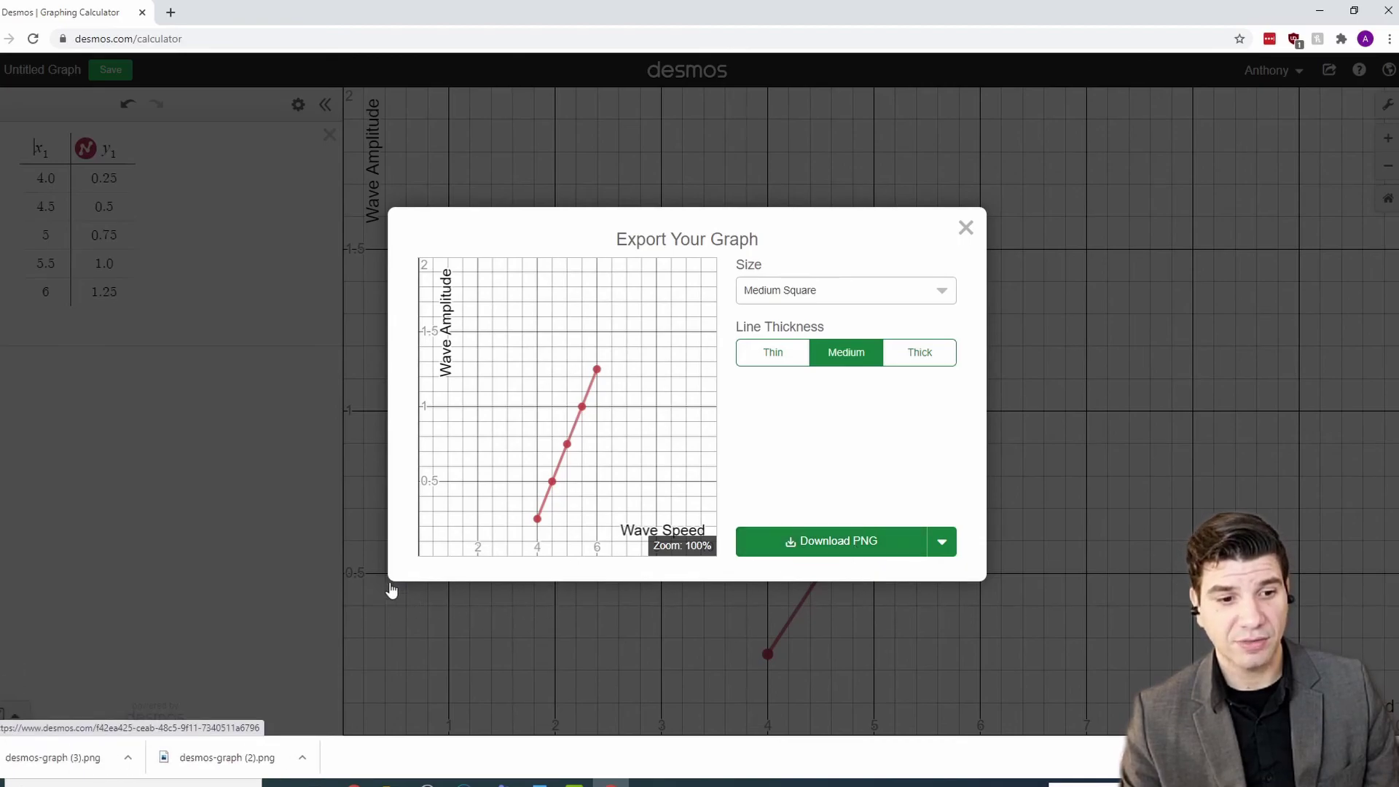
{"action": "left_click", "coordinate": [21, 758]}
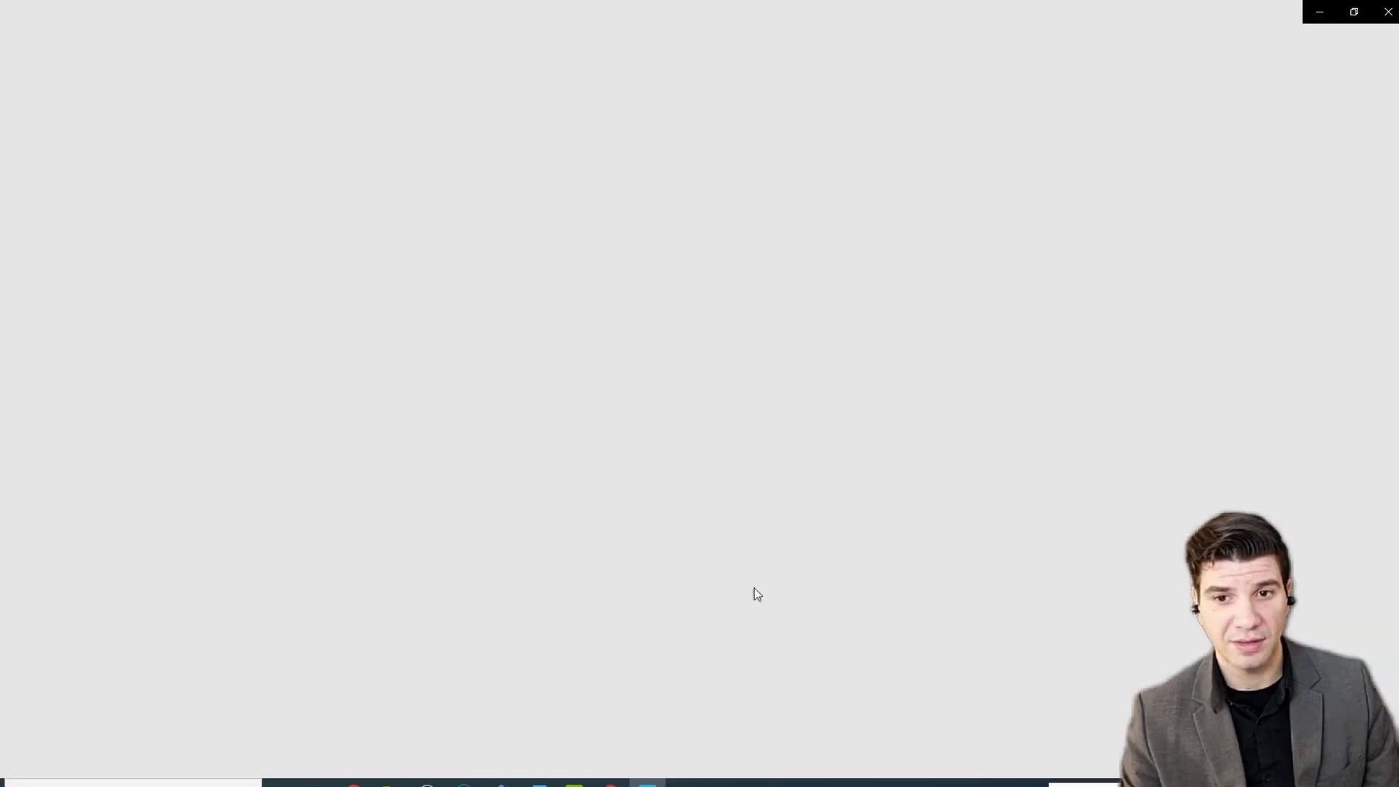